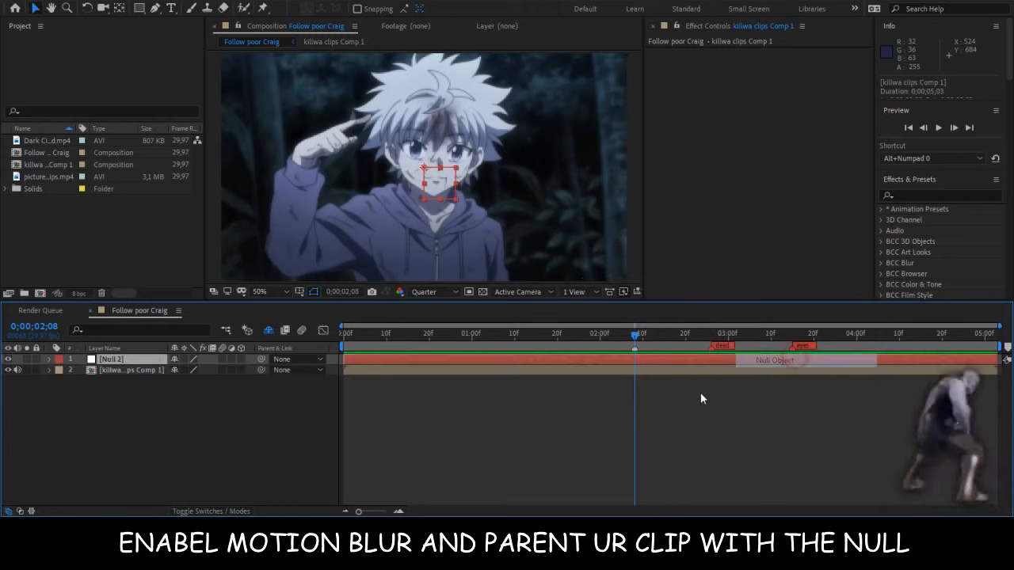
Enable motion blur on the null and the clip layer, and parent the clip to Null 2.
{"action": "left_click", "coordinate": [223, 359]}
{"action": "left_click", "coordinate": [223, 370]}
{"action": "left_click_drag", "start_coordinate": [262, 370], "coordinate": [113, 360]}
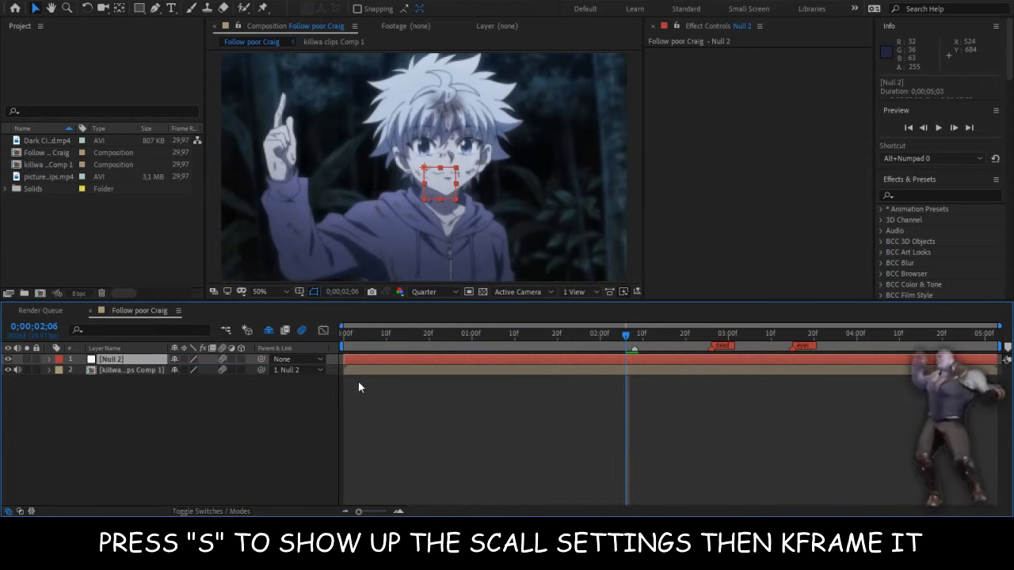
Keyframe the null's scale at 100% on 0;00;02;06 and set it to 150% at 0;00;02;25, just before the second beat marker.
{"action": "key", "text": "s"}
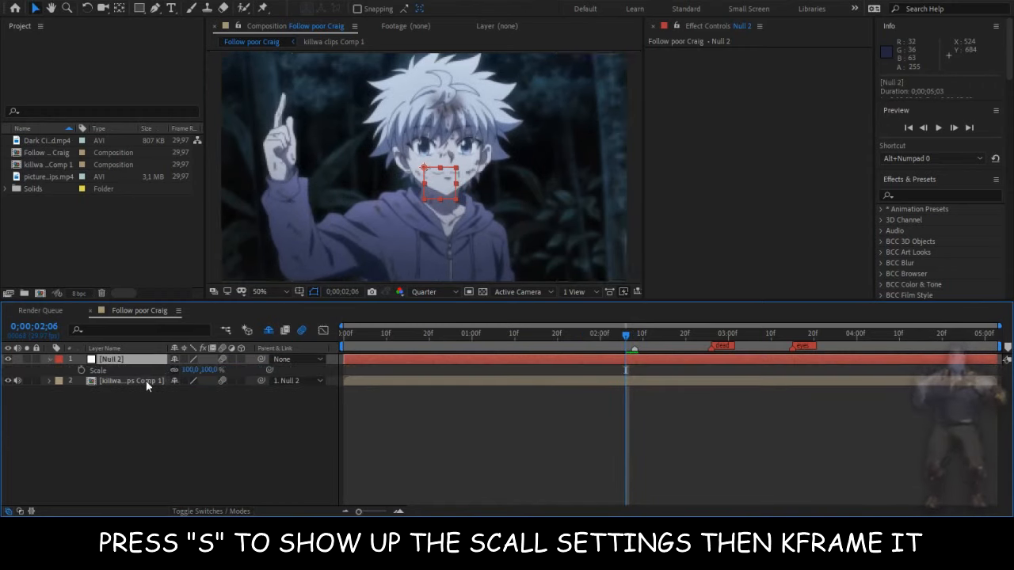
{"action": "left_click", "coordinate": [81, 370]}
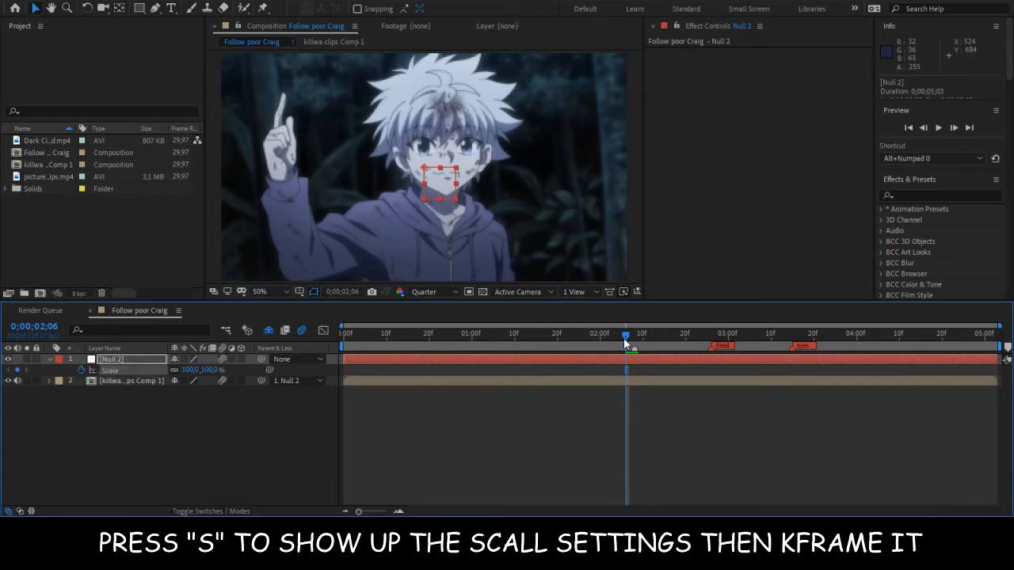
{"action": "left_click_drag", "start_coordinate": [626, 335], "coordinate": [707, 345]}
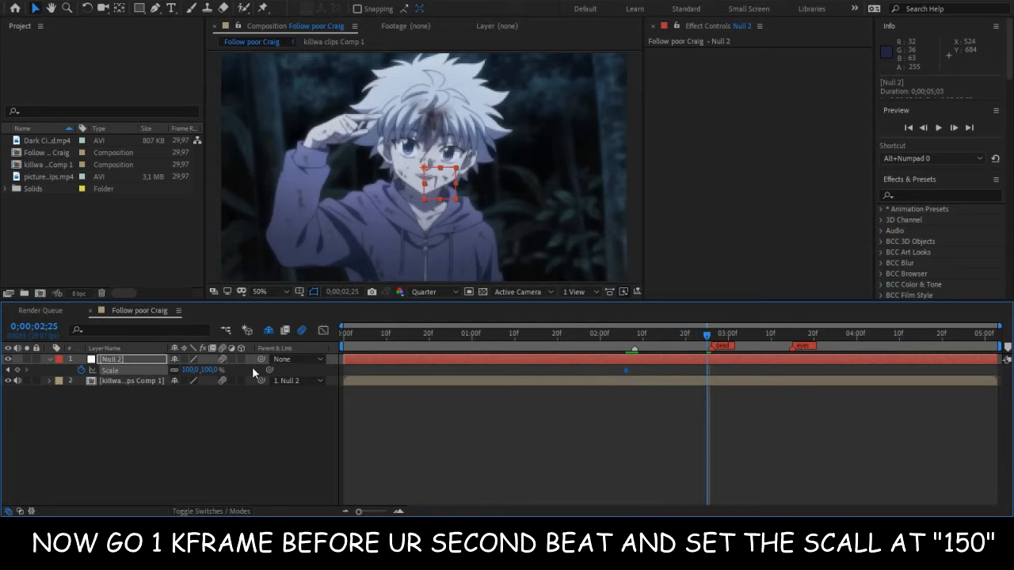
{"action": "left_click", "coordinate": [208, 370]}
{"action": "type", "text": "150"}
{"action": "key", "text": "Return"}
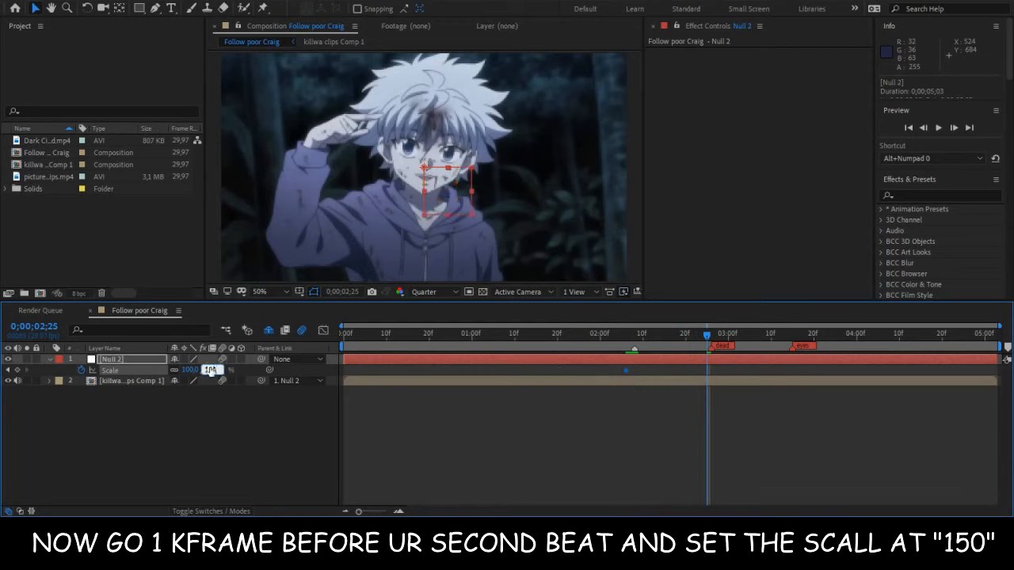
Apply Easy Ease to both scale keyframes of the null.
{"action": "left_click_drag", "start_coordinate": [726, 377], "coordinate": [606, 373]}
{"action": "key", "text": "ctrl+z"}
{"action": "key", "text": "F9"}
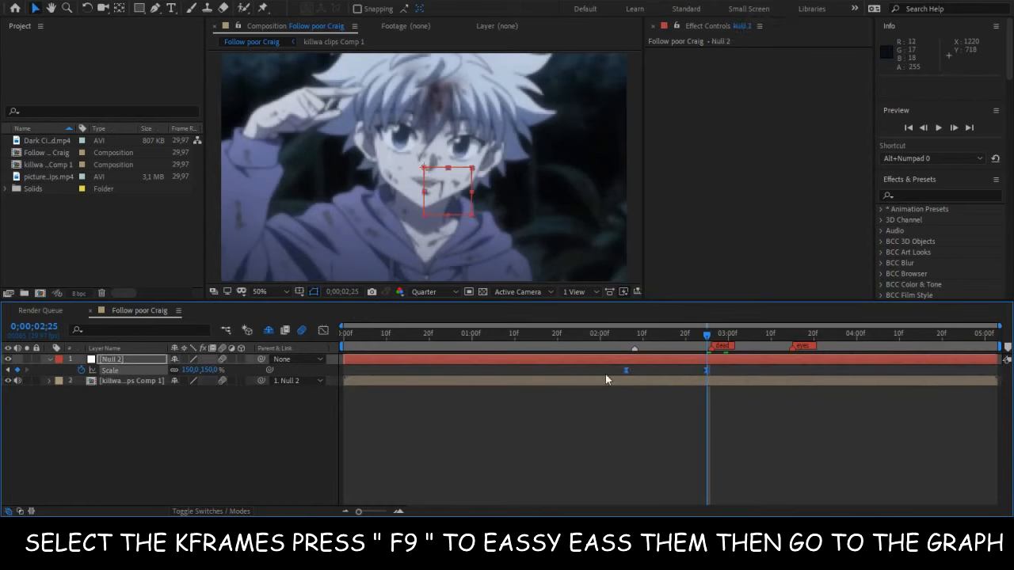
Reshape the null's scale curve in the graph editor into a fast start with a long, smooth ease into 150%.
{"action": "left_click", "coordinate": [635, 334]}
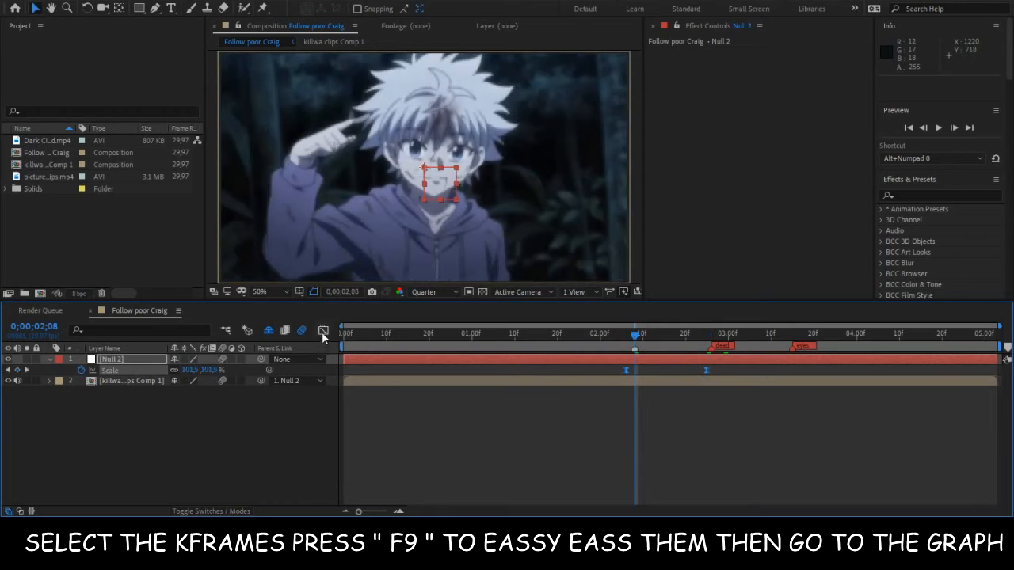
{"action": "left_click", "coordinate": [324, 329]}
{"action": "left_click_drag", "start_coordinate": [727, 387], "coordinate": [636, 364]}
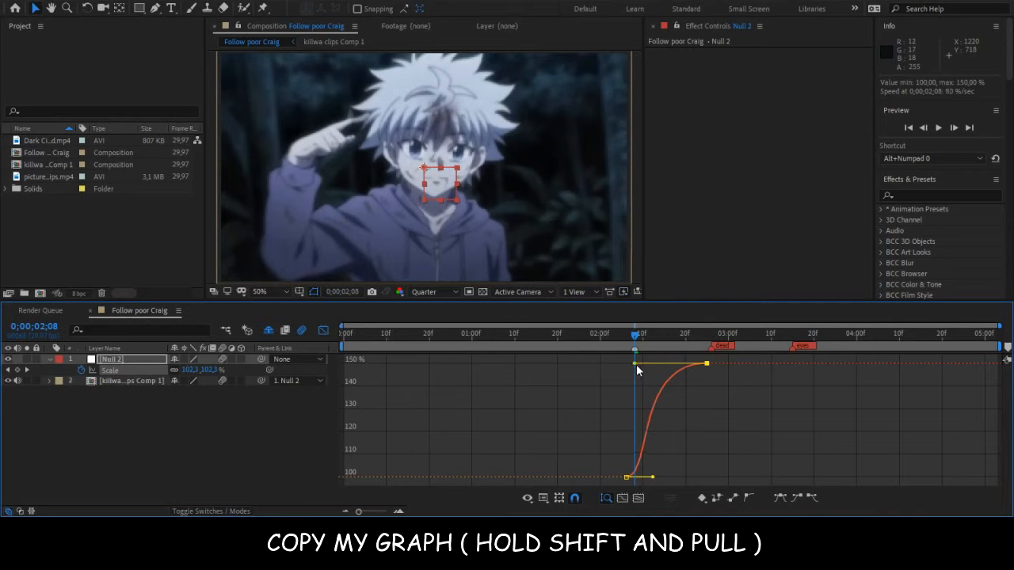
{"action": "left_click_drag", "start_coordinate": [654, 479], "coordinate": [592, 474]}
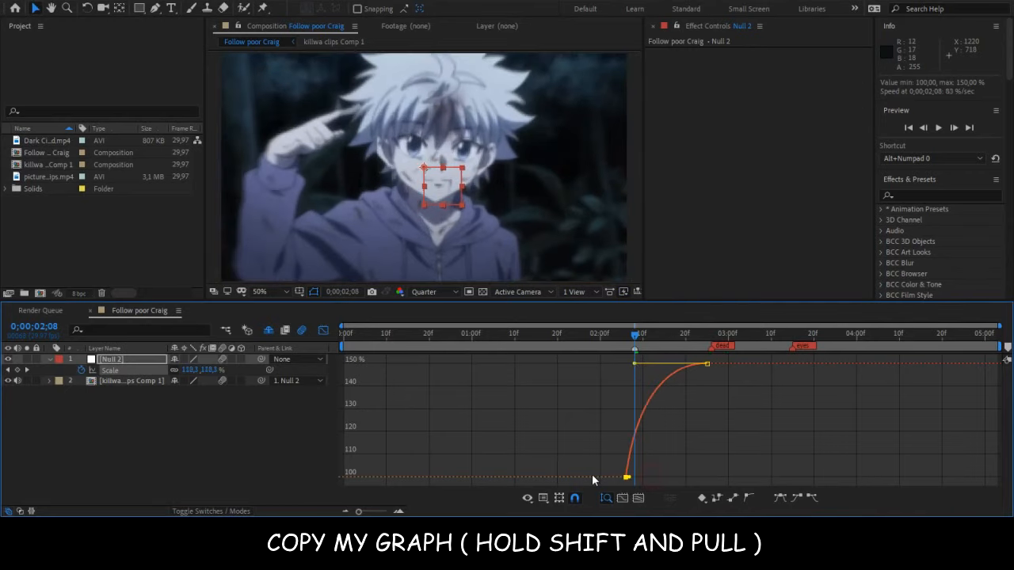
{"action": "left_click", "coordinate": [302, 331]}
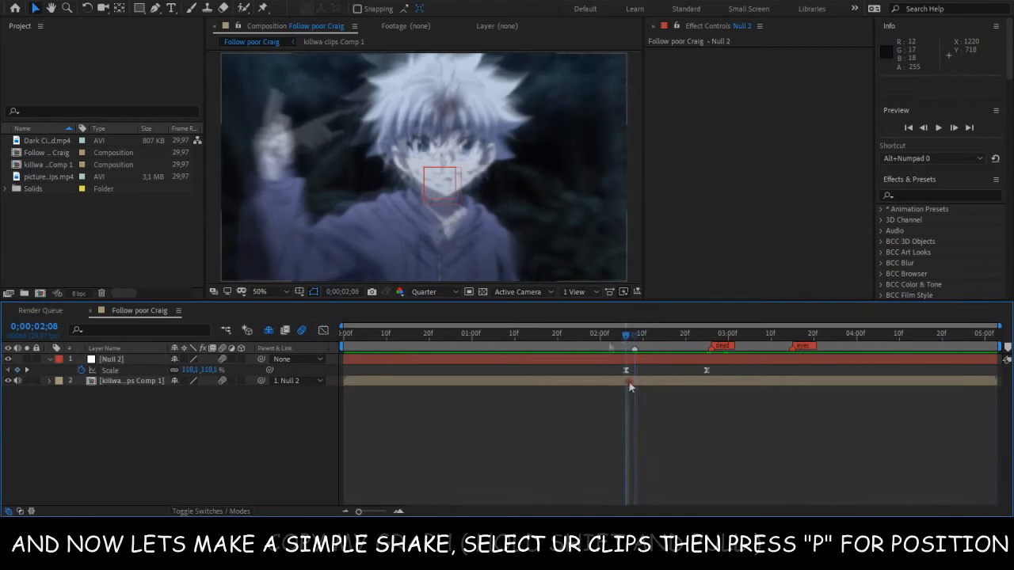
Keyframe the clip's position at 0,0 on 0;00;02;06 and set its Y position to 40 at 0;00;02;08.
{"action": "left_click", "coordinate": [629, 382]}
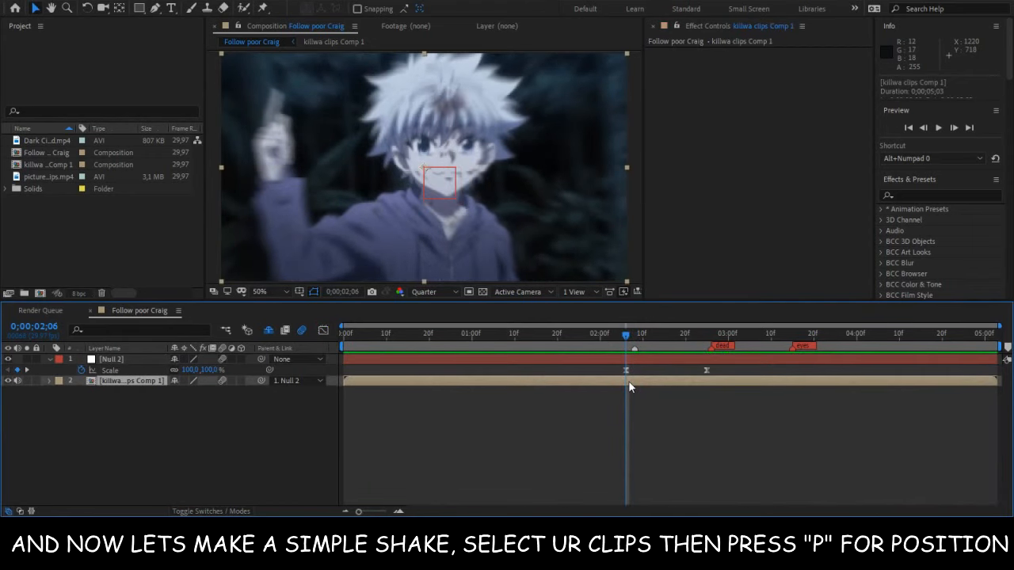
{"action": "key", "text": "p"}
{"action": "left_click", "coordinate": [81, 391]}
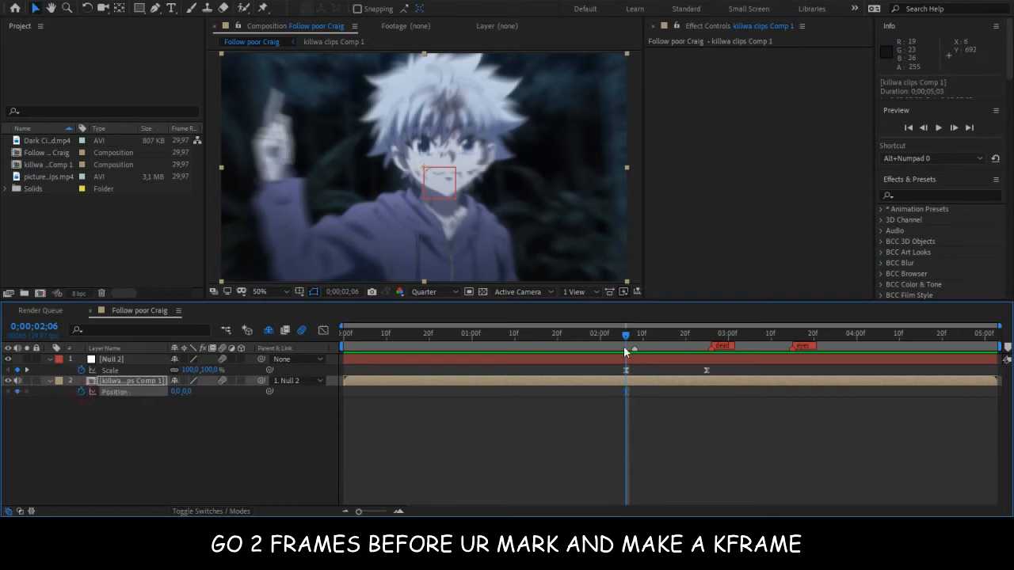
{"action": "left_click_drag", "start_coordinate": [631, 335], "coordinate": [634, 333]}
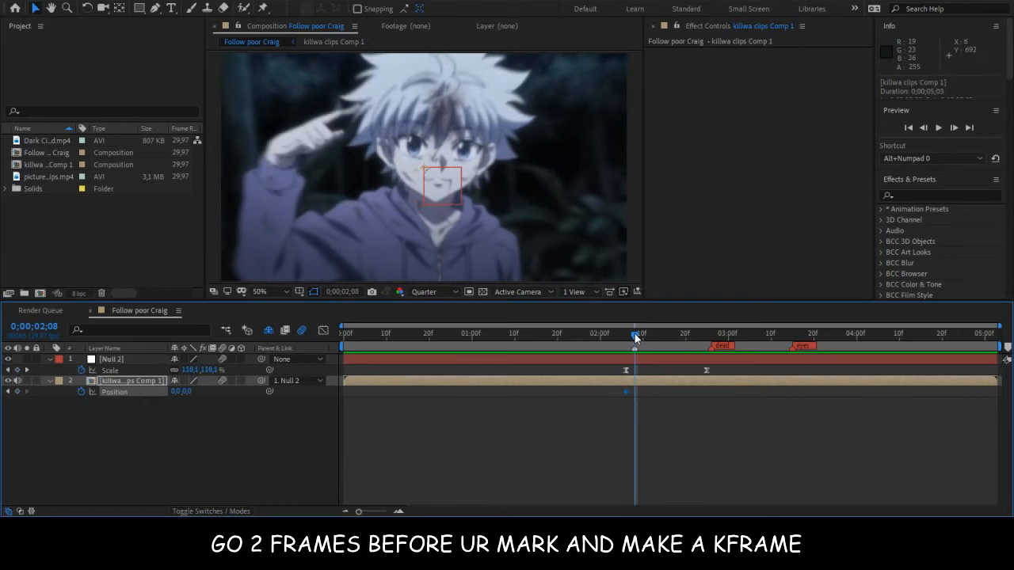
{"action": "left_click", "coordinate": [198, 399]}
{"action": "left_click", "coordinate": [188, 392]}
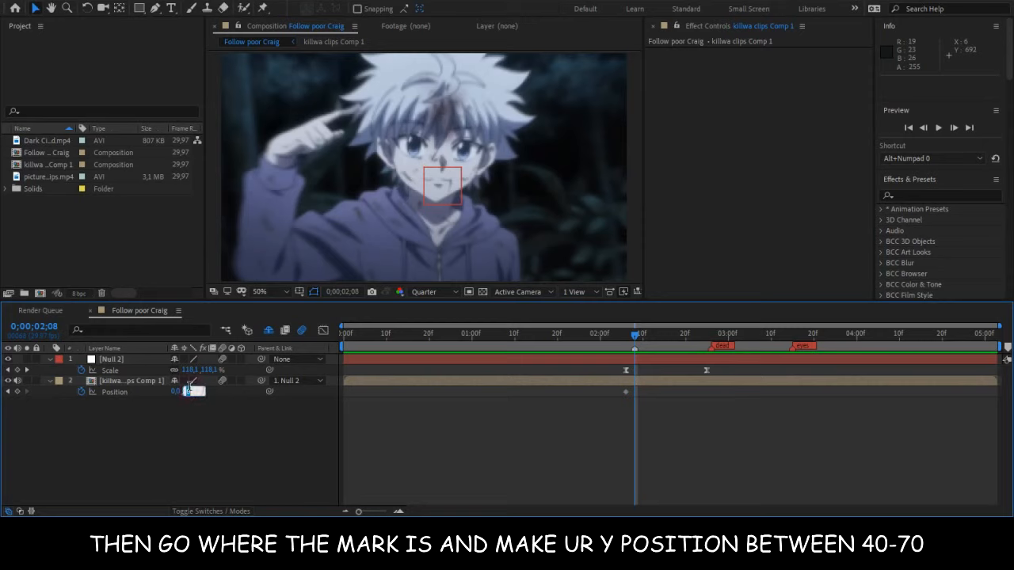
{"action": "type", "text": "40"}
{"action": "key", "text": "Return"}
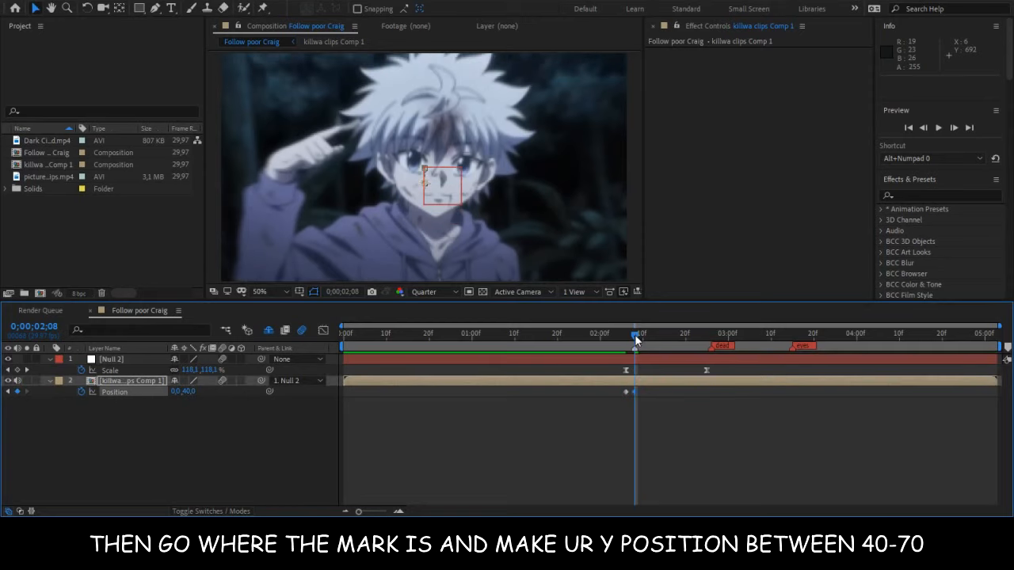
Set the clip's Y position to -20 at 0;00;02;25, one frame before the second beat marker.
{"action": "left_click_drag", "start_coordinate": [634, 334], "coordinate": [708, 346]}
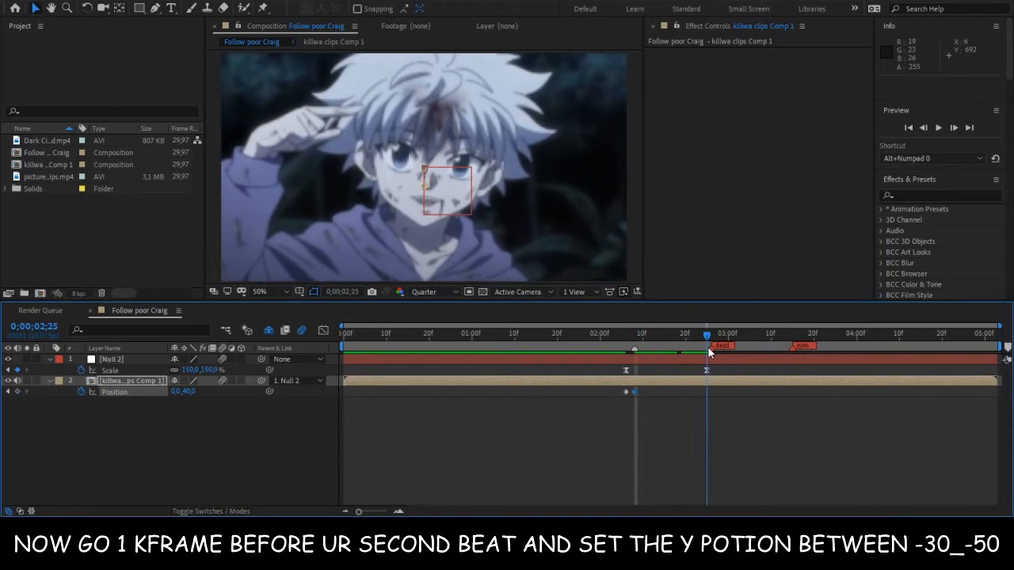
{"action": "left_click", "coordinate": [190, 392]}
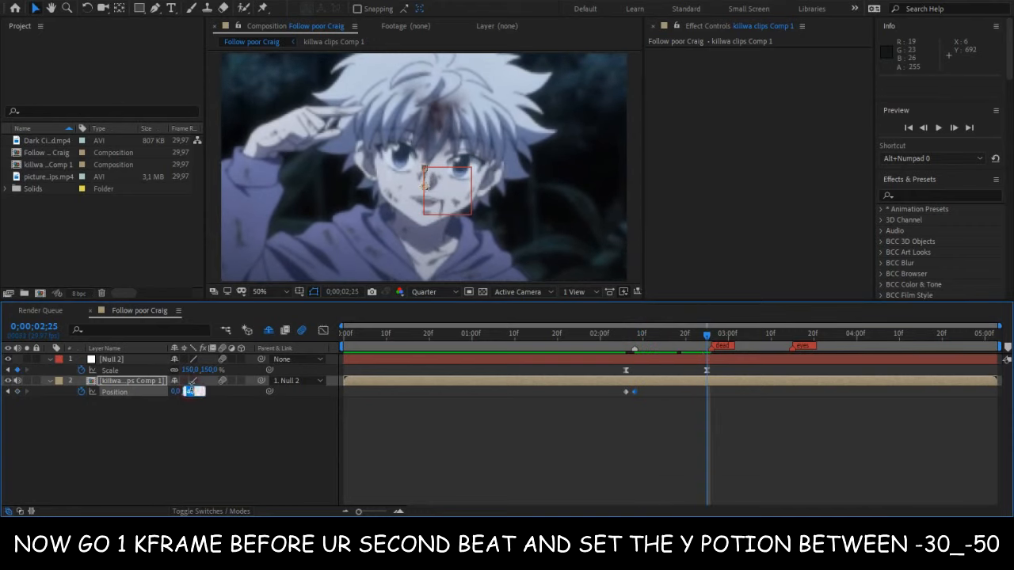
{"action": "type", "text": "-20"}
{"action": "key", "text": "Return"}
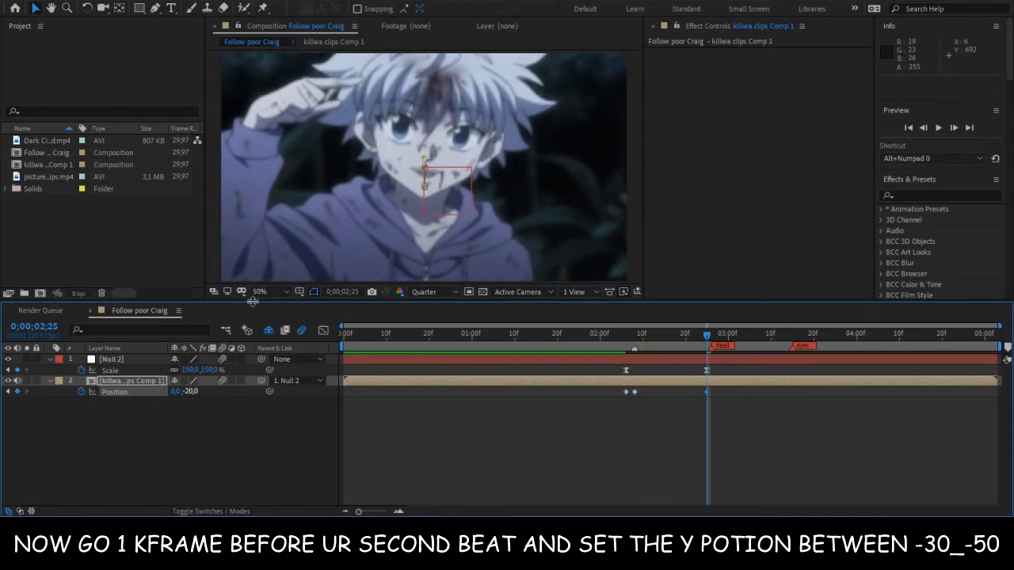
Apply Easy Ease to all three position keyframes of the clip and check the motion around the first beat.
{"action": "left_click_drag", "start_coordinate": [721, 397], "coordinate": [608, 392]}
{"action": "key", "text": "F9"}
{"action": "left_click", "coordinate": [627, 338]}
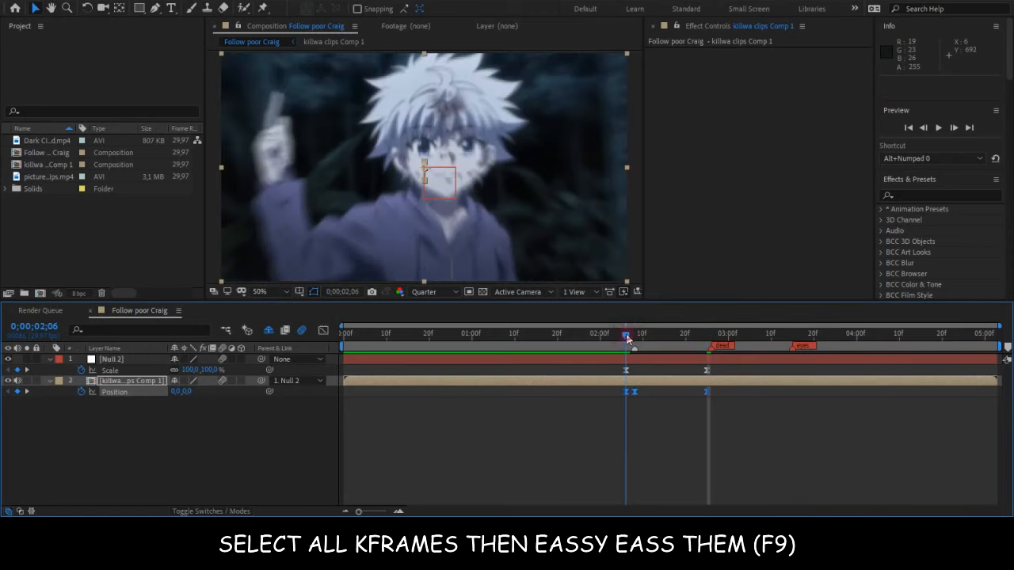
{"action": "mouse_move", "coordinate": [632, 335]}
{"action": "left_mouse_down"}
{"action": "mouse_move", "coordinate": [668, 339]}
{"action": "mouse_move", "coordinate": [633, 342]}
{"action": "left_mouse_up"}
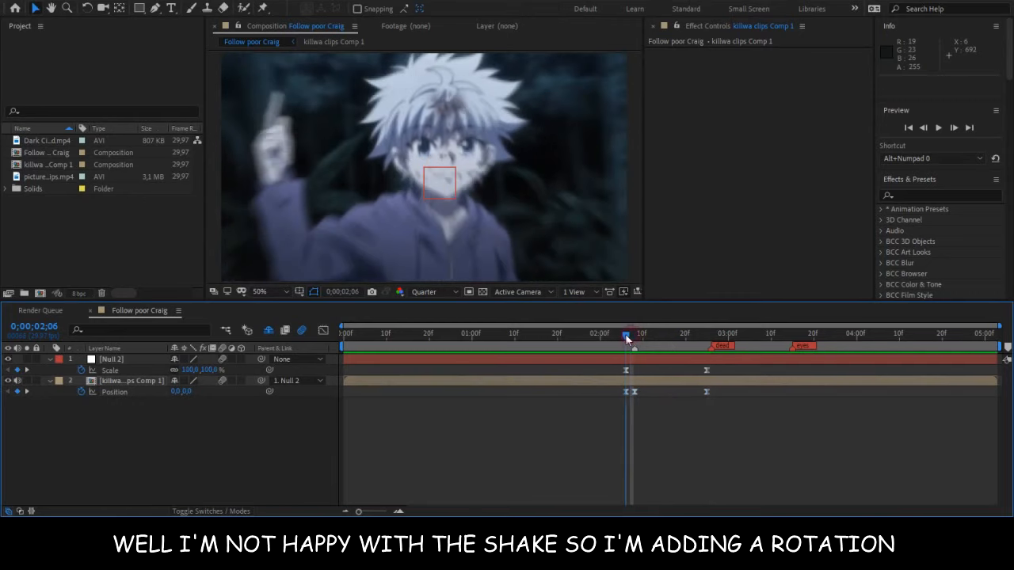
Keyframe the clip's rotation at 0° on 0;00;02;06 and set it to 3° at 0;00;02;08.
{"action": "left_click", "coordinate": [628, 383]}
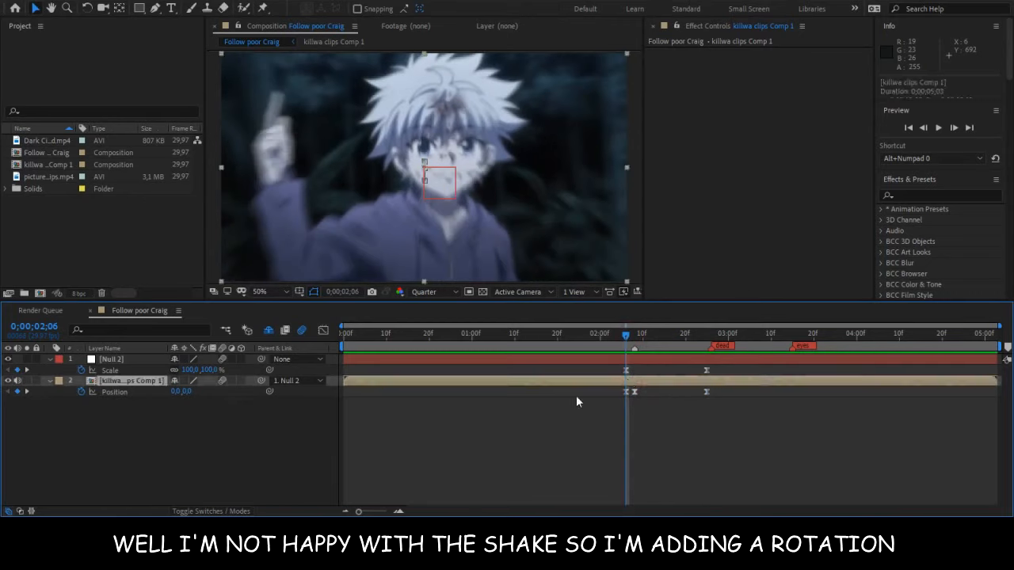
{"action": "key", "text": "shift+r"}
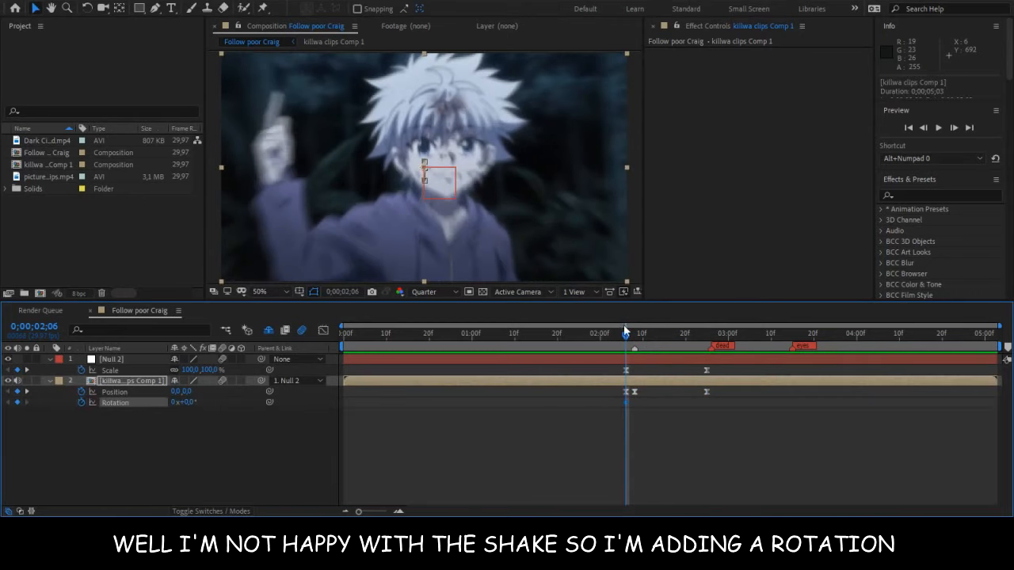
{"action": "left_click", "coordinate": [634, 336]}
{"action": "left_click", "coordinate": [188, 403]}
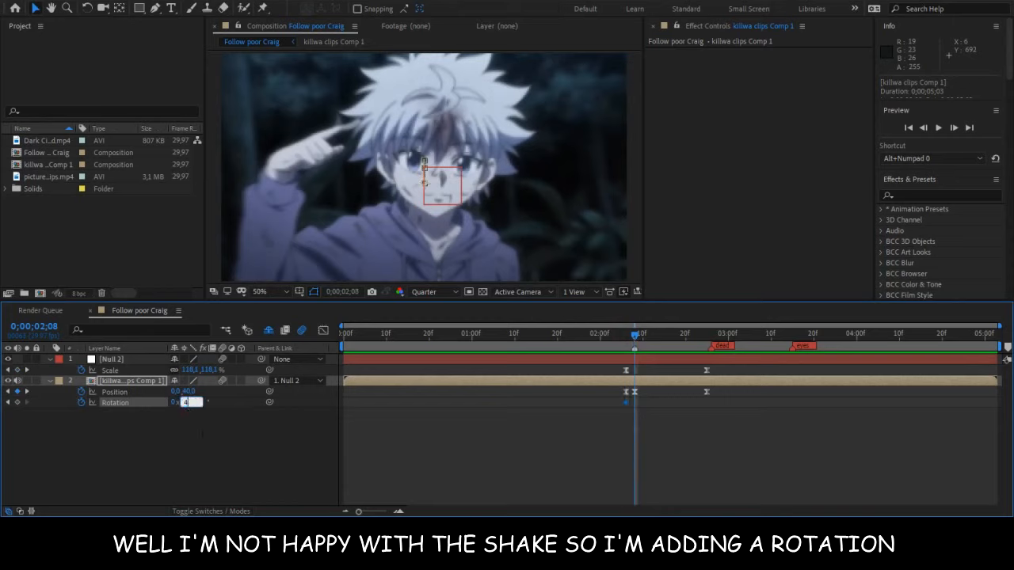
{"action": "type", "text": "4"}
{"action": "key", "text": "Return"}
{"action": "left_click", "coordinate": [188, 404]}
{"action": "type", "text": "3"}
{"action": "key", "text": "Return"}
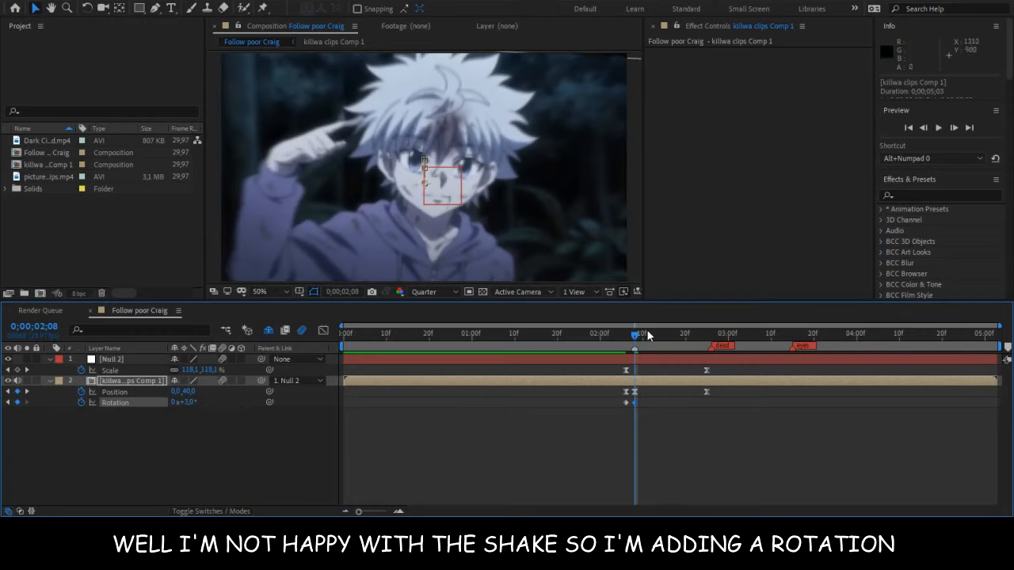
Set the clip's rotation to -3° at 0;00;02;25, just before the second beat marker.
{"action": "left_click_drag", "start_coordinate": [634, 333], "coordinate": [711, 347]}
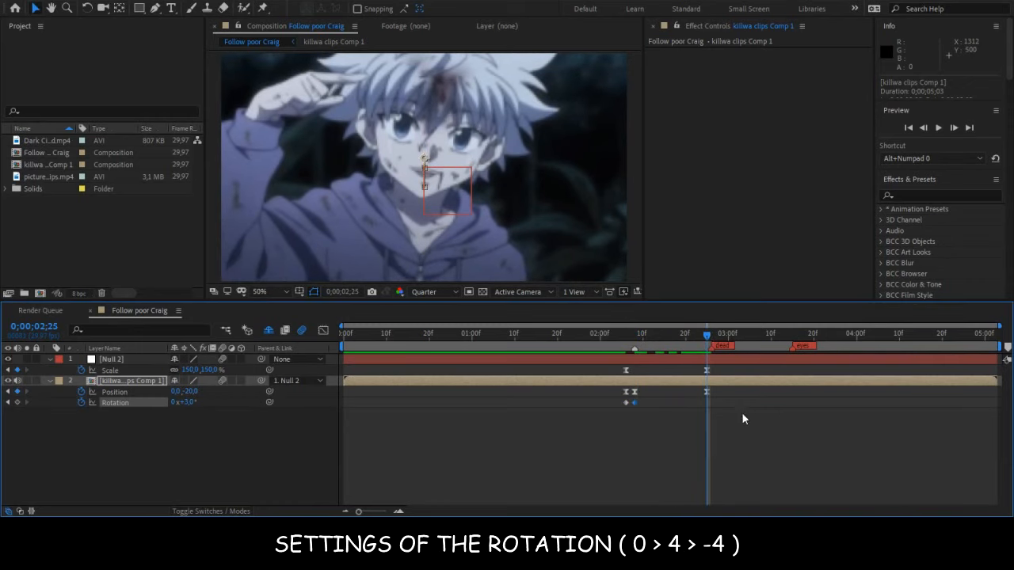
{"action": "left_click", "coordinate": [190, 402]}
{"action": "key", "text": "Return"}
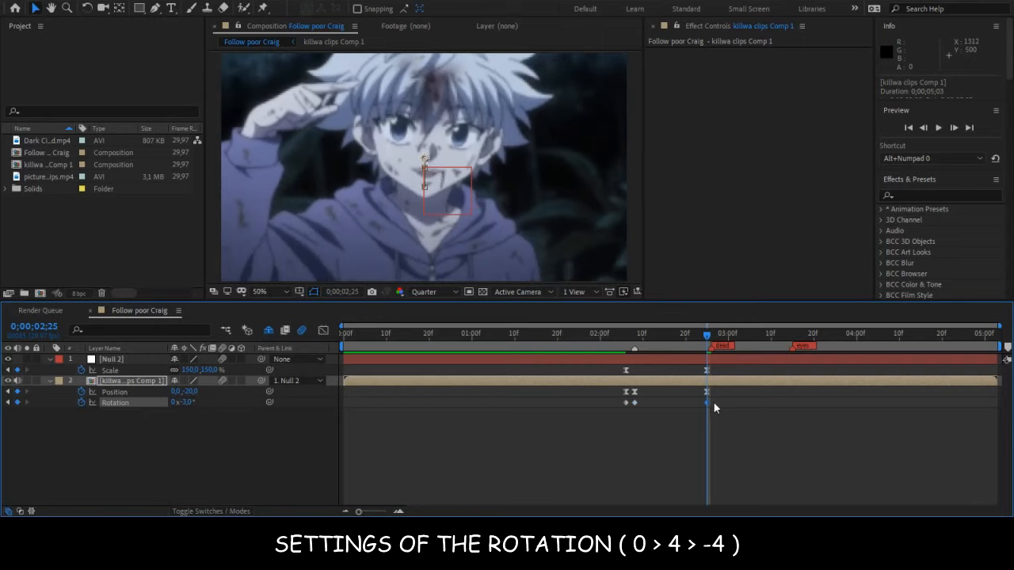
Apply Easy Ease to all three rotation keyframes and preview the shake from shortly before the first beat.
{"action": "left_click_drag", "start_coordinate": [732, 400], "coordinate": [620, 412]}
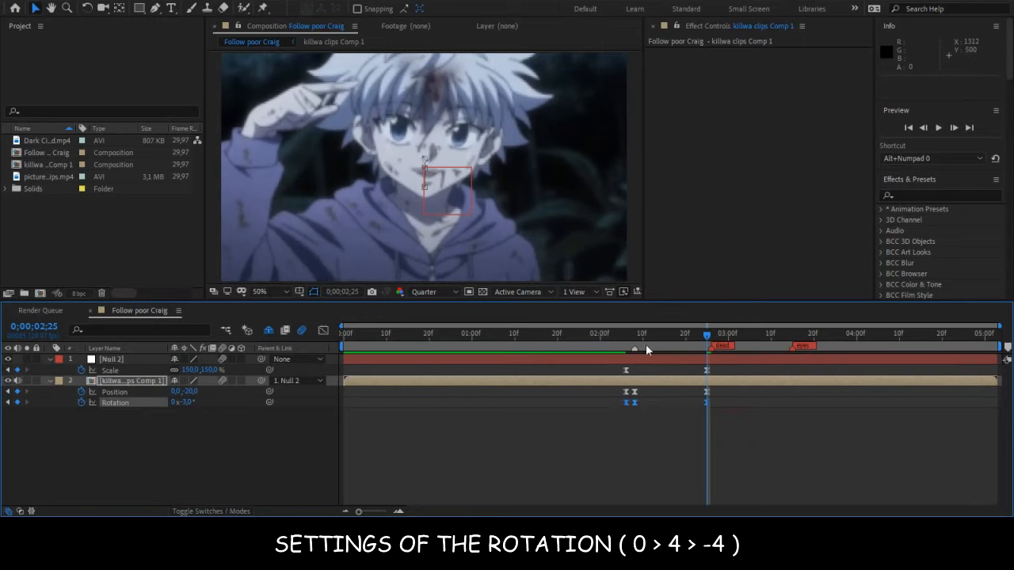
{"action": "left_click_drag", "start_coordinate": [628, 337], "coordinate": [591, 339]}
{"action": "key", "text": "space"}
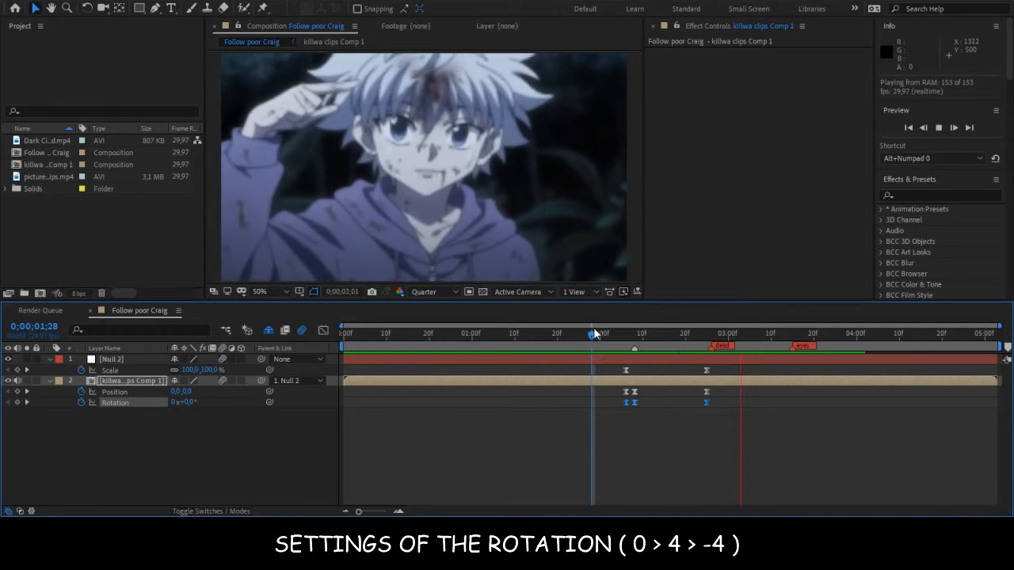
{"action": "left_click_drag", "start_coordinate": [630, 340], "coordinate": [587, 343]}
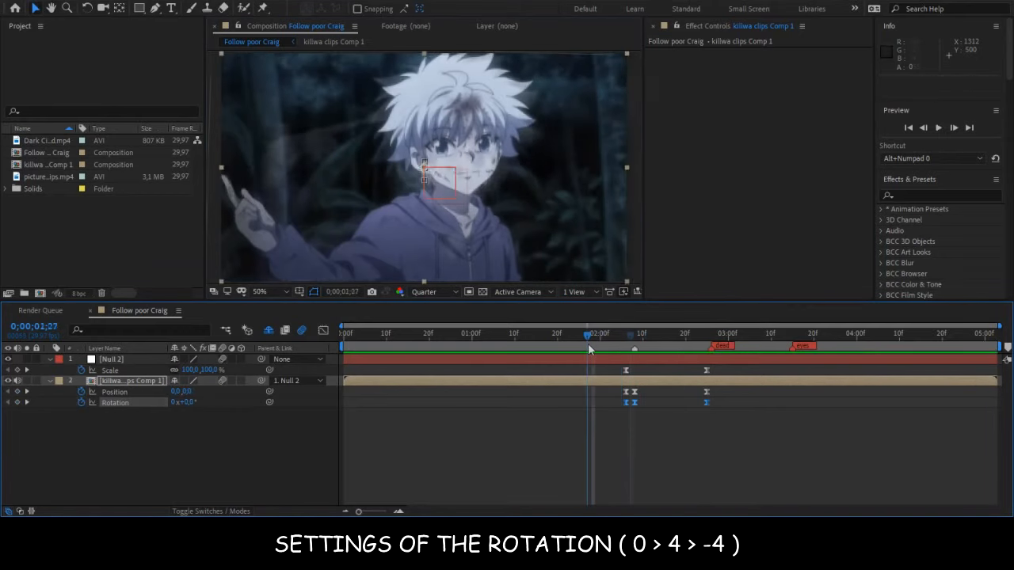
{"action": "key", "text": "space"}
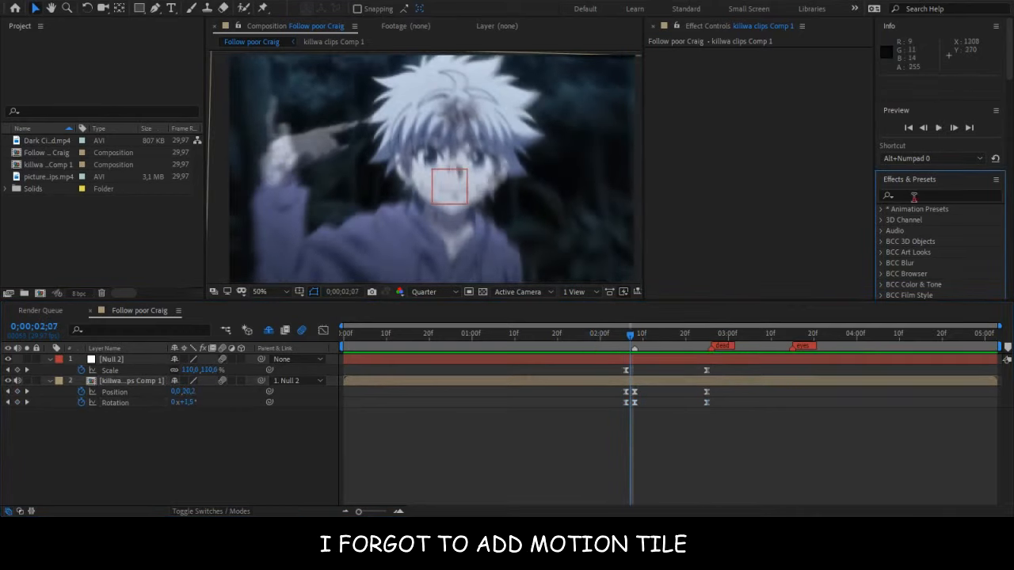
Find the Motion Tile effect and apply it to the killwa clips Comp 1 layer.
{"action": "left_click", "coordinate": [913, 197]}
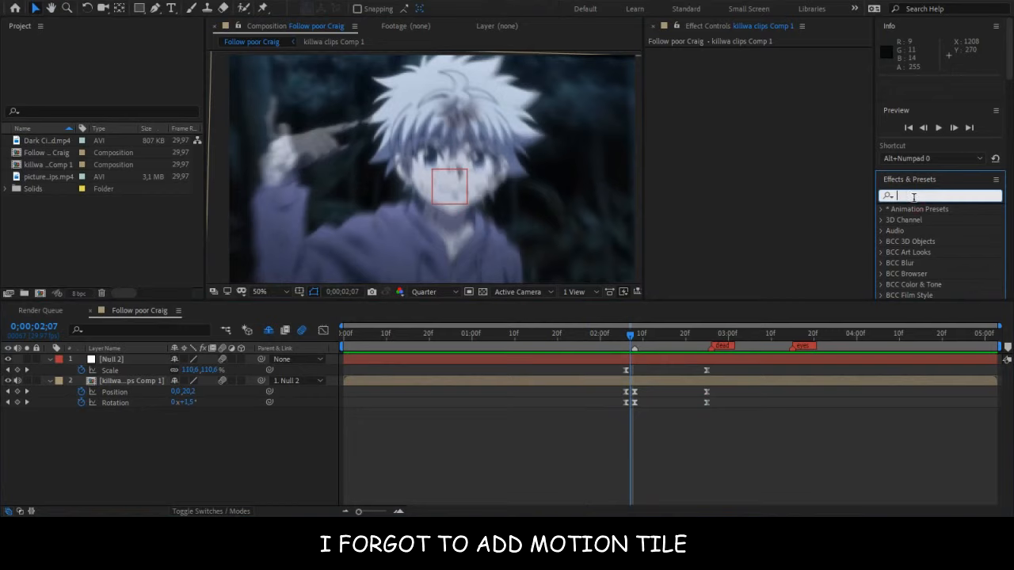
{"action": "type", "text": "motion"}
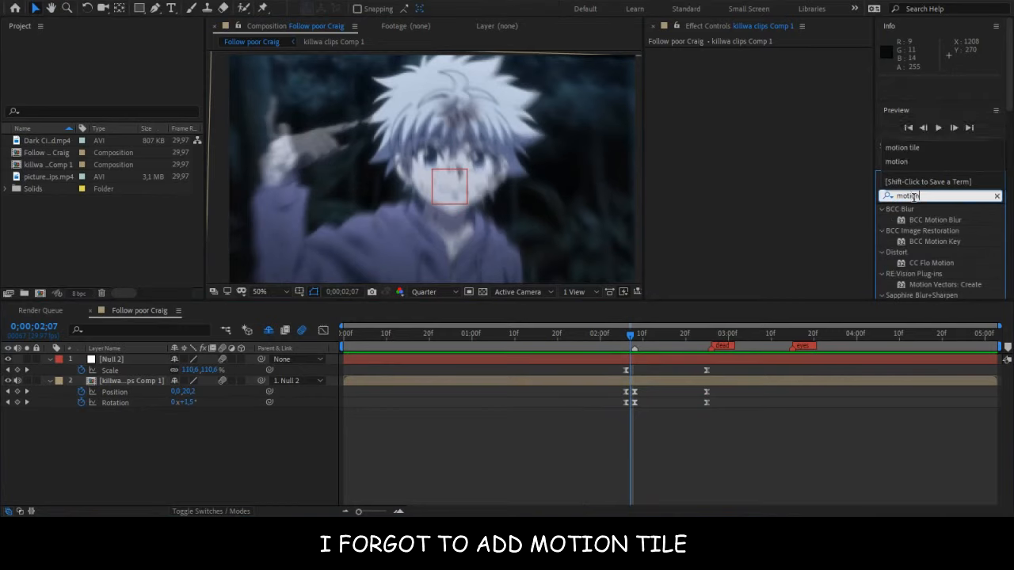
{"action": "left_click", "coordinate": [917, 148]}
{"action": "left_click_drag", "start_coordinate": [939, 219], "coordinate": [696, 380]}
{"action": "double_click", "coordinate": [928, 220]}
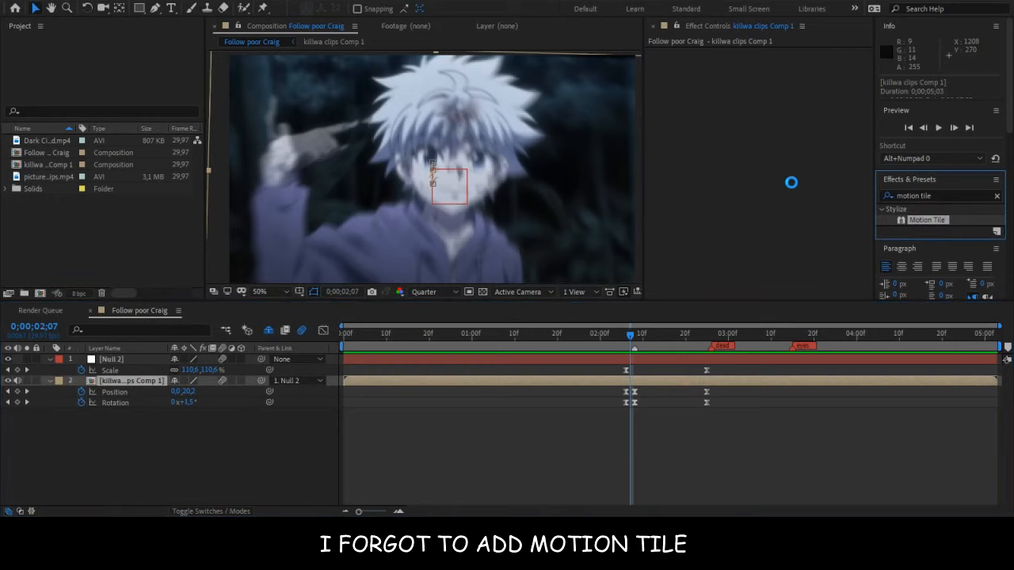
Set Motion Tile's output width to 360 and output height to 300, enable Mirror Edges, and check the frame edges.
{"action": "left_click_drag", "start_coordinate": [777, 97], "coordinate": [795, 108]}
{"action": "left_click", "coordinate": [773, 118]}
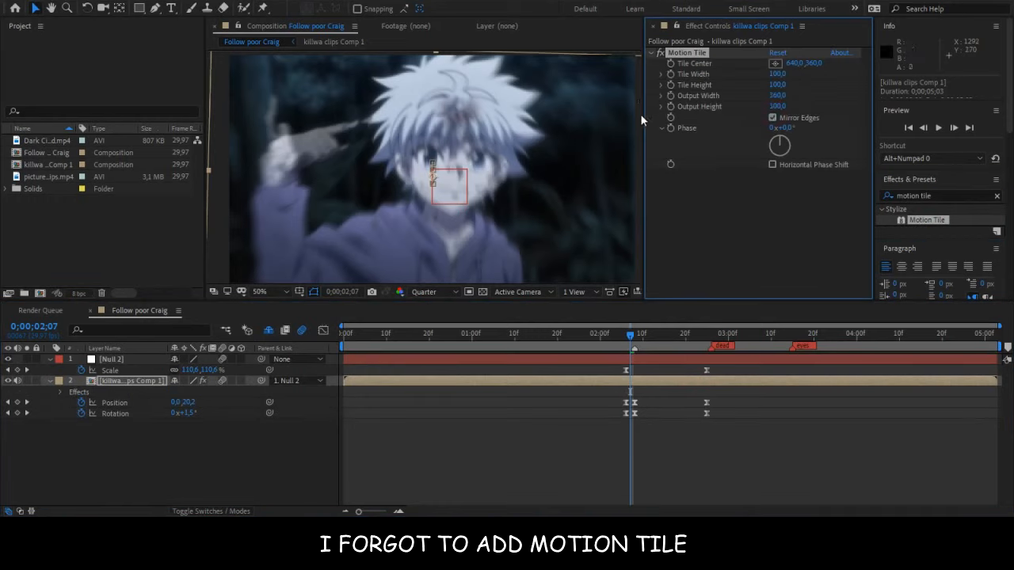
{"action": "left_click", "coordinate": [452, 464]}
{"action": "left_click_drag", "start_coordinate": [630, 336], "coordinate": [638, 355]}
Pre-compose the killwa clips Comp 1 layer and the null together as Pre-comp 1, moving all attributes into it.
{"action": "left_click", "coordinate": [642, 382]}
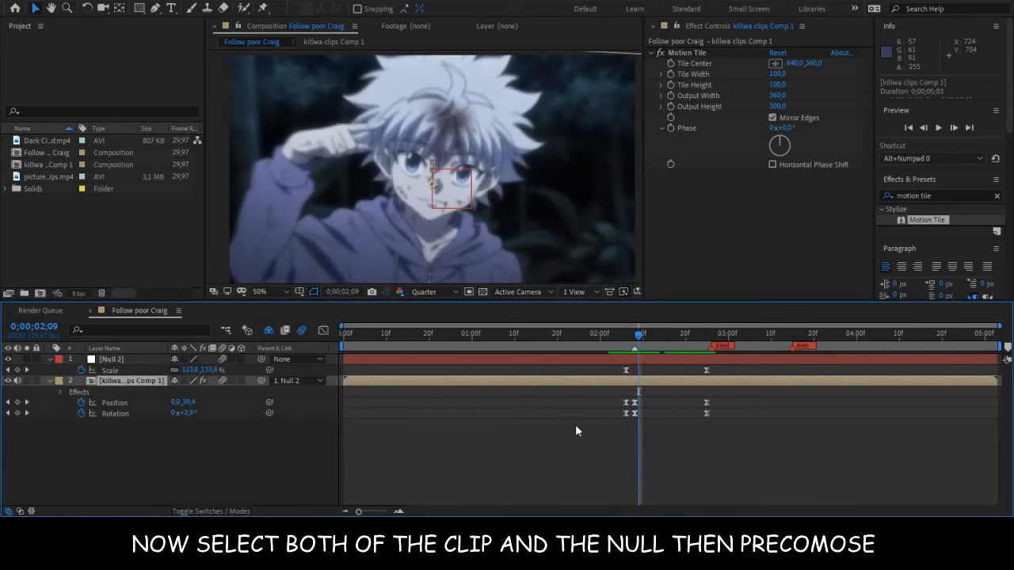
{"action": "left_click", "coordinate": [542, 358], "text": "shift"}
{"action": "right_click", "coordinate": [542, 358]}
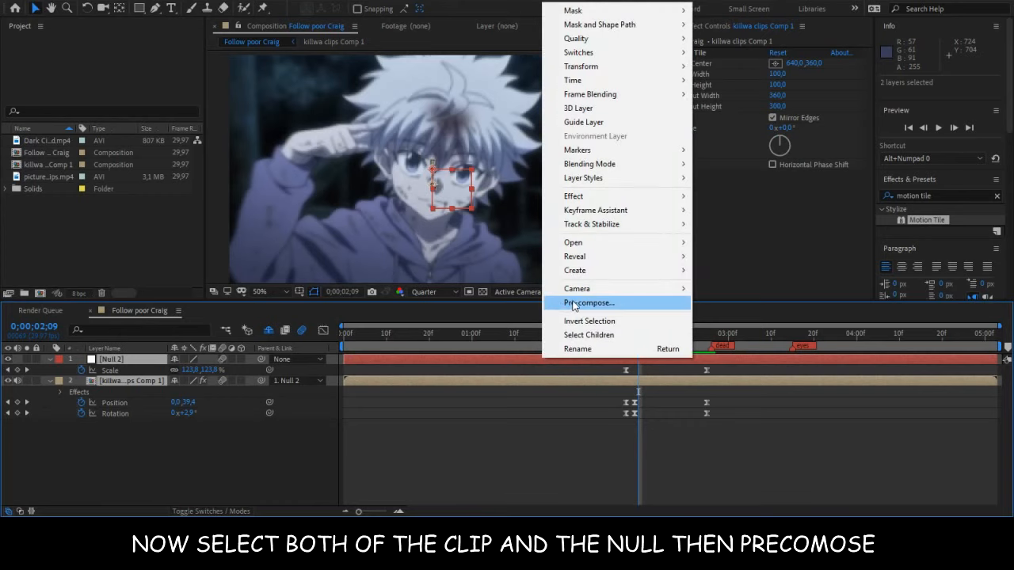
{"action": "left_click", "coordinate": [573, 304]}
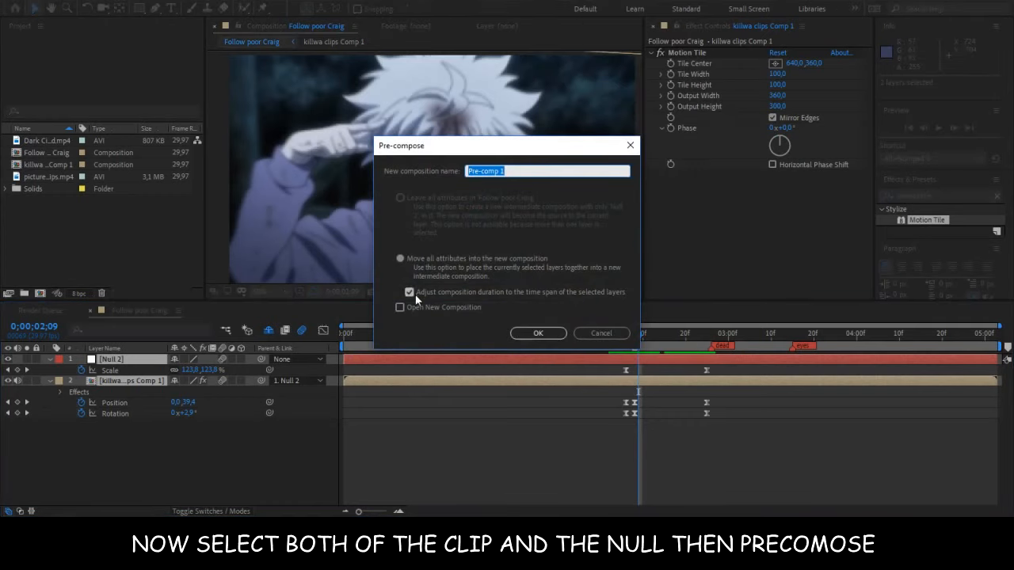
{"action": "left_click", "coordinate": [538, 334]}
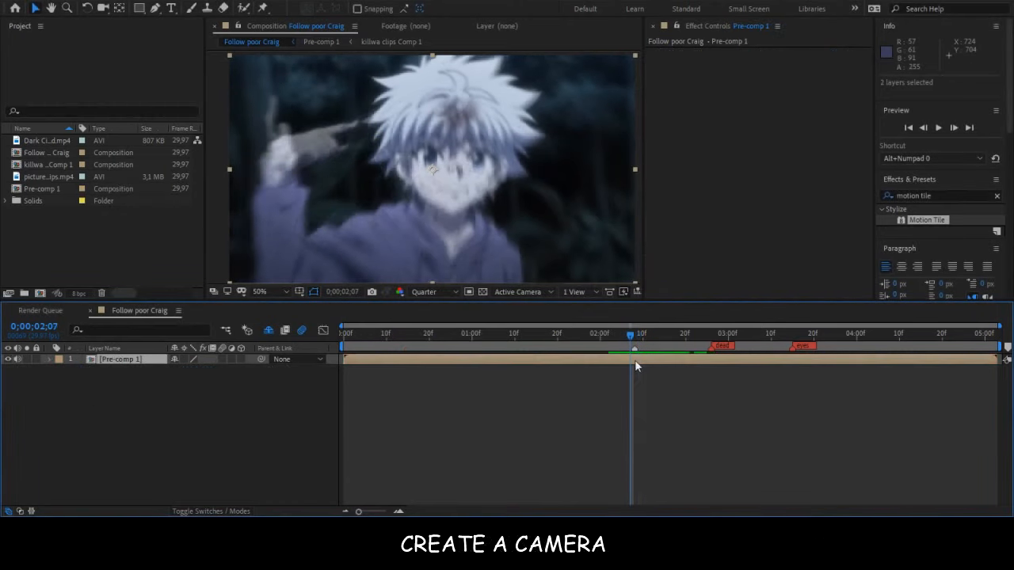
Create a two-node camera with the 50mm preset and make the Pre-comp 1 layer 3D.
{"action": "right_click", "coordinate": [646, 391]}
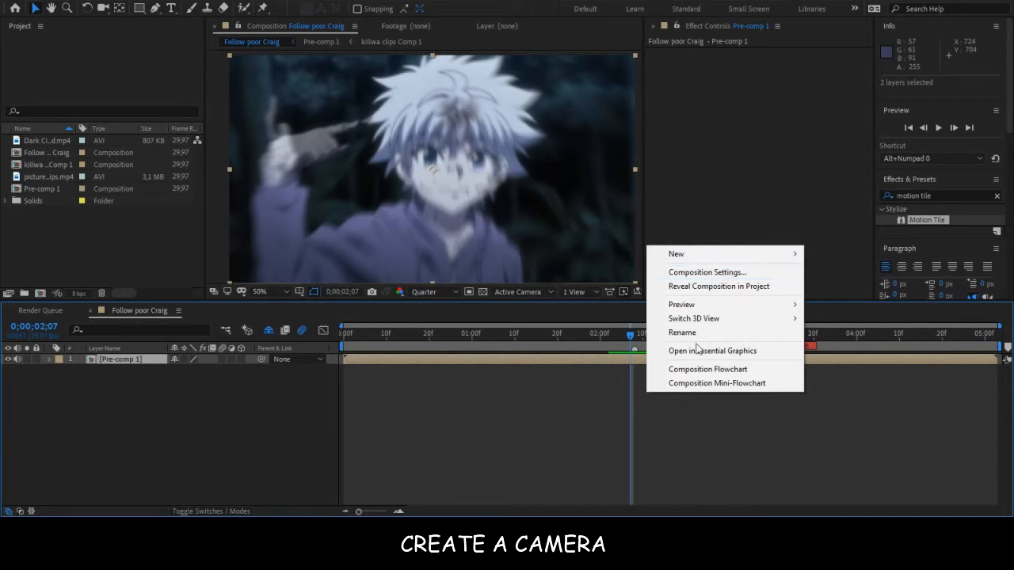
{"action": "mouse_move", "coordinate": [760, 255]}
{"action": "left_click", "coordinate": [836, 313]}
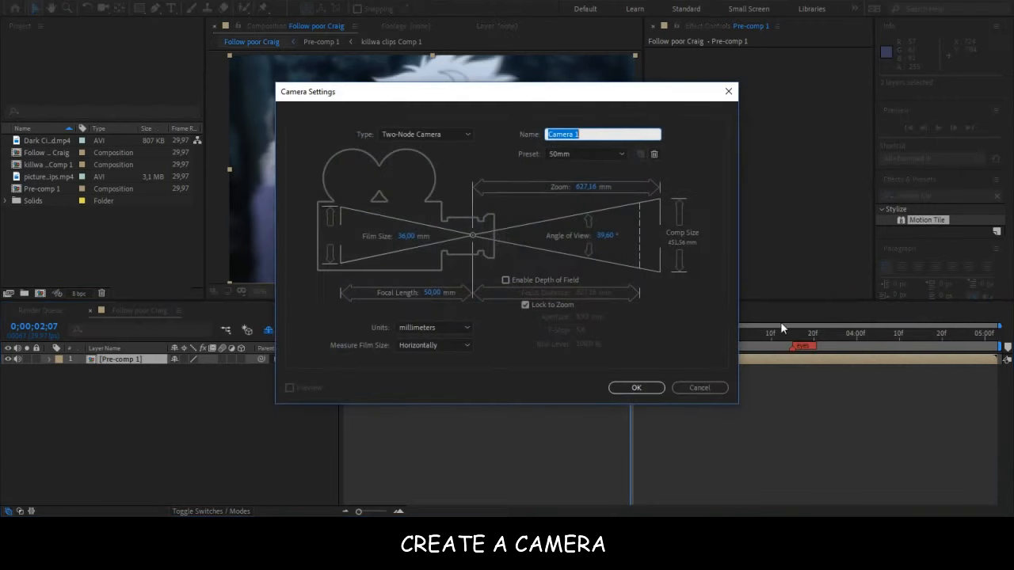
{"action": "left_click", "coordinate": [637, 388]}
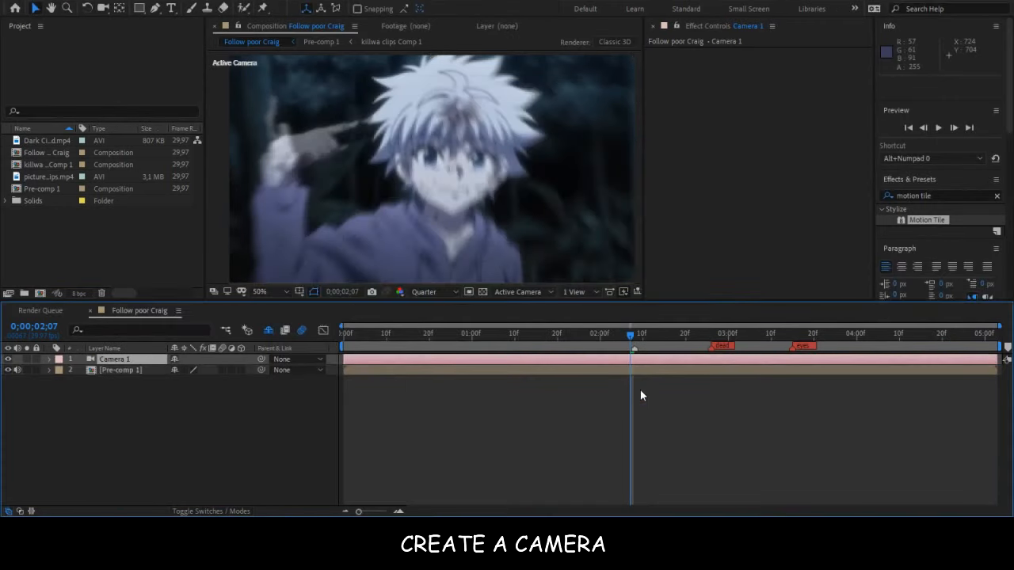
{"action": "left_click", "coordinate": [639, 372]}
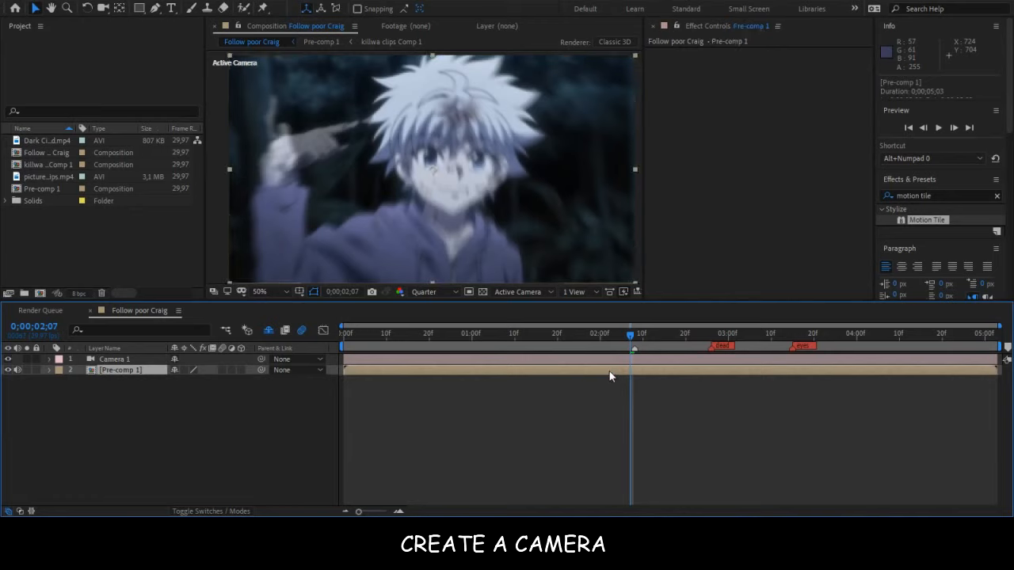
{"action": "left_click", "coordinate": [241, 370]}
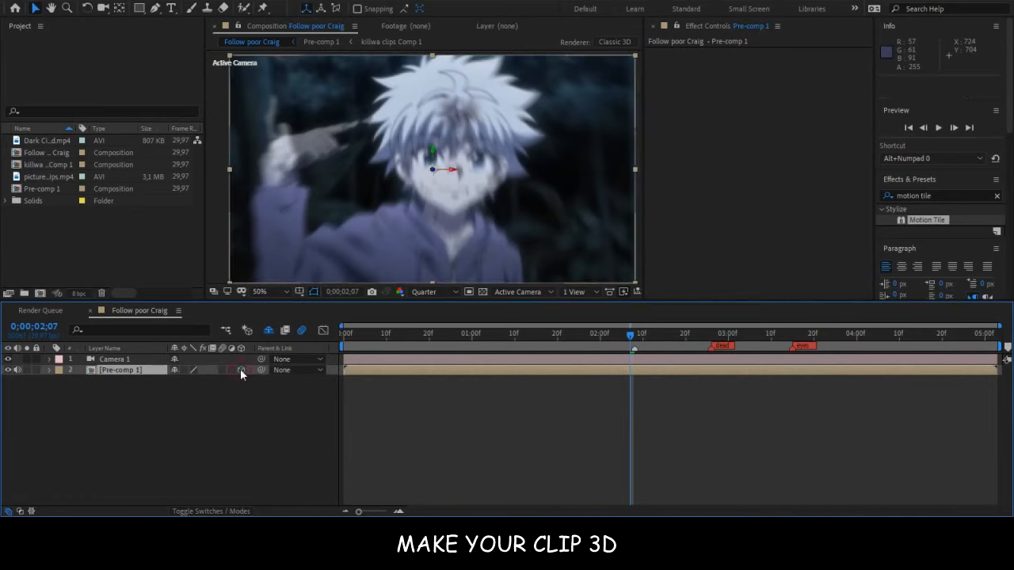
At 0;00;02;26, on the second beat marker, pull the camera back to a Z position of -3763.8.
{"action": "left_click_drag", "start_coordinate": [633, 337], "coordinate": [711, 354]}
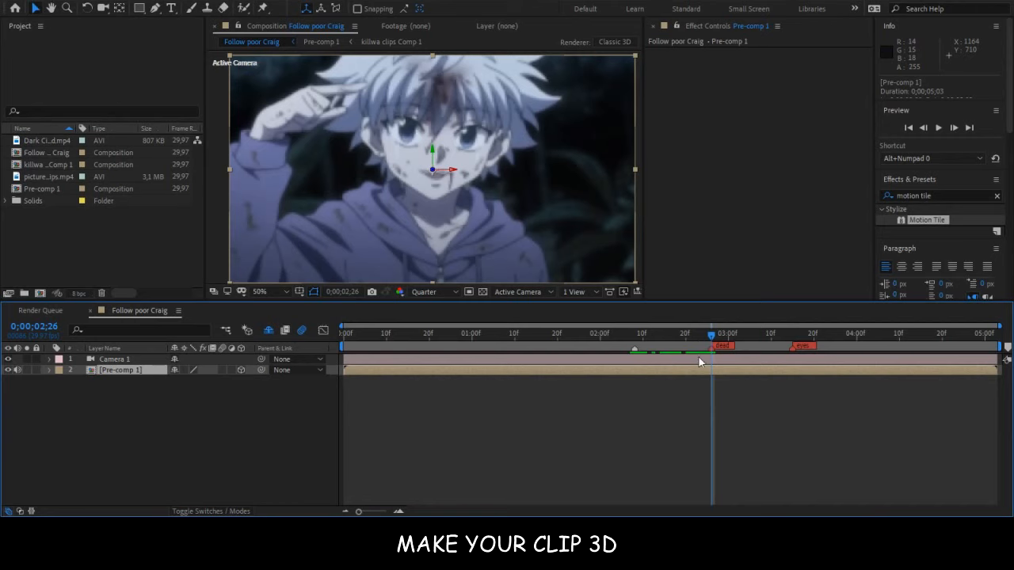
{"action": "left_click", "coordinate": [699, 359]}
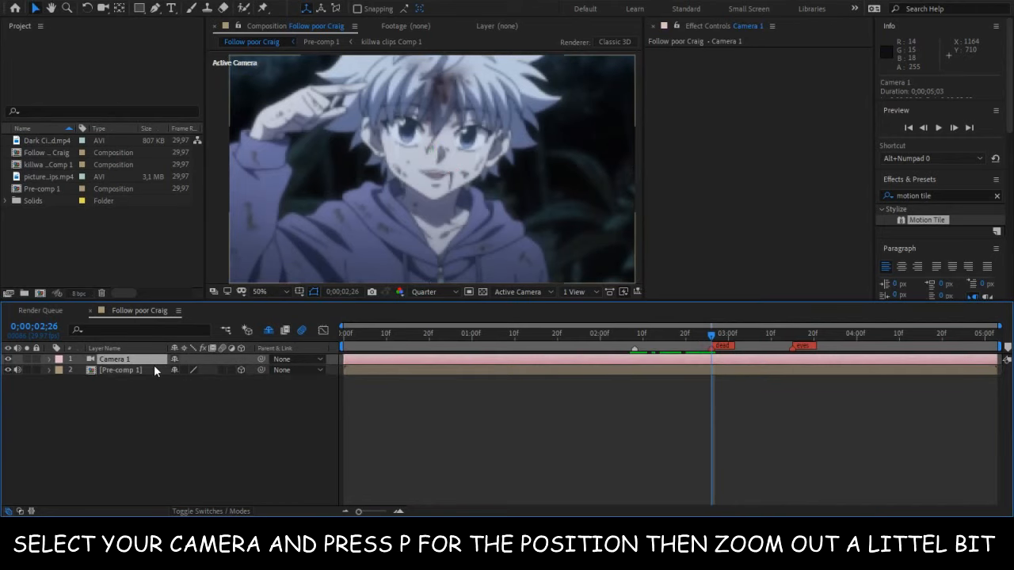
{"action": "key", "text": "p"}
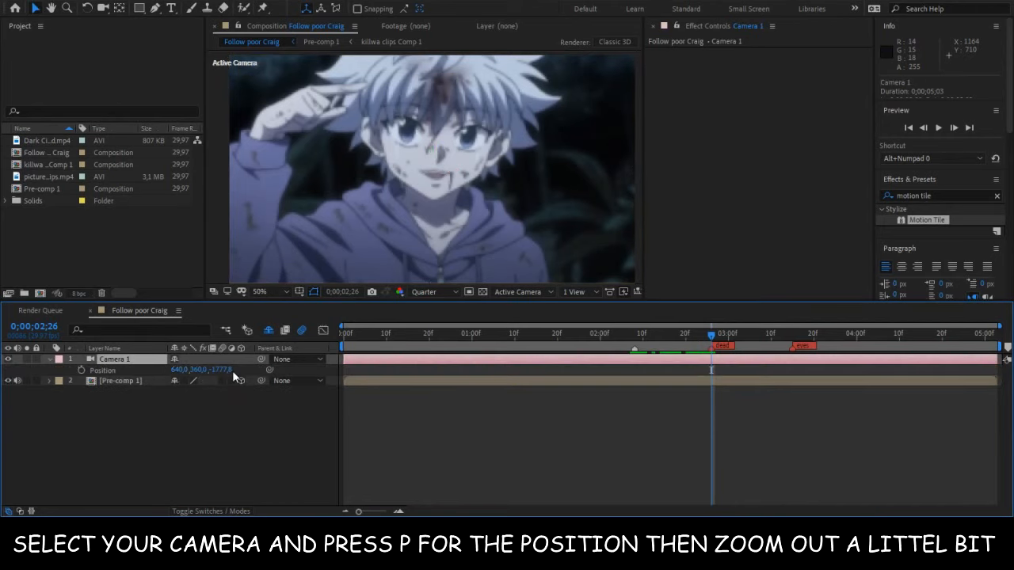
{"action": "left_click_drag", "start_coordinate": [230, 374], "coordinate": [123, 370]}
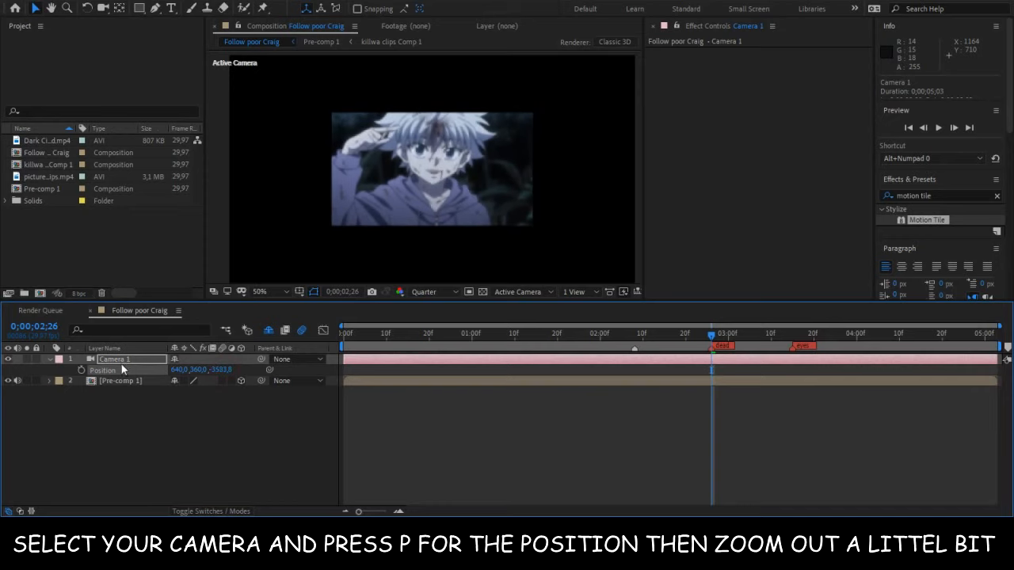
{"action": "left_click_drag", "start_coordinate": [218, 371], "coordinate": [135, 372]}
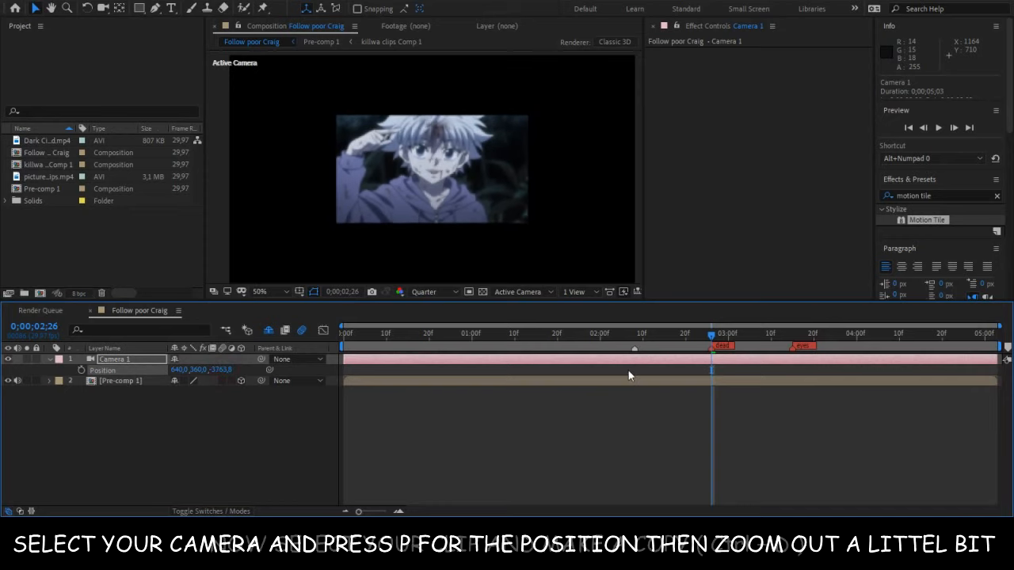
Duplicate the Pre-comp 1 layer and apply the Fill effect to the lower copy.
{"action": "left_click", "coordinate": [714, 385]}
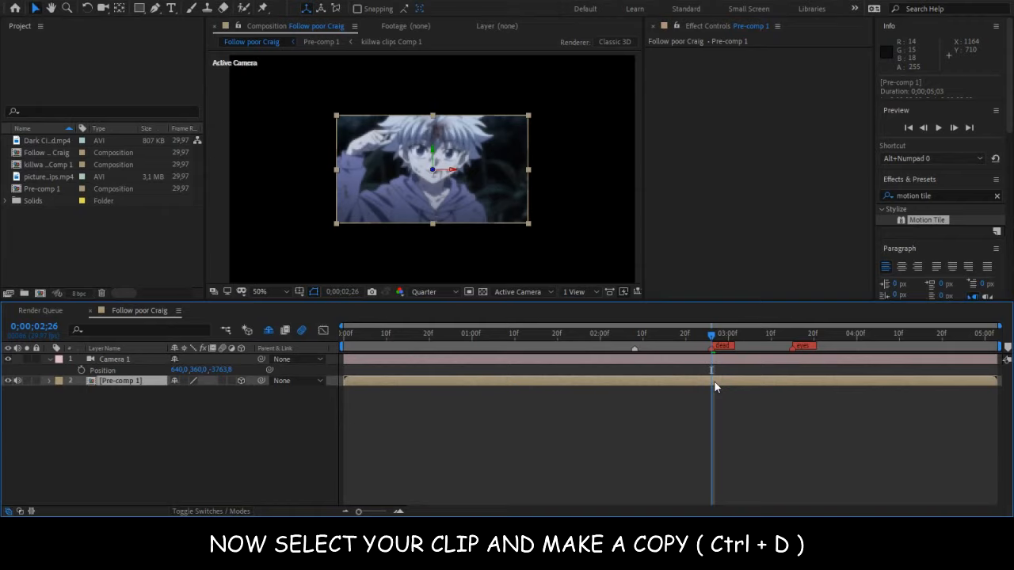
{"action": "key", "text": "ctrl+d"}
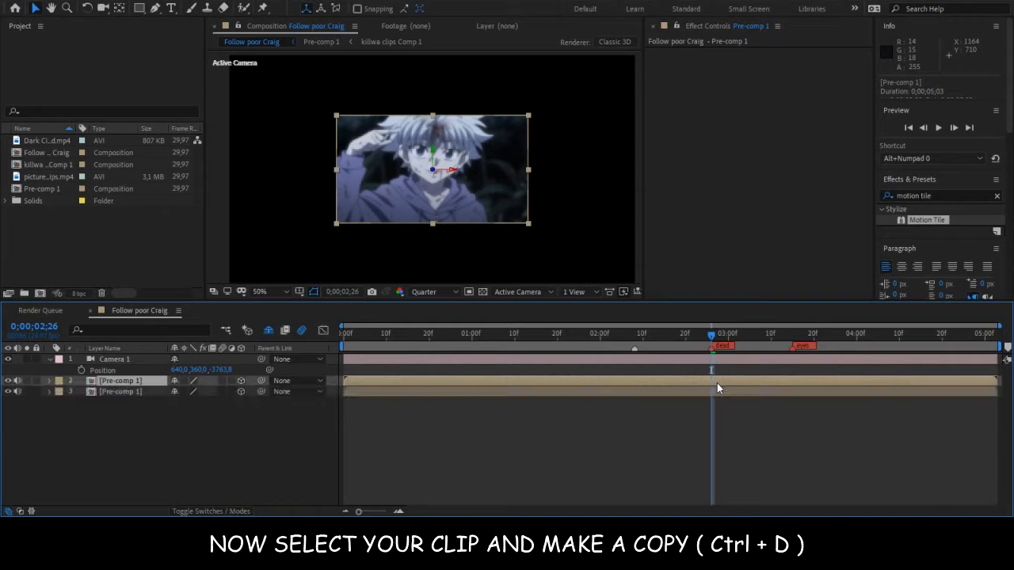
{"action": "left_click", "coordinate": [666, 391]}
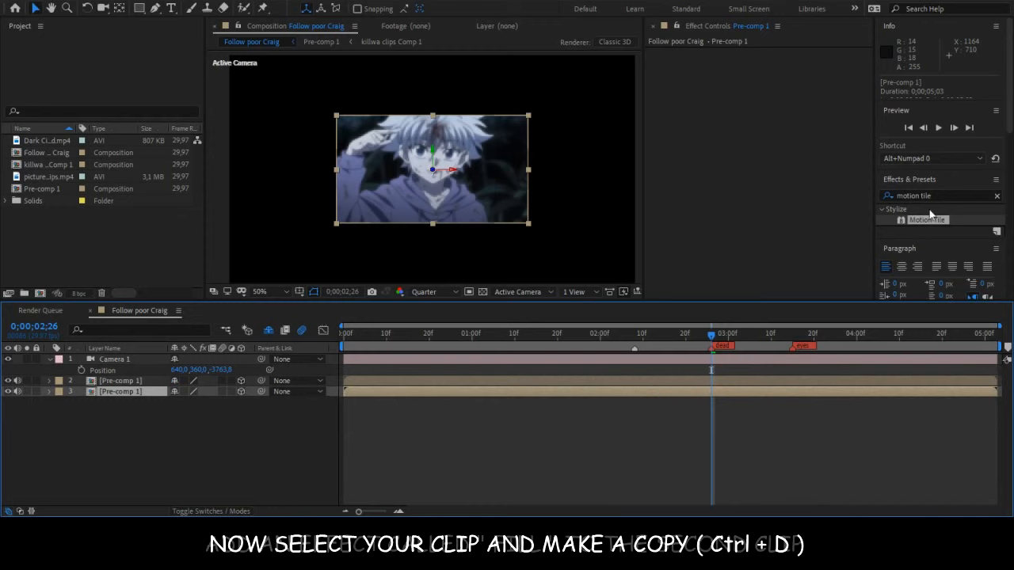
{"action": "left_click", "coordinate": [947, 194]}
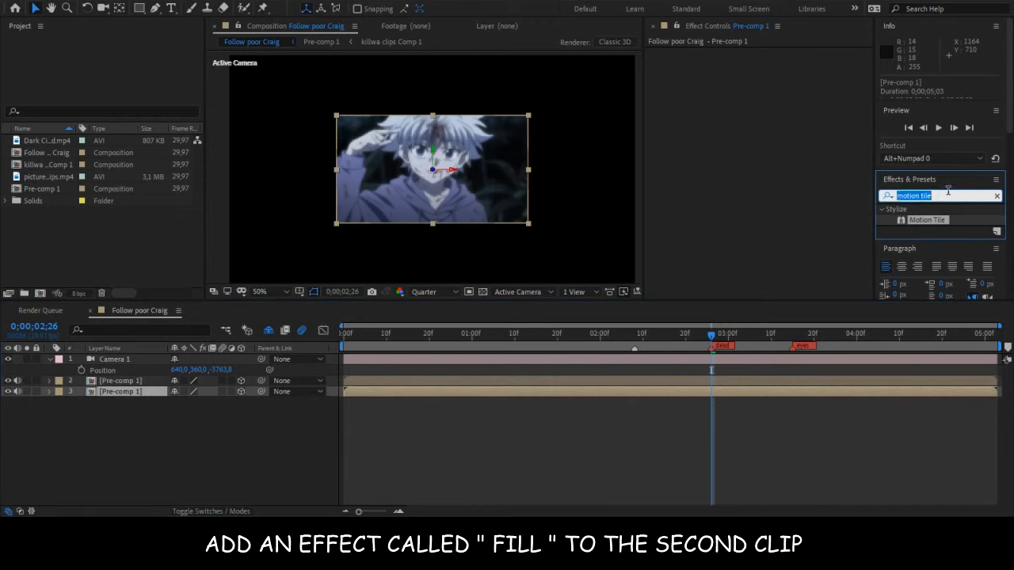
{"action": "key", "text": "BackSpace"}
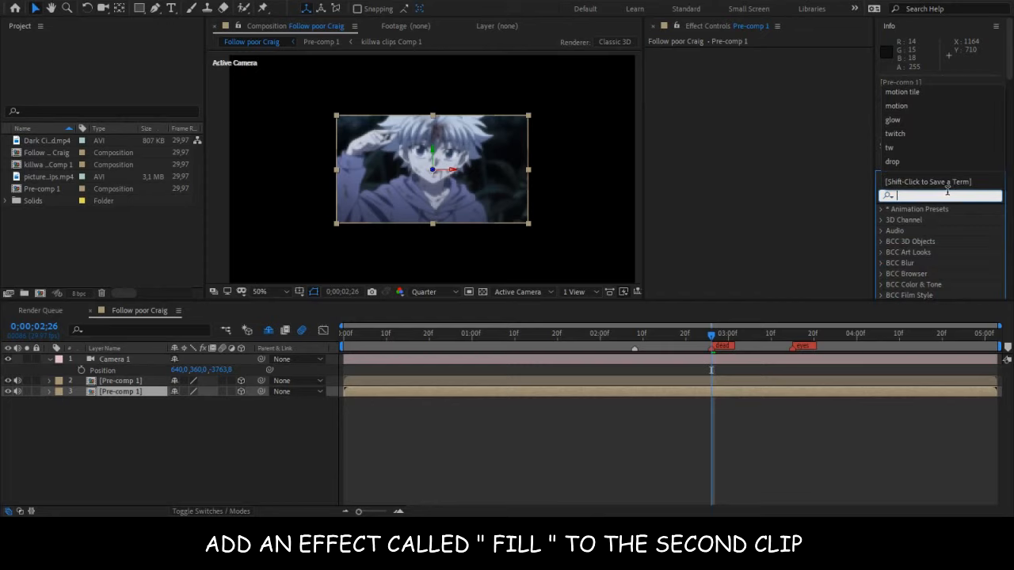
{"action": "type", "text": "fi"}
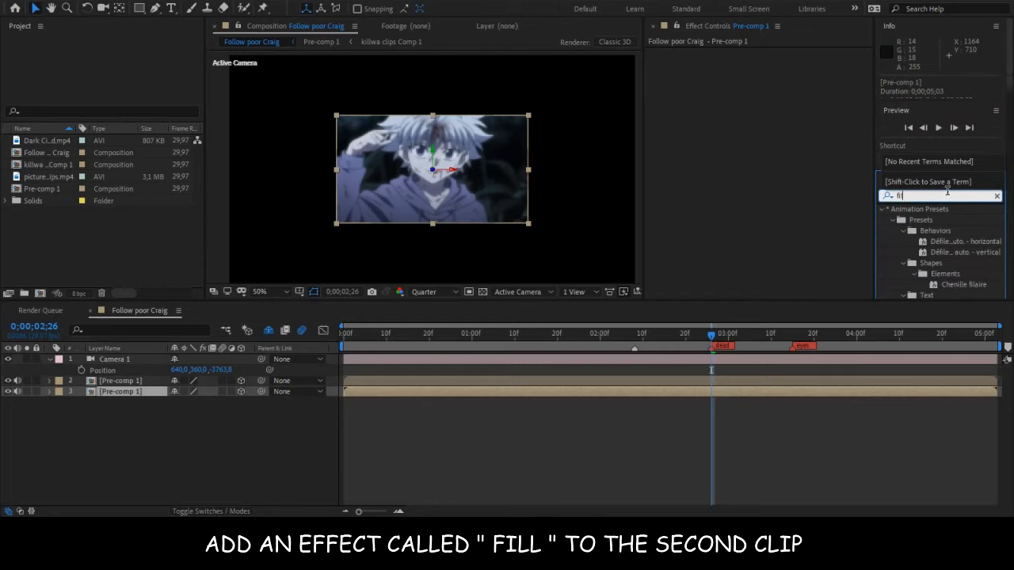
{"action": "type", "text": "l"}
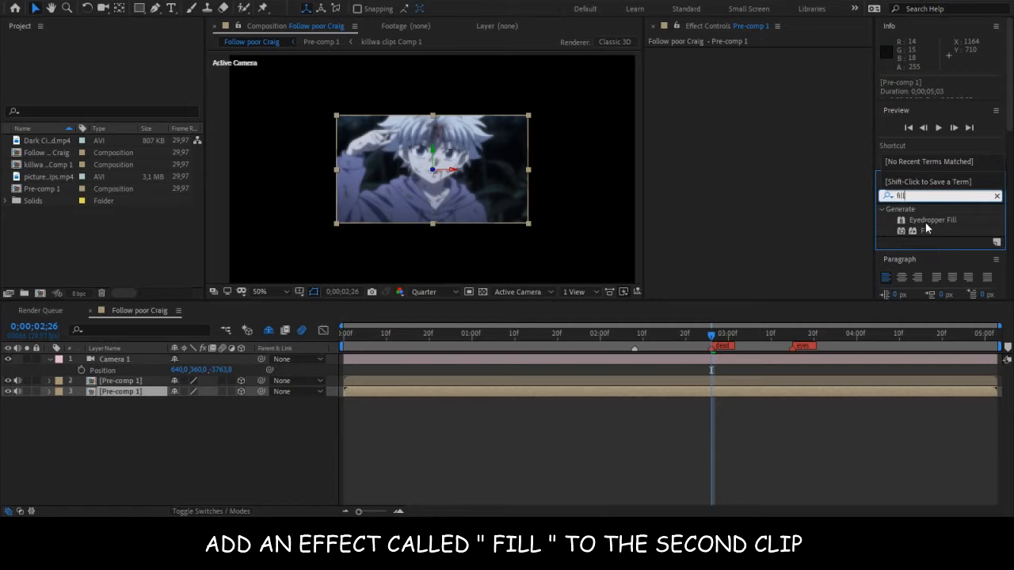
{"action": "type", "text": "l"}
{"action": "left_click", "coordinate": [925, 229]}
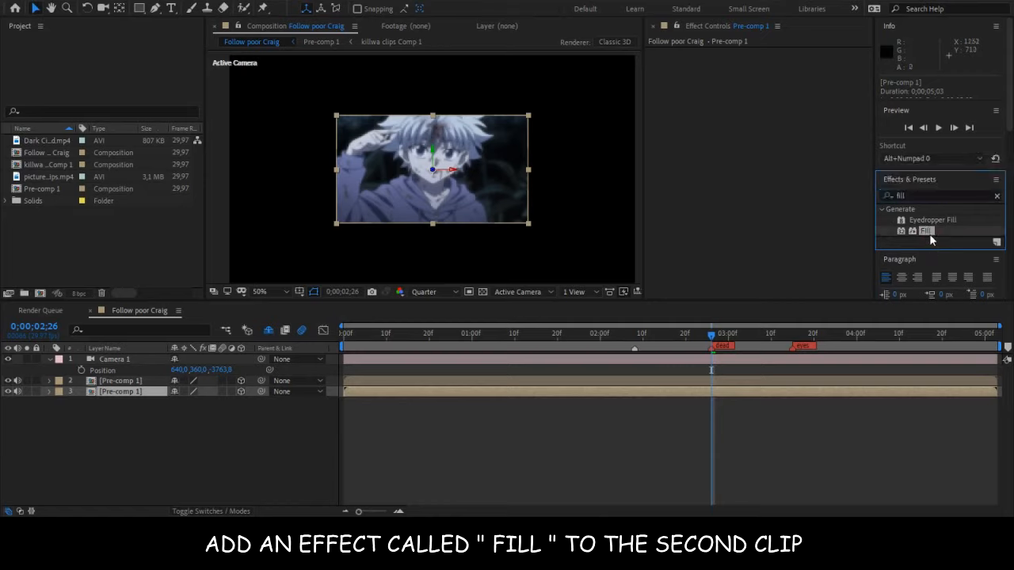
{"action": "left_click_drag", "start_coordinate": [929, 234], "coordinate": [718, 397]}
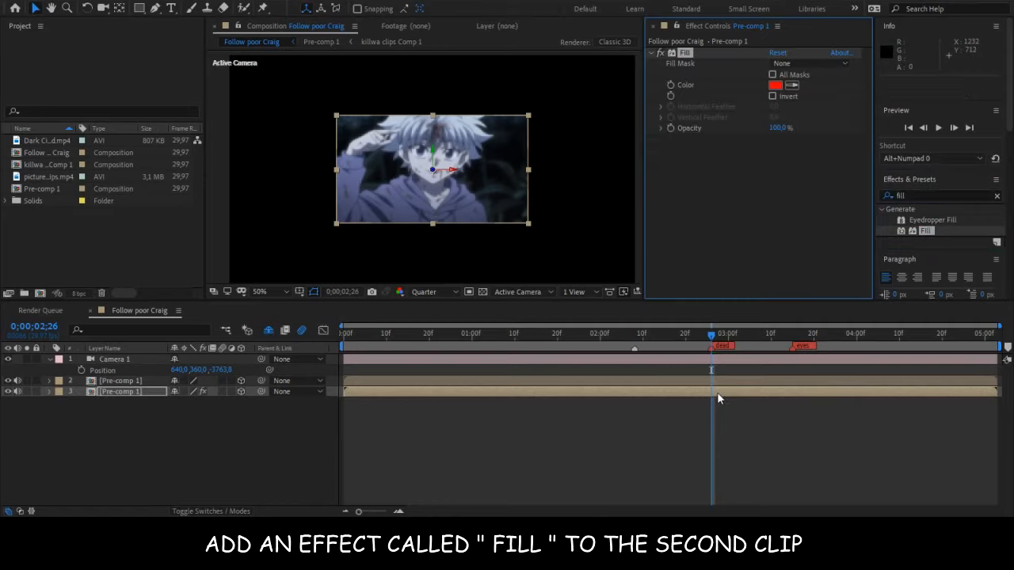
Set the Fill colour on the lower Pre-comp 1 copy to white (FFFFFF).
{"action": "left_click", "coordinate": [774, 85]}
{"action": "left_click_drag", "start_coordinate": [554, 199], "coordinate": [477, 175]}
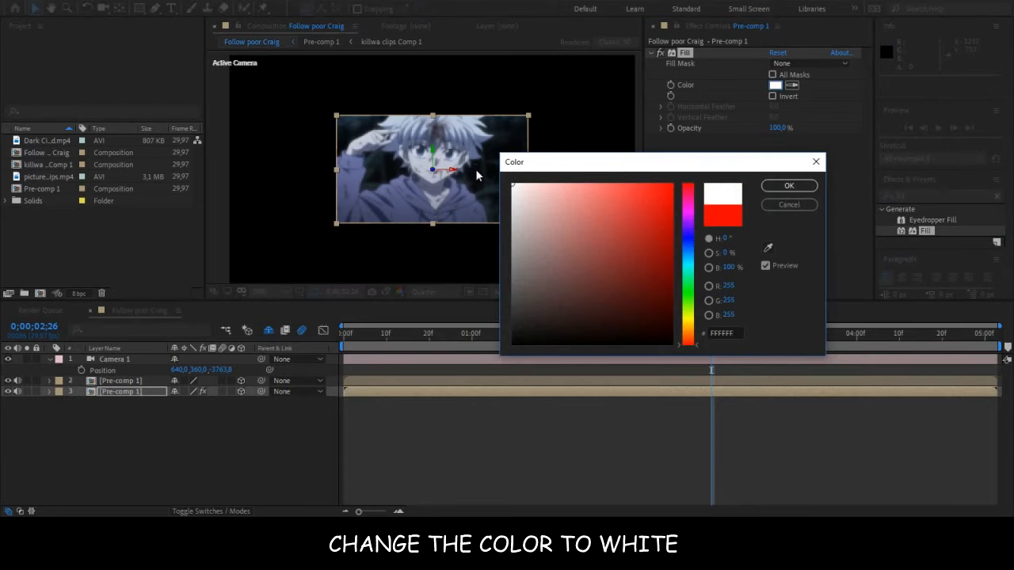
{"action": "left_click", "coordinate": [789, 186]}
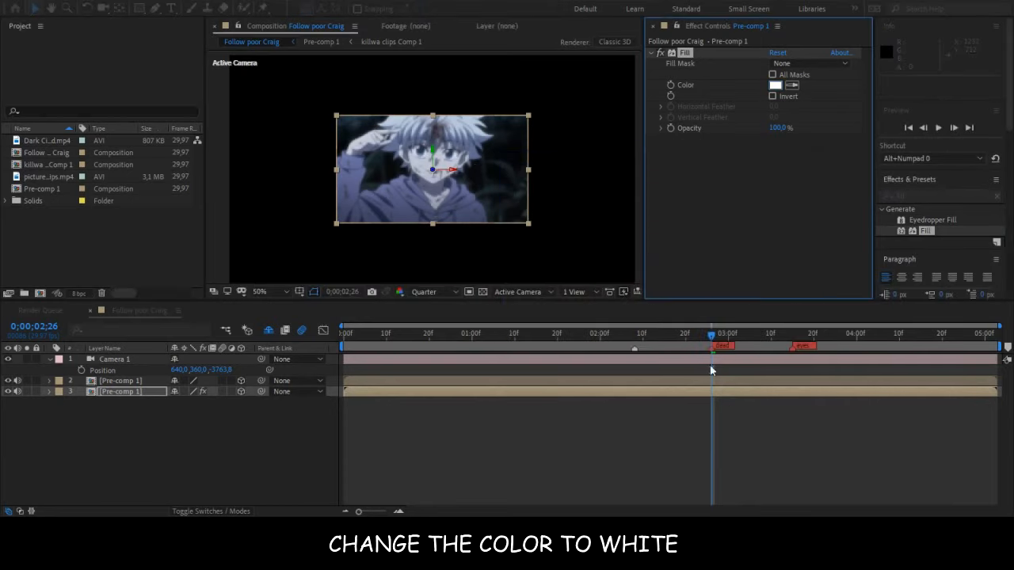
Try the white-filled Pre-comp 1 copy at 120% and 106% scale to judge the border thickness.
{"action": "key", "text": "s"}
{"action": "left_click", "coordinate": [208, 403]}
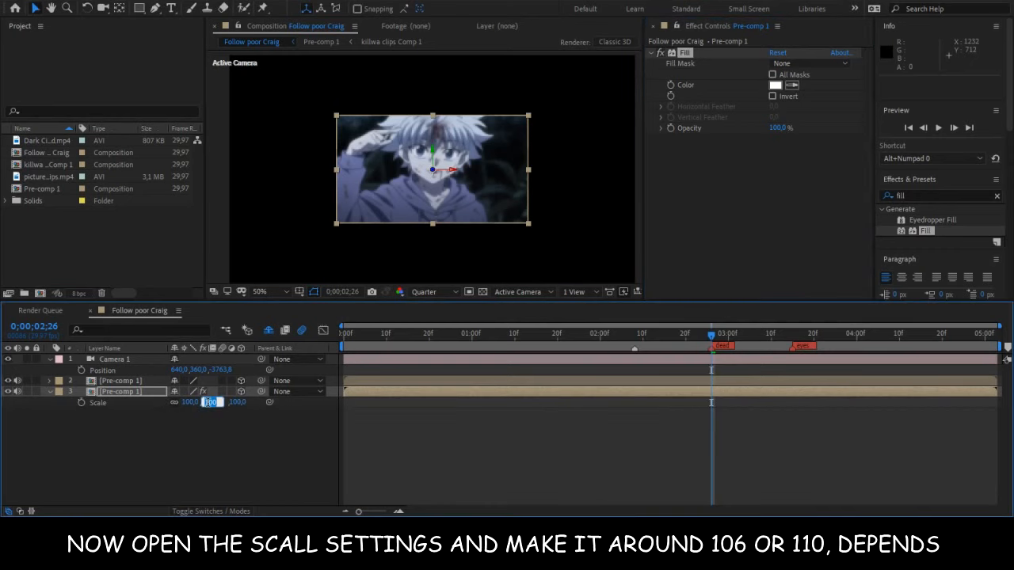
{"action": "key", "text": "Return"}
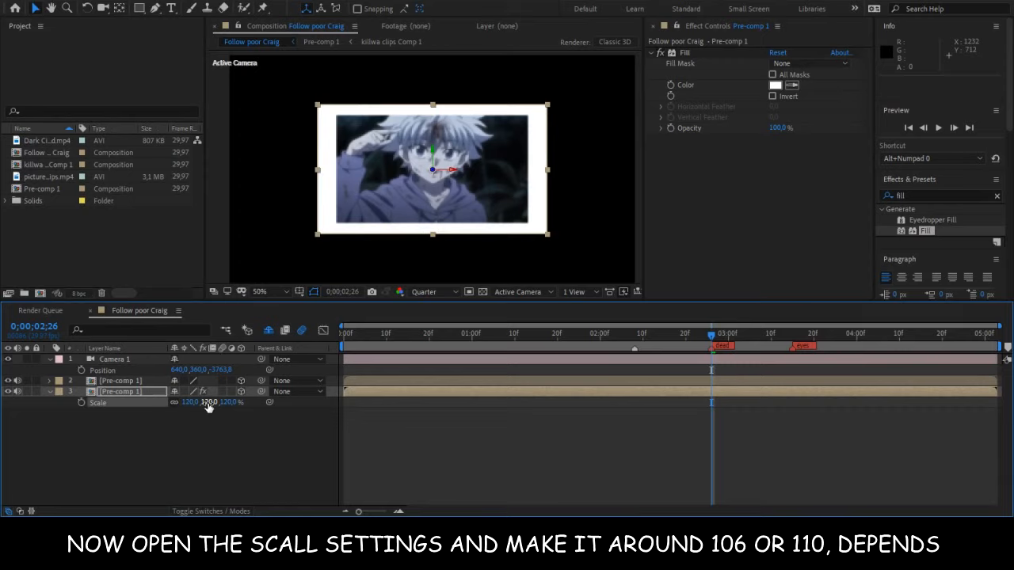
{"action": "left_click", "coordinate": [208, 403]}
{"action": "type", "text": "106"}
{"action": "key", "text": "Return"}
{"action": "left_click", "coordinate": [200, 402]}
{"action": "key", "text": "Return"}
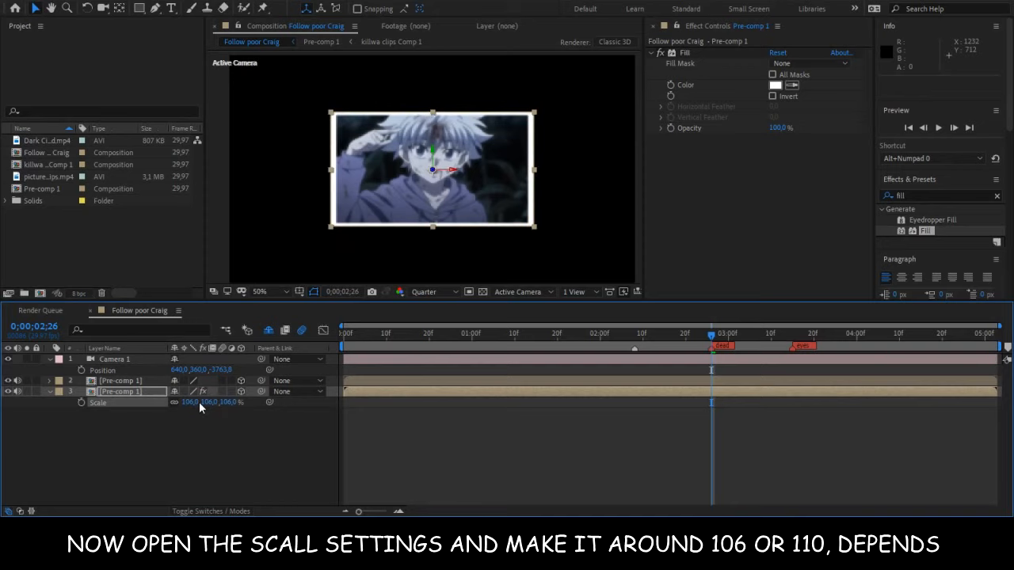
{"action": "left_click", "coordinate": [418, 436]}
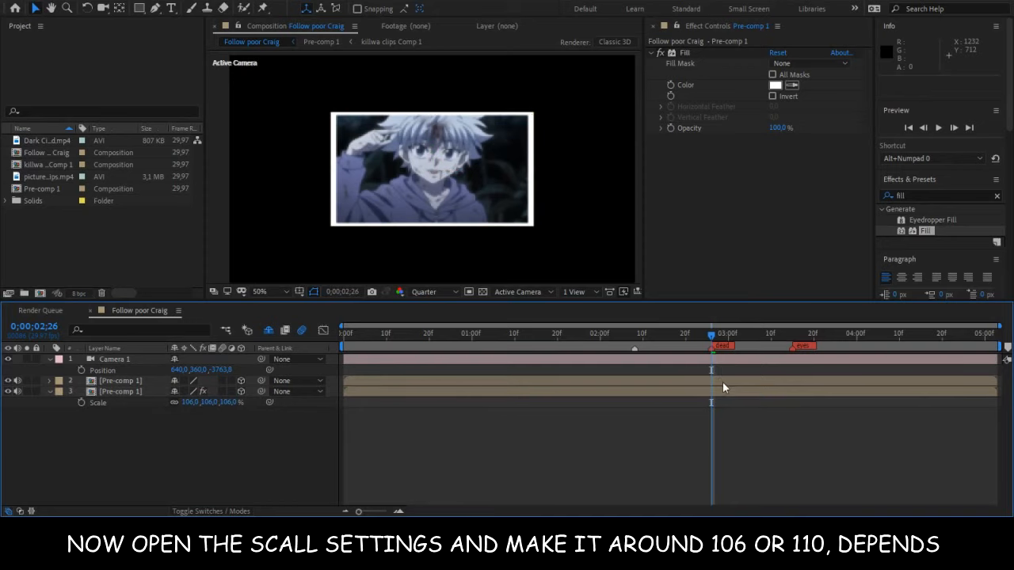
Set the white-filled Pre-comp 1 copy's scale to 110% and check the border around the clip.
{"action": "left_click", "coordinate": [700, 393]}
{"action": "left_click", "coordinate": [211, 402]}
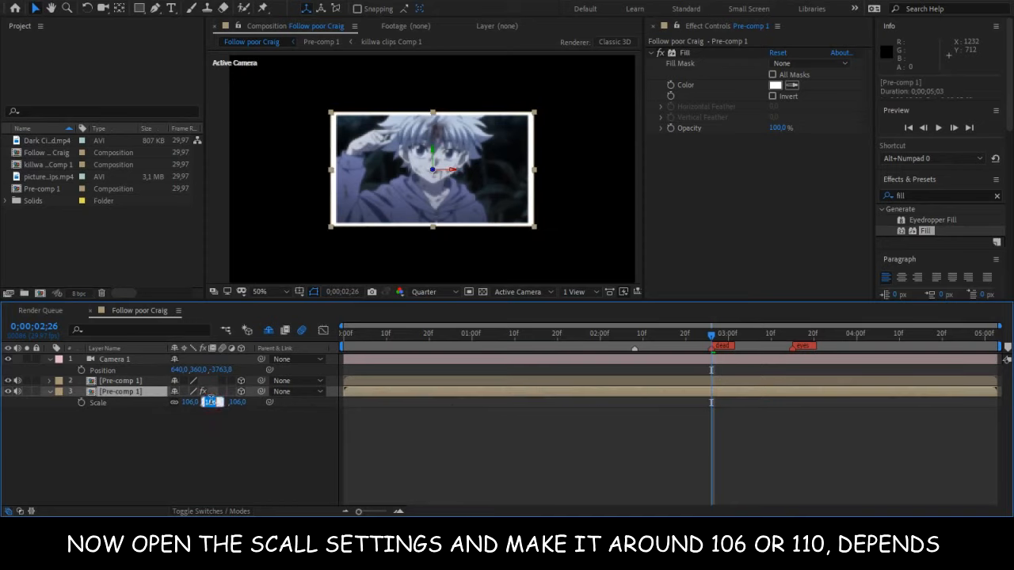
{"action": "type", "text": "110"}
{"action": "key", "text": "Return"}
{"action": "left_click", "coordinate": [602, 452]}
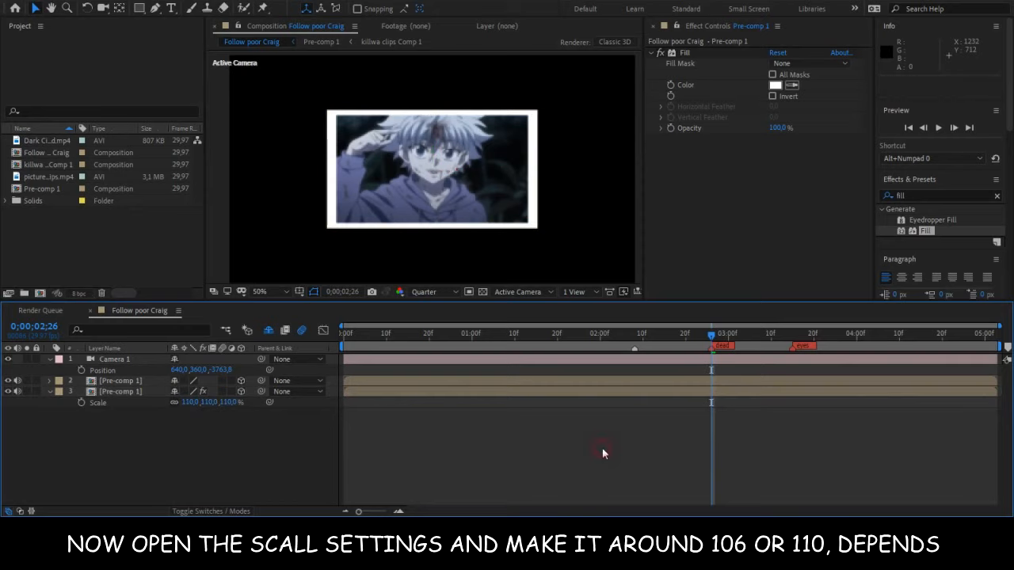
{"action": "scroll", "coordinate": [492, 156], "scroll_direction": "down", "scroll_amount": 1}
{"action": "scroll", "coordinate": [487, 157], "scroll_direction": "up", "scroll_amount": 1}
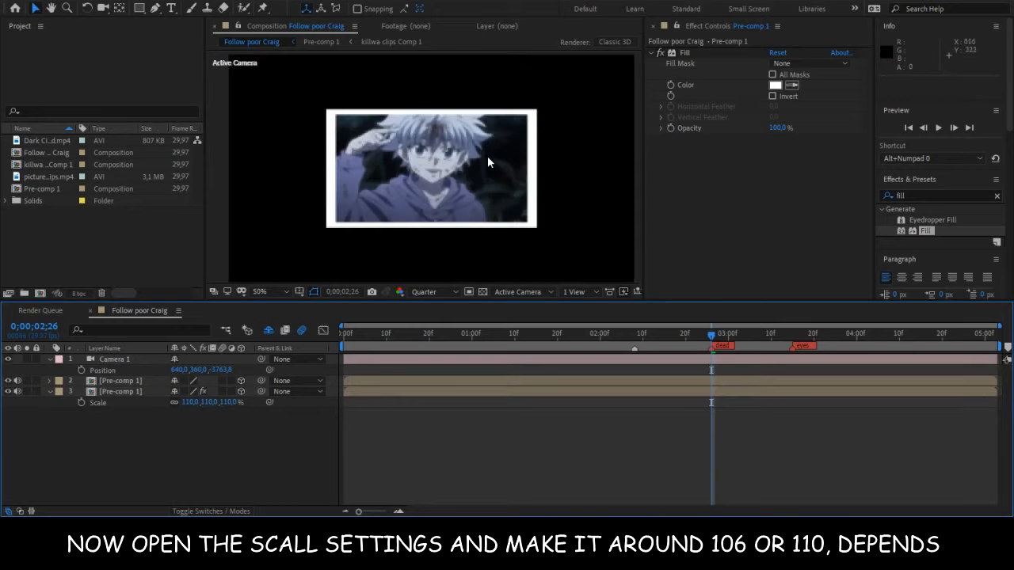
Collapse the white-filled copy's properties and parent that layer to the upper Pre-comp 1 layer.
{"action": "left_click", "coordinate": [486, 381]}
{"action": "left_click", "coordinate": [49, 392]}
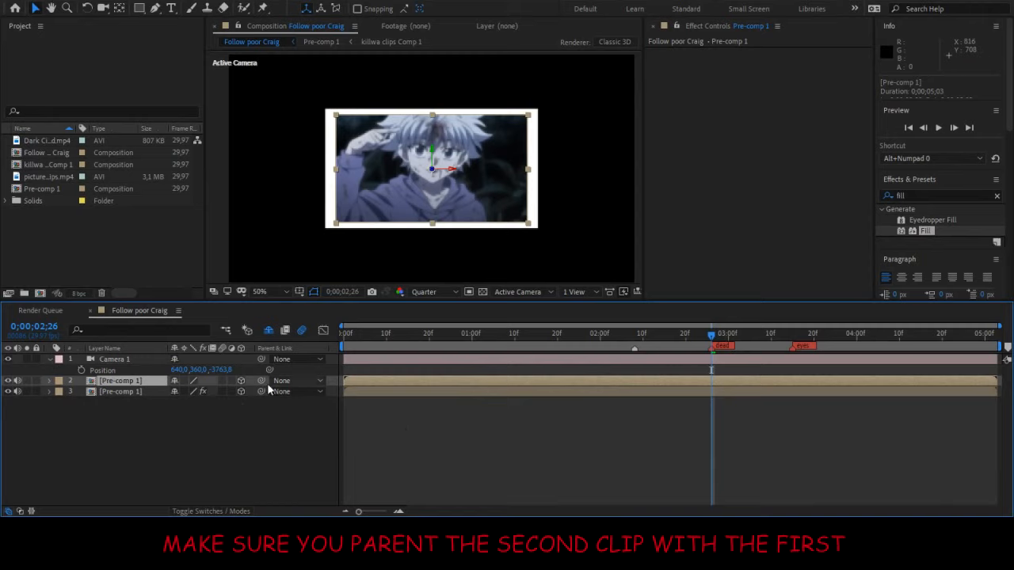
{"action": "left_click_drag", "start_coordinate": [260, 392], "coordinate": [107, 381]}
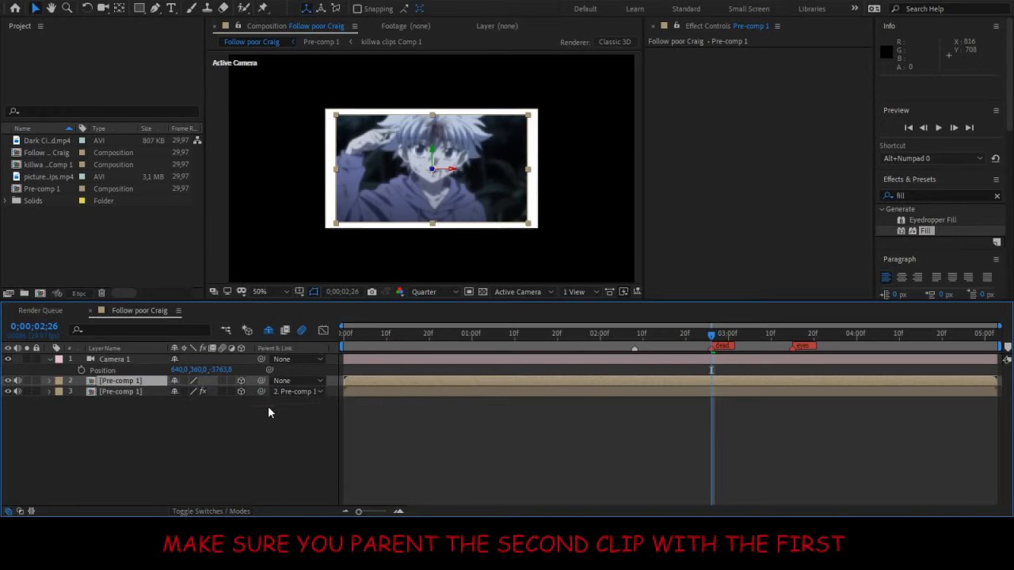
Reset the Position of the upper Pre-comp 1 layer and of Camera 1, and collapse their properties.
{"action": "key", "text": "p"}
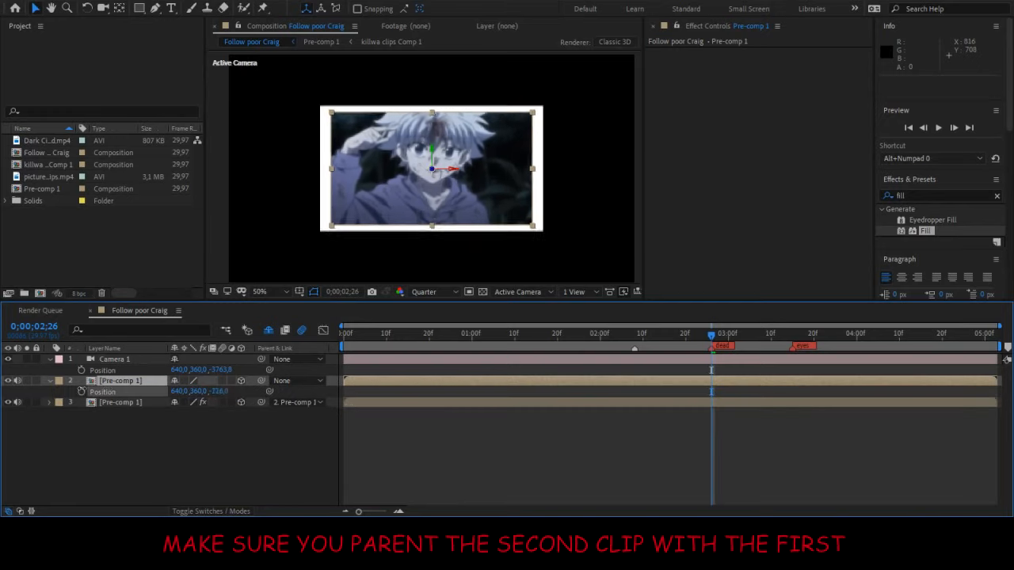
{"action": "right_click", "coordinate": [130, 390]}
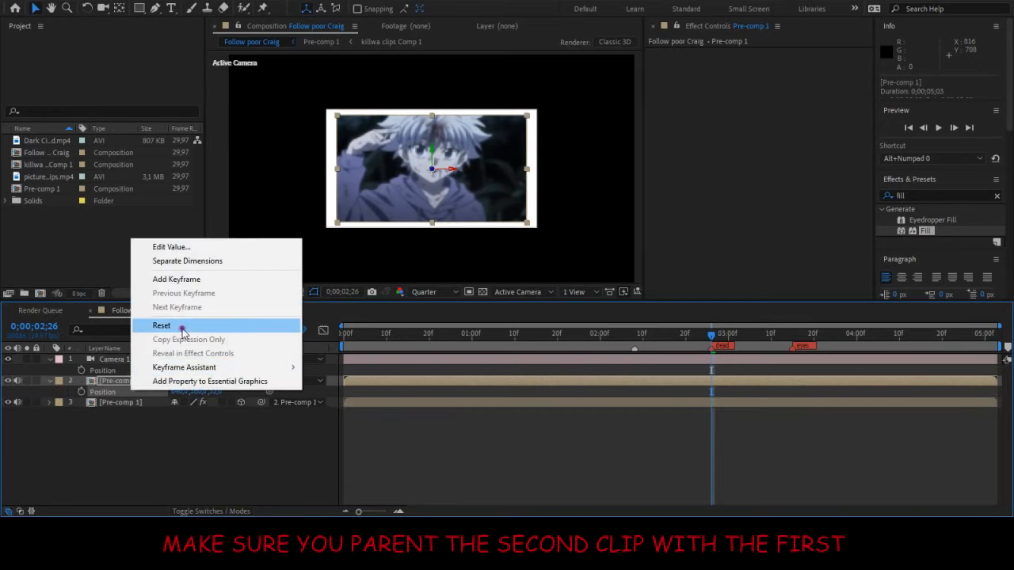
{"action": "left_click", "coordinate": [163, 325]}
{"action": "right_click", "coordinate": [118, 371]}
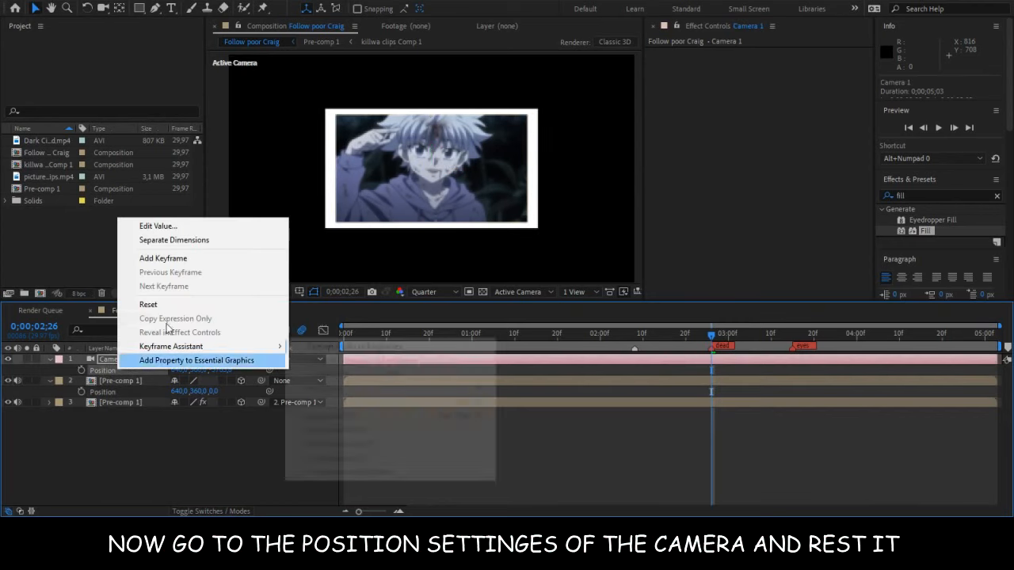
{"action": "left_click", "coordinate": [191, 306]}
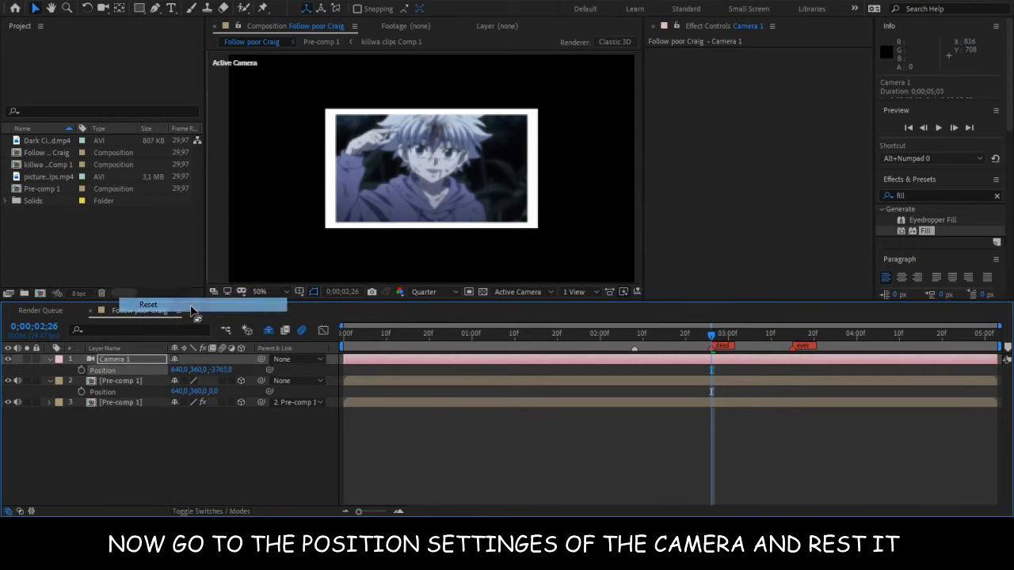
{"action": "left_click_drag", "start_coordinate": [714, 339], "coordinate": [685, 334]}
{"action": "key", "text": "u"}
Add a null object above Camera 1, make it 3D, and enable motion blur on it and both Pre-comp 1 layers.
{"action": "left_click", "coordinate": [699, 358]}
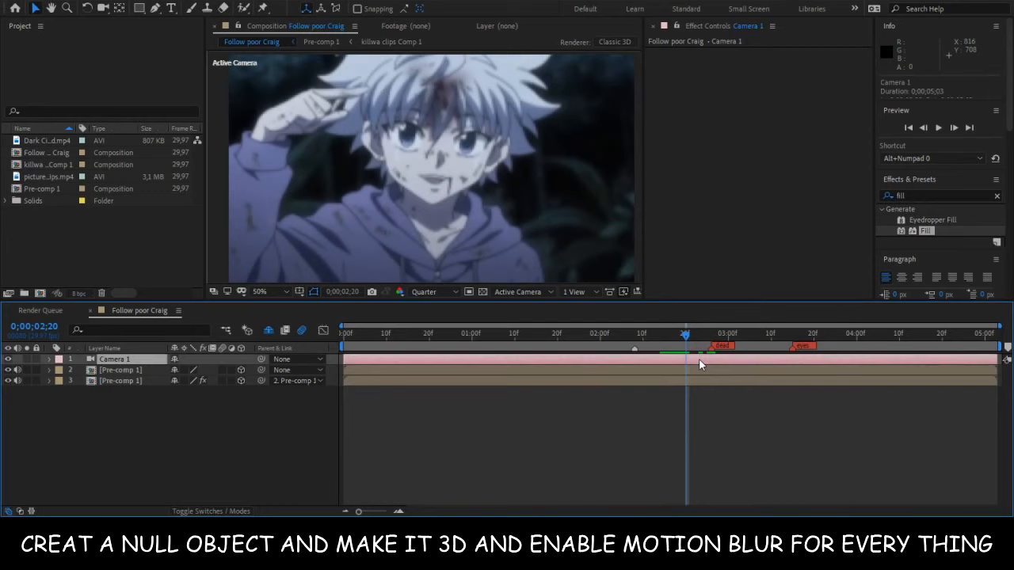
{"action": "key", "text": "ctrl+alt+shift+y"}
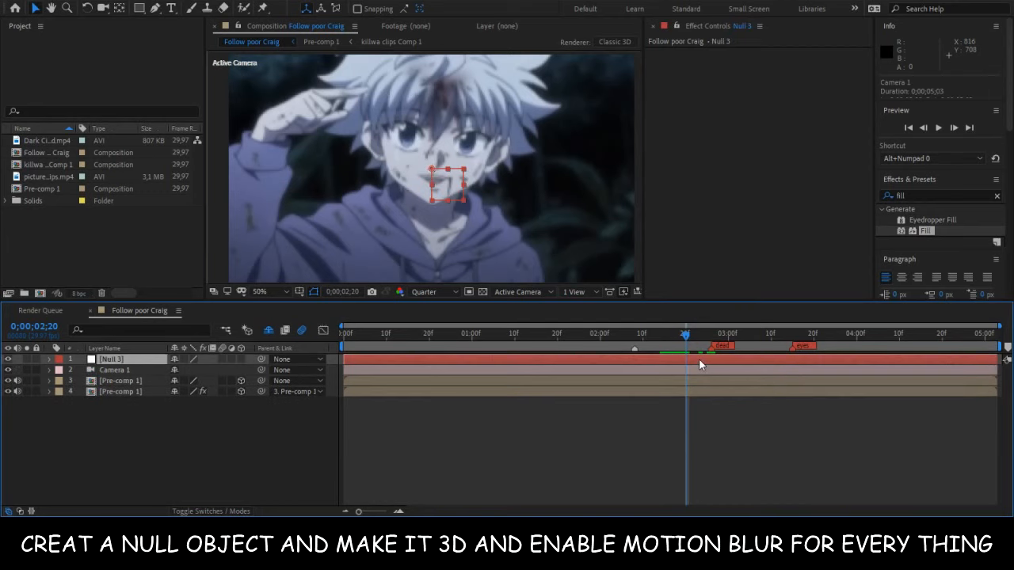
{"action": "left_click", "coordinate": [241, 359]}
{"action": "left_click", "coordinate": [222, 359]}
{"action": "left_click", "coordinate": [223, 380]}
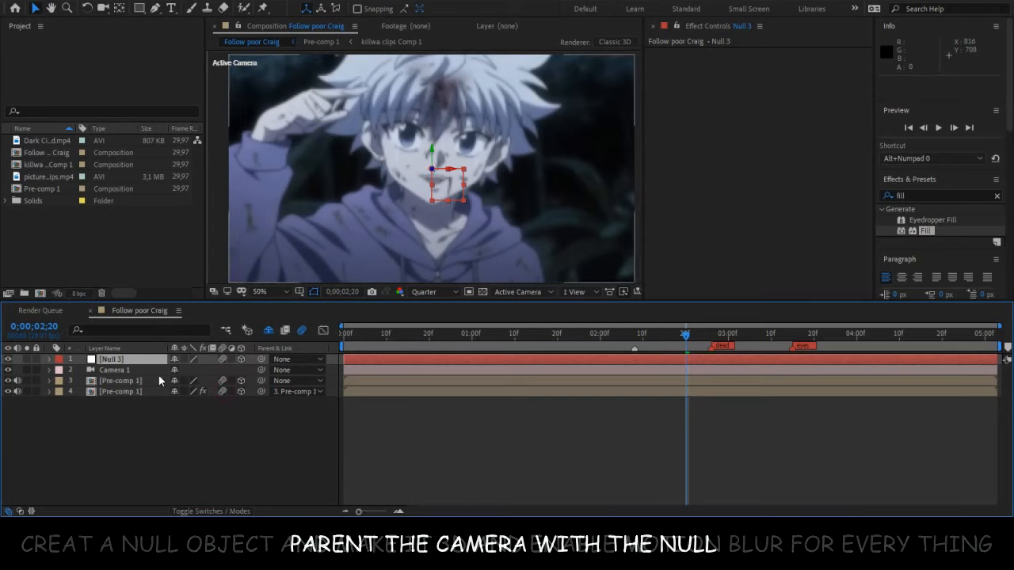
Parent Camera 1 to the new null object.
{"action": "left_click", "coordinate": [264, 370]}
{"action": "left_click_drag", "start_coordinate": [264, 371], "coordinate": [118, 361]}
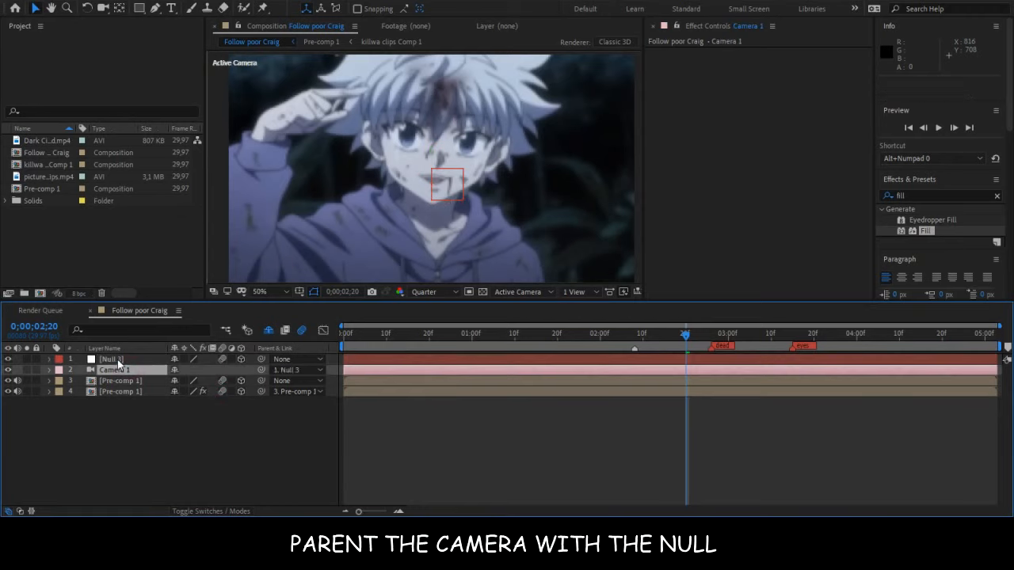
Reveal the null's Position and rotation properties and add Position and Z Rotation keyframes at 0;00;02;20.
{"action": "left_click", "coordinate": [655, 358]}
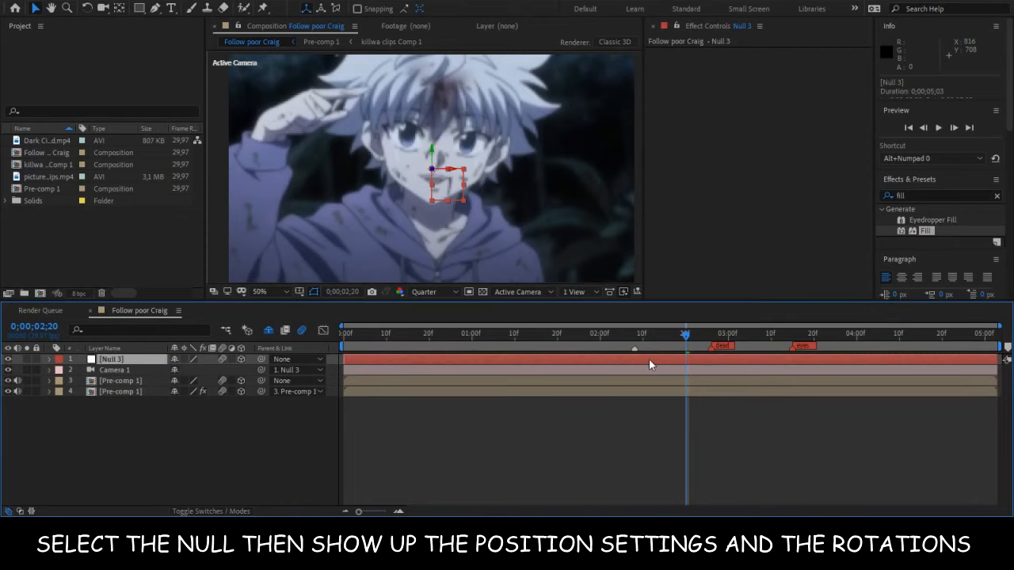
{"action": "key", "text": "p"}
{"action": "key", "text": "shift+r"}
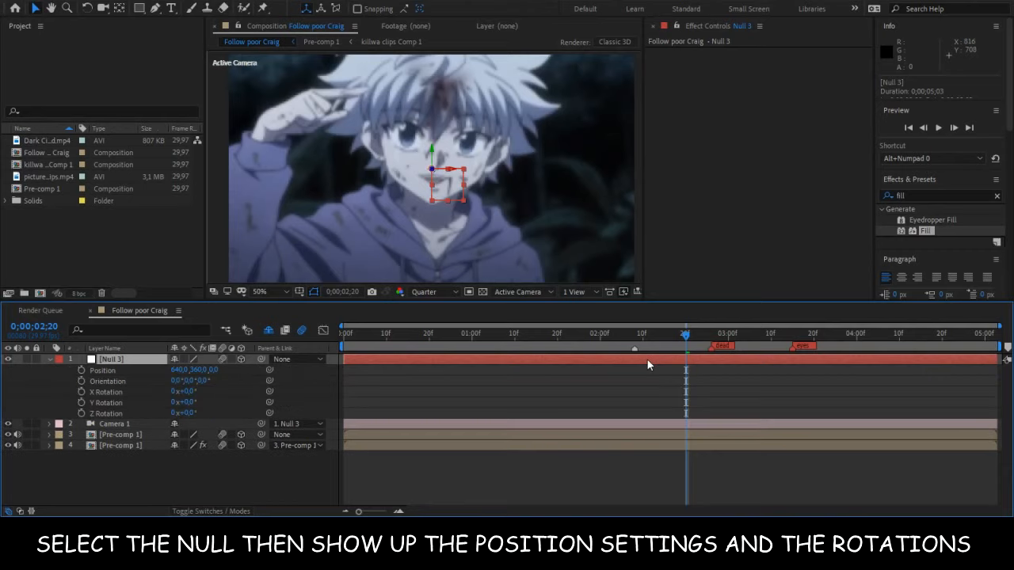
{"action": "left_click", "coordinate": [82, 371]}
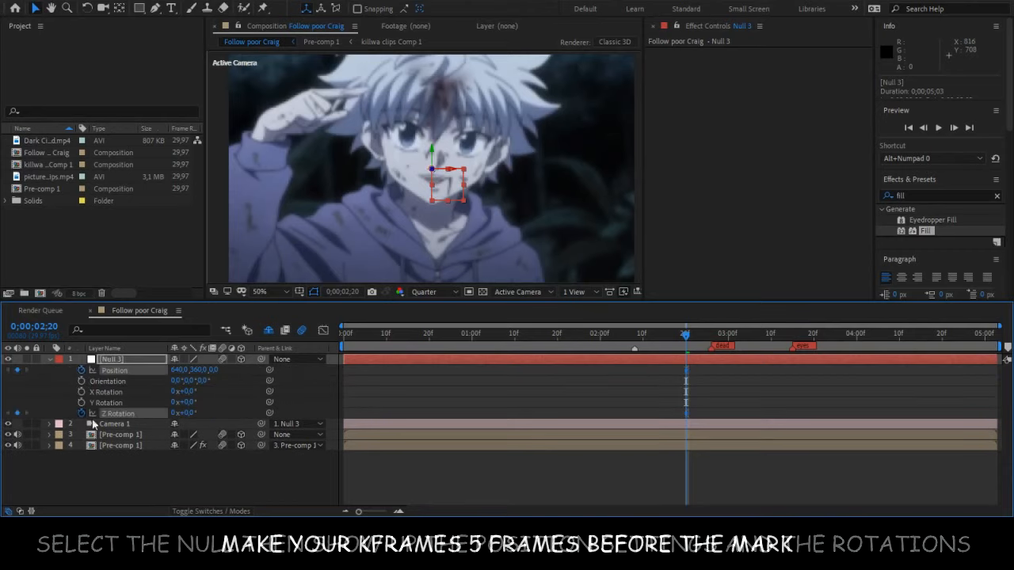
{"action": "left_click", "coordinate": [81, 413]}
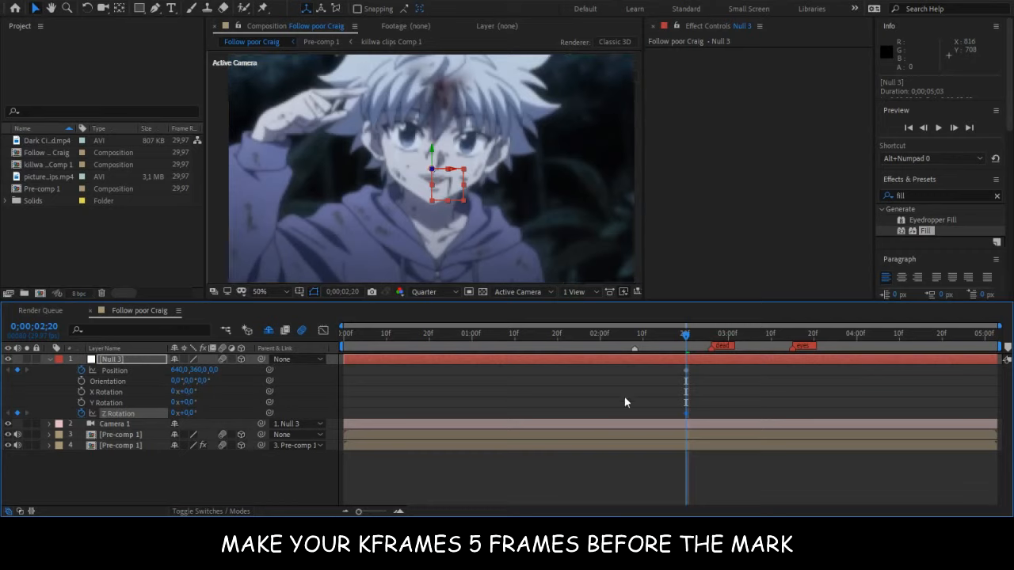
Show only the null's keyframed properties and shift both keyframes to 0;00;02;21, five frames before the first text marker.
{"action": "key", "text": "u"}
{"action": "mouse_move", "coordinate": [701, 335]}
{"action": "left_mouse_down"}
{"action": "mouse_move", "coordinate": [713, 335]}
{"action": "mouse_move", "coordinate": [704, 338]}
{"action": "left_mouse_up"}
{"action": "key", "text": "Page_Up"}
{"action": "key", "text": "Page_Up"}
{"action": "key", "text": "Page_Up"}
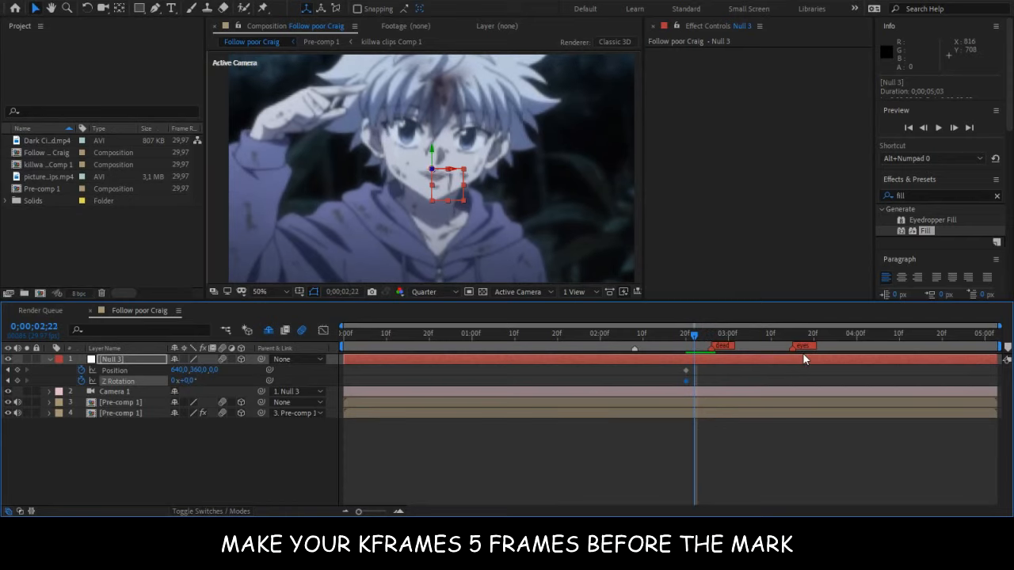
{"action": "left_click_drag", "start_coordinate": [694, 368], "coordinate": [690, 382]}
{"action": "left_click", "coordinate": [707, 378]}
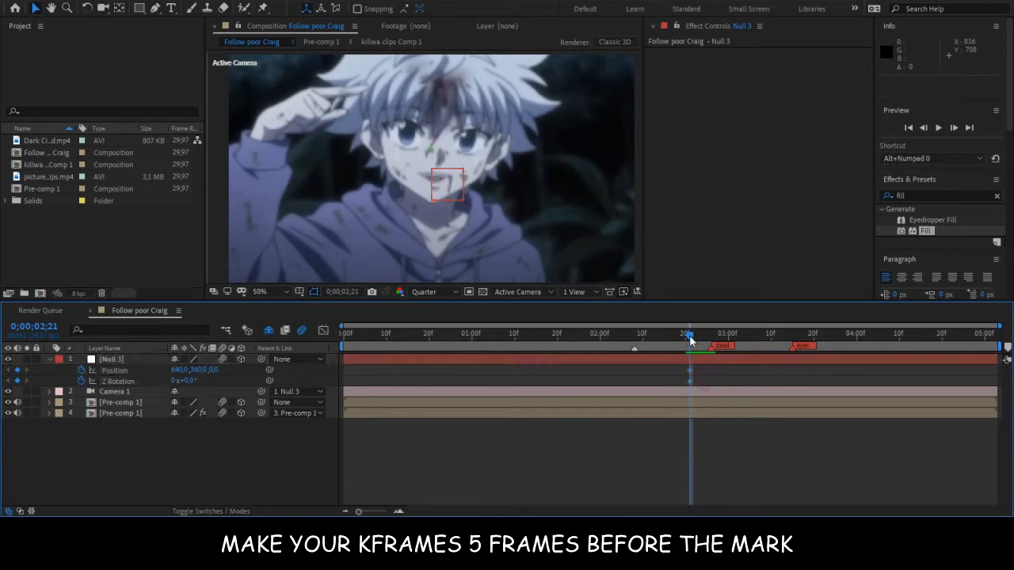
Zoom out at 0;00;03;14, just before the second text marker, by keyframing the null's Position Z at about -4488.
{"action": "left_click_drag", "start_coordinate": [690, 338], "coordinate": [785, 350]}
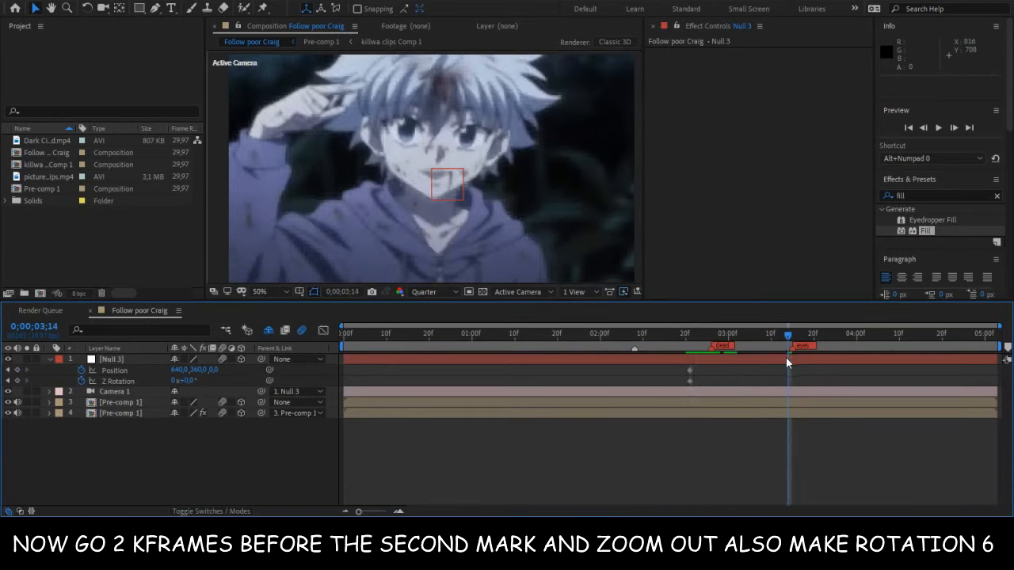
{"action": "left_click", "coordinate": [786, 358]}
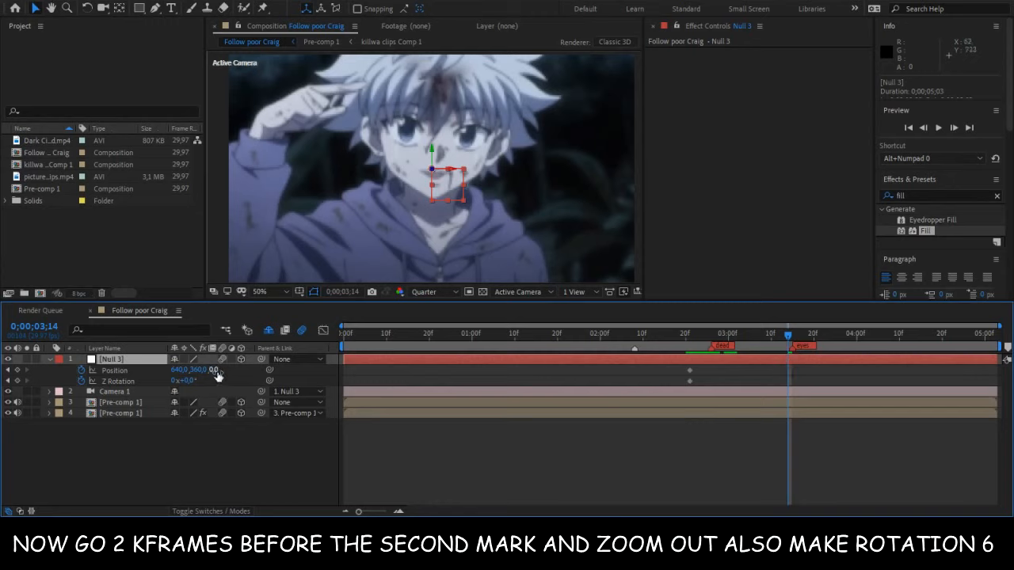
{"action": "left_click_drag", "start_coordinate": [204, 370], "coordinate": [175, 370]}
{"action": "left_click_drag", "start_coordinate": [2, 371], "coordinate": [0, 372]}
{"action": "left_click_drag", "start_coordinate": [225, 372], "coordinate": [182, 373]}
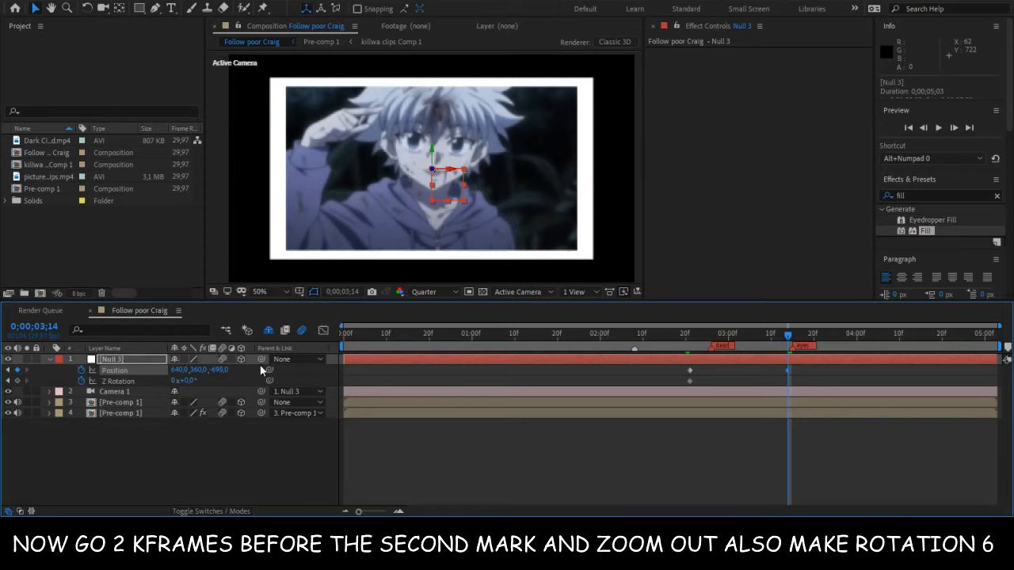
{"action": "mouse_move", "coordinate": [222, 370]}
{"action": "left_mouse_down"}
{"action": "mouse_move", "coordinate": [202, 370]}
{"action": "mouse_move", "coordinate": [242, 378]}
{"action": "mouse_move", "coordinate": [230, 372]}
{"action": "left_mouse_up"}
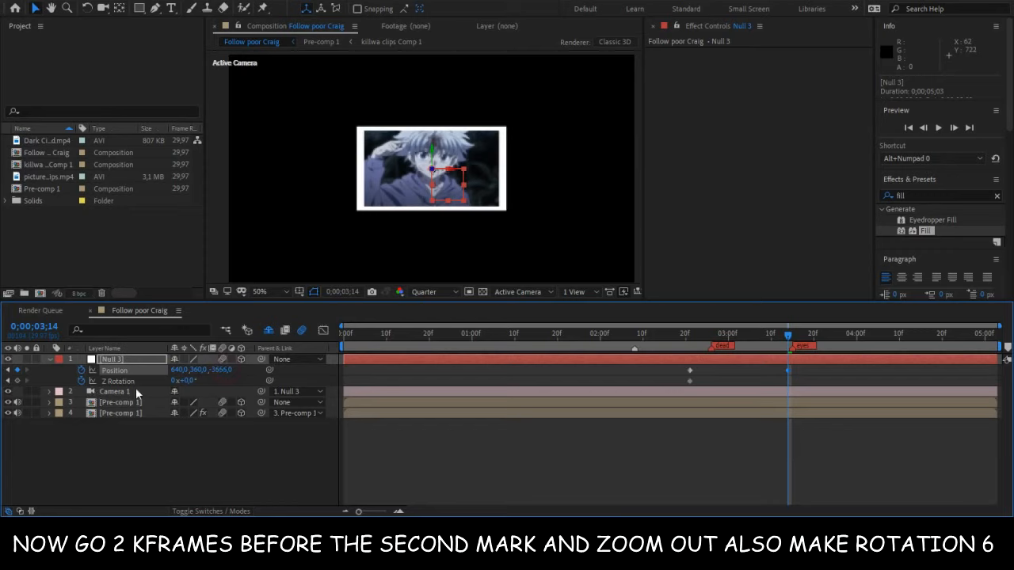
{"action": "left_click_drag", "start_coordinate": [228, 372], "coordinate": [119, 371]}
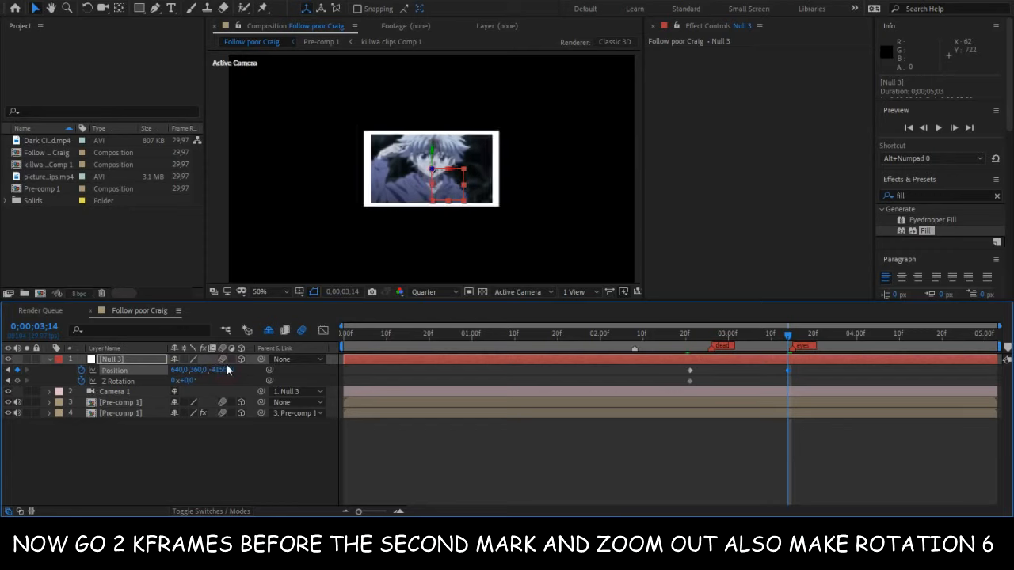
{"action": "left_click_drag", "start_coordinate": [226, 370], "coordinate": [122, 377]}
{"action": "left_click_drag", "start_coordinate": [223, 370], "coordinate": [213, 372]}
Set the null's Z Rotation to 6° at 0;00;03;14.
{"action": "left_click", "coordinate": [190, 381]}
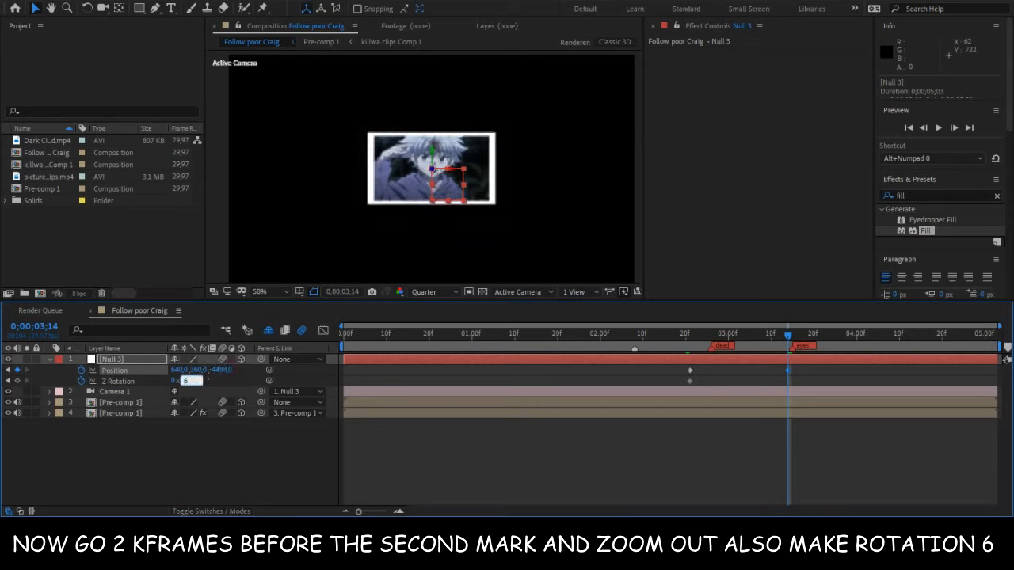
{"action": "type", "text": "6"}
{"action": "key", "text": "Return"}
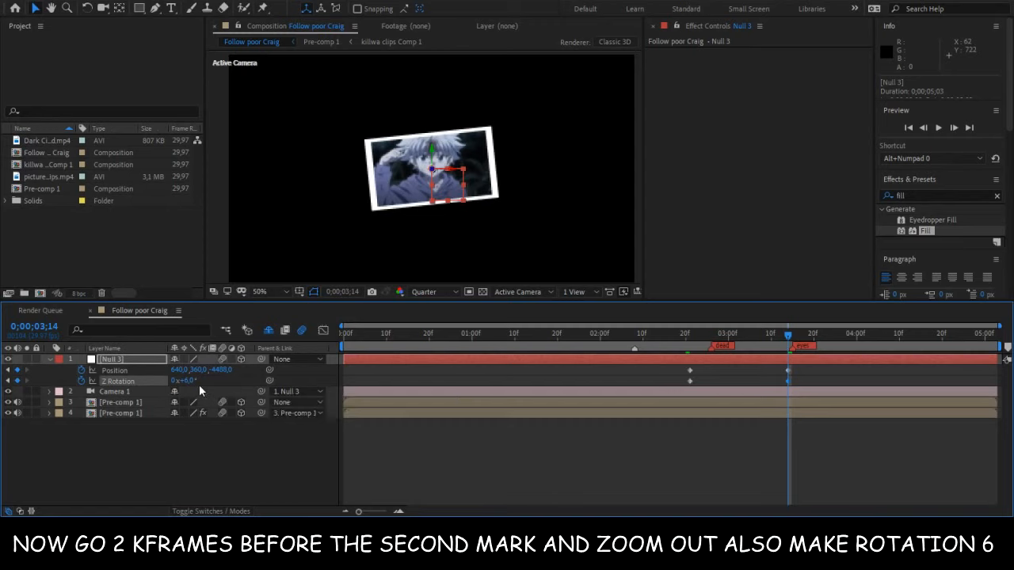
Apply Easy Ease to all of the null's Position and Z Rotation keyframes and show their speed graph in the Graph Editor.
{"action": "left_click_drag", "start_coordinate": [800, 368], "coordinate": [662, 381]}
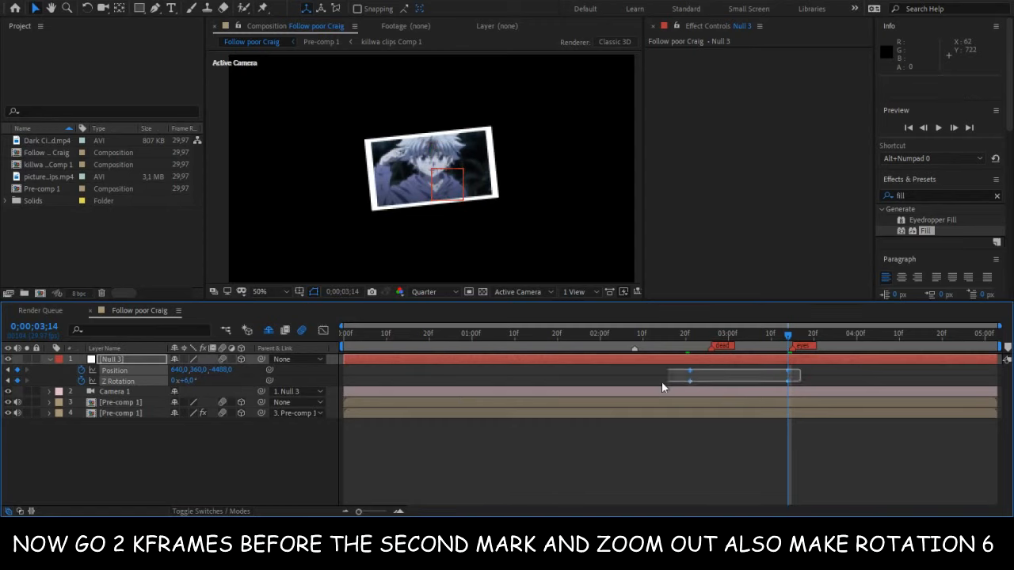
{"action": "key", "text": "F9"}
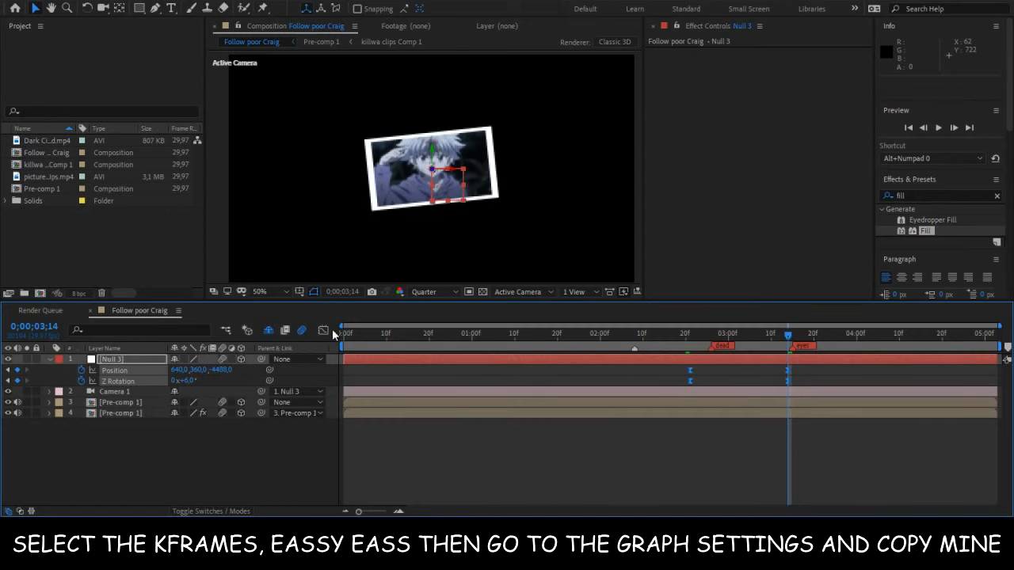
{"action": "left_click", "coordinate": [323, 330]}
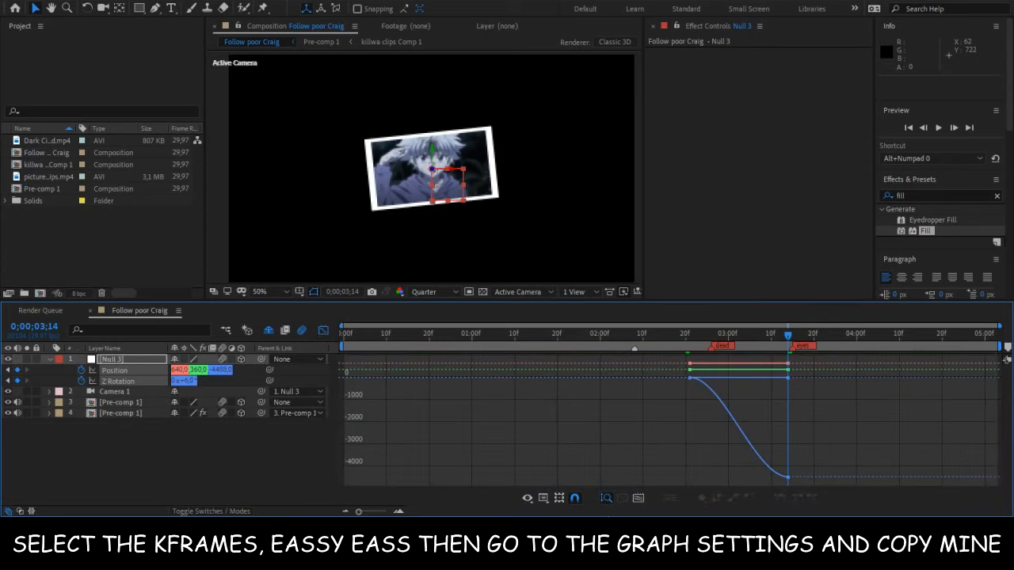
{"action": "left_click", "coordinate": [547, 497]}
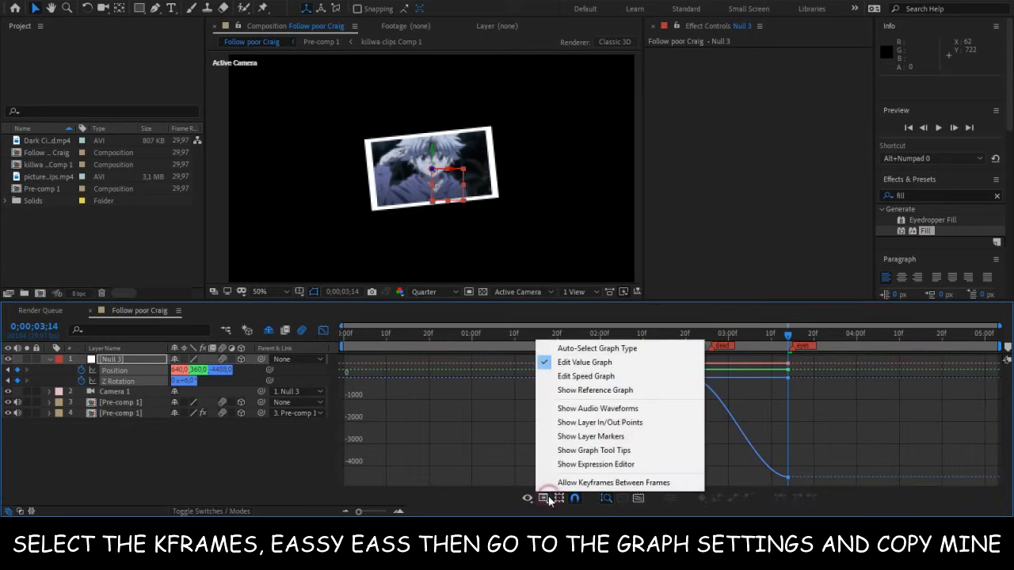
{"action": "left_click", "coordinate": [574, 377]}
{"action": "left_click_drag", "start_coordinate": [817, 435], "coordinate": [636, 488]}
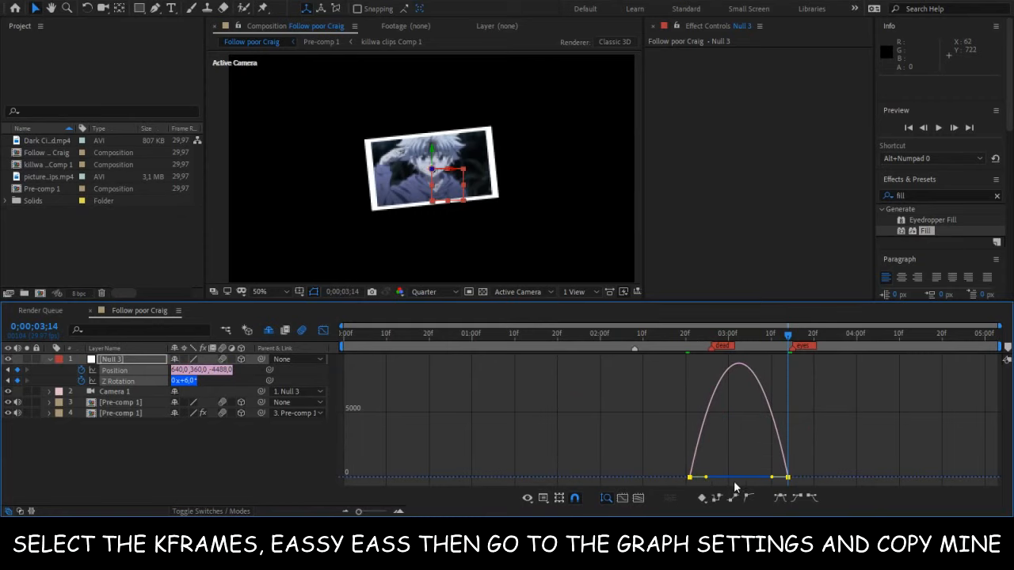
Reshape the null's speed curve to peak sharply just after the first keyframes and ease out slowly, then scrub the motion and leave the Graph Editor.
{"action": "left_click", "coordinate": [712, 337]}
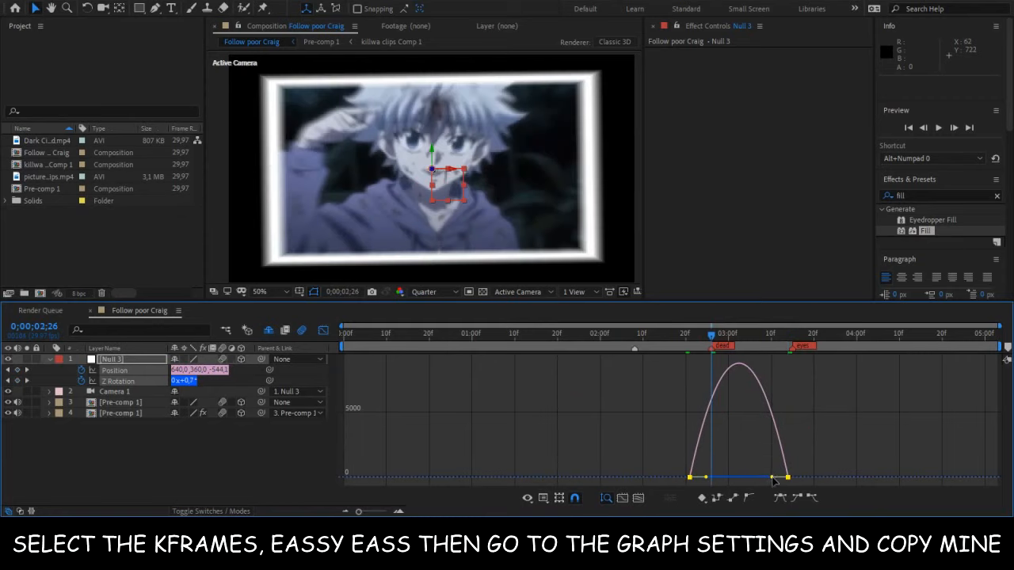
{"action": "left_click_drag", "start_coordinate": [771, 479], "coordinate": [733, 476]}
{"action": "left_click_drag", "start_coordinate": [657, 444], "coordinate": [697, 479]}
{"action": "mouse_move", "coordinate": [687, 335]}
{"action": "left_mouse_down"}
{"action": "mouse_move", "coordinate": [705, 352]}
{"action": "mouse_move", "coordinate": [678, 346]}
{"action": "left_mouse_up"}
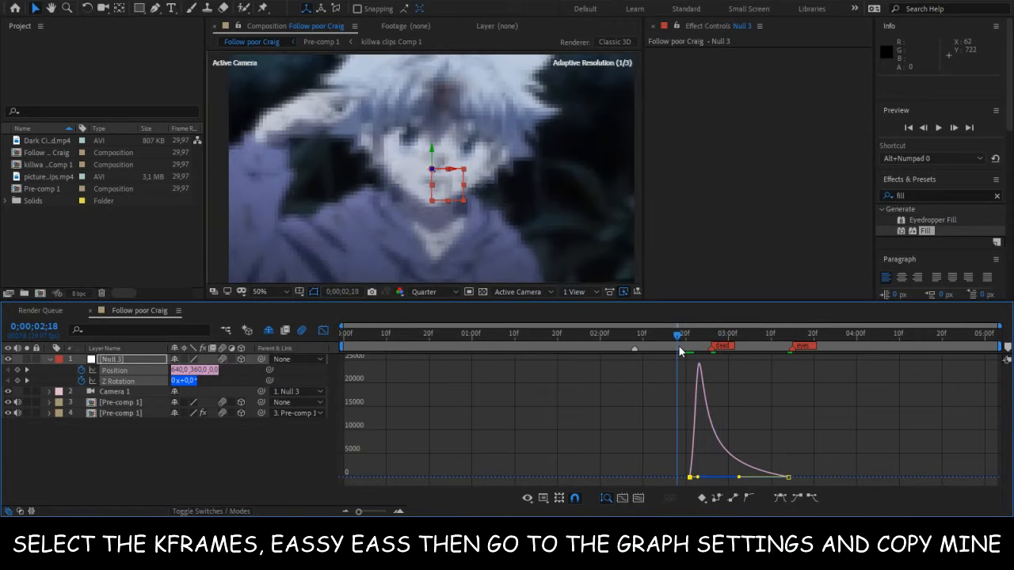
{"action": "left_click_drag", "start_coordinate": [688, 341], "coordinate": [720, 348]}
{"action": "left_click", "coordinate": [617, 417]}
{"action": "left_click", "coordinate": [323, 330]}
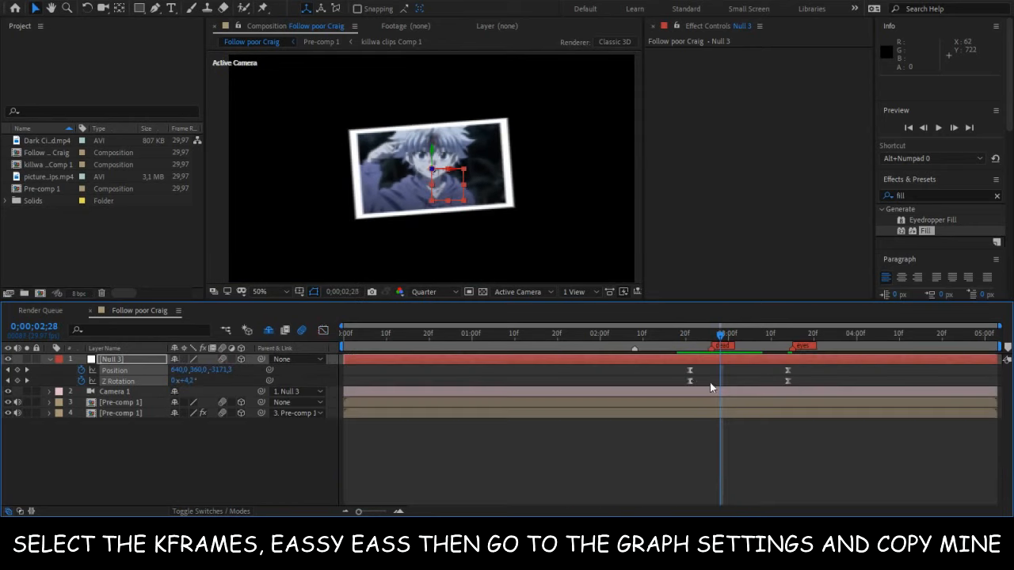
Deselect the null's keyframes and collapse its properties.
{"action": "left_click", "coordinate": [720, 464]}
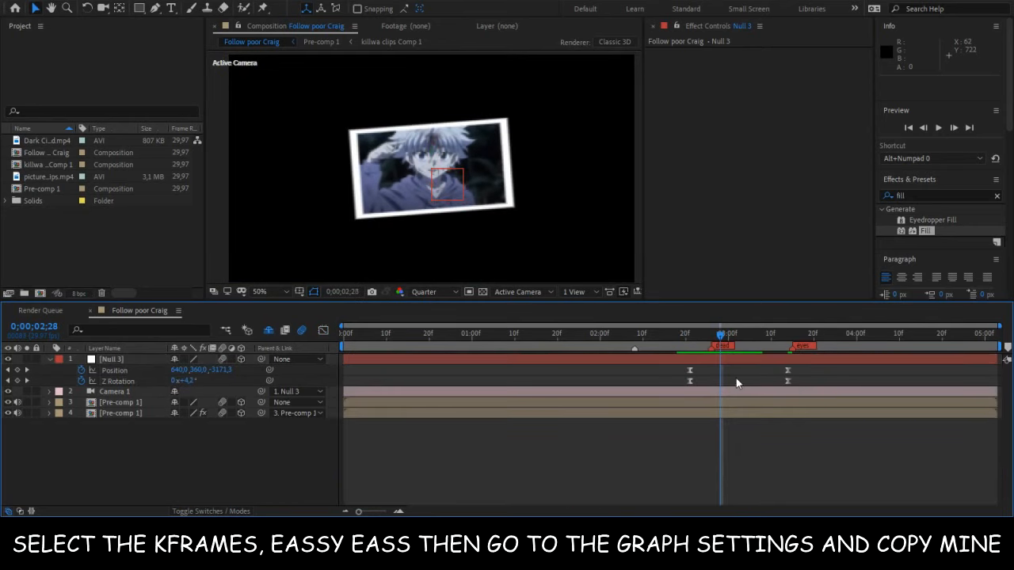
{"action": "left_click_drag", "start_coordinate": [722, 336], "coordinate": [731, 336]}
{"action": "key", "text": "u"}
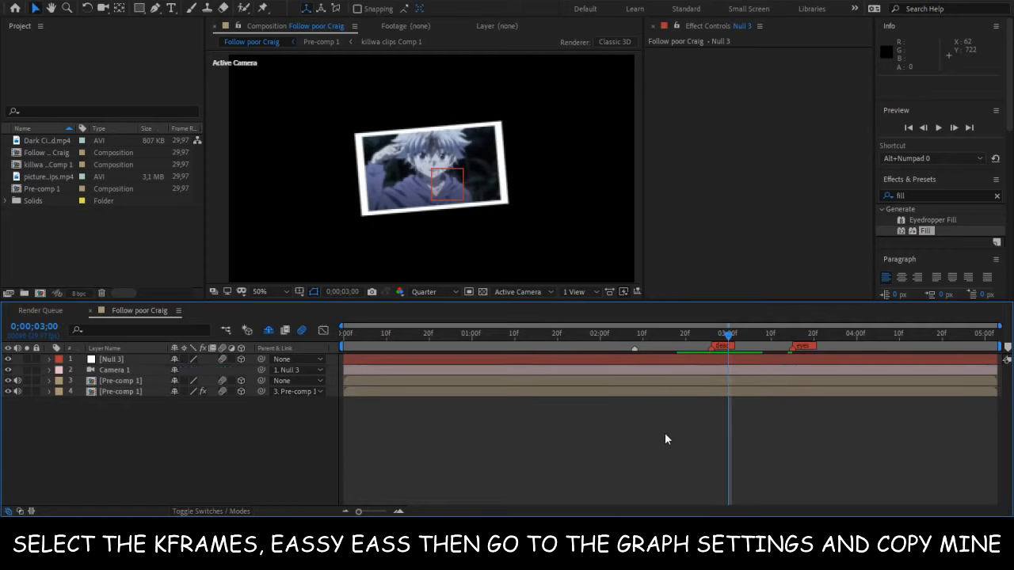
Go to 0;00;02;25 and show the Position and rotation properties of the upper Pre-comp 1 layer.
{"action": "left_click_drag", "start_coordinate": [729, 342], "coordinate": [711, 363]}
{"action": "left_click", "coordinate": [716, 380]}
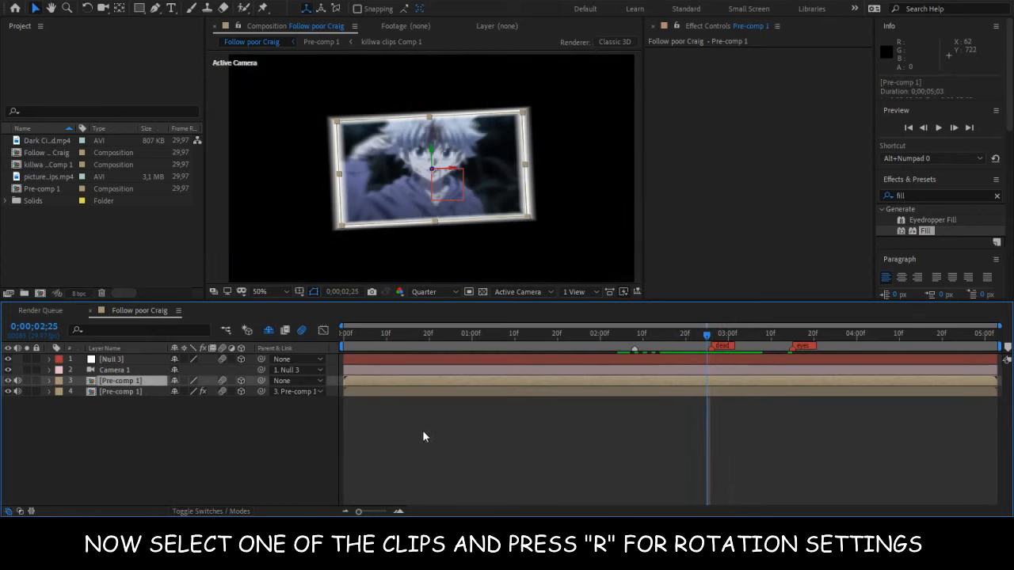
{"action": "key", "text": "p"}
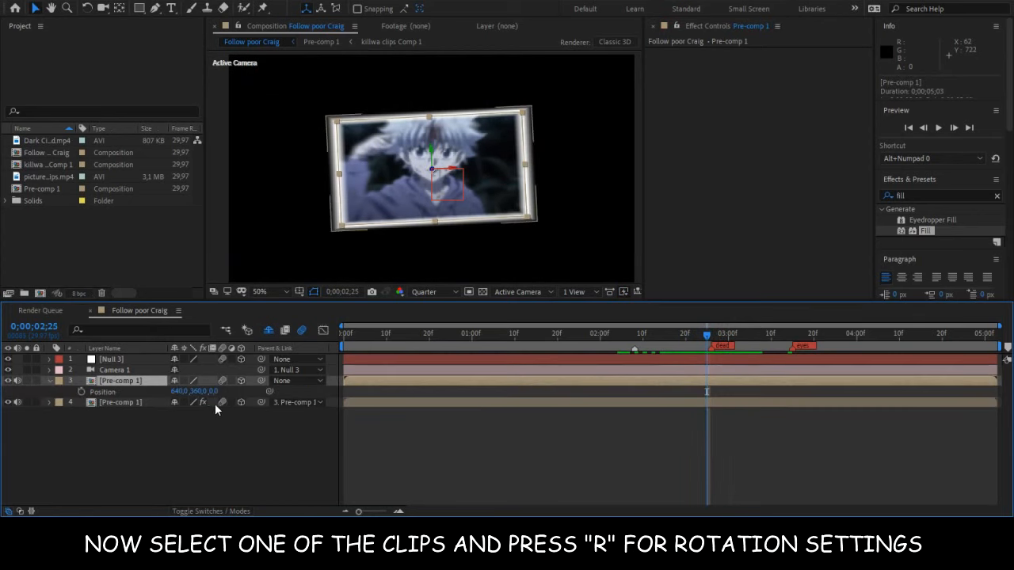
{"action": "key", "text": "shift+r"}
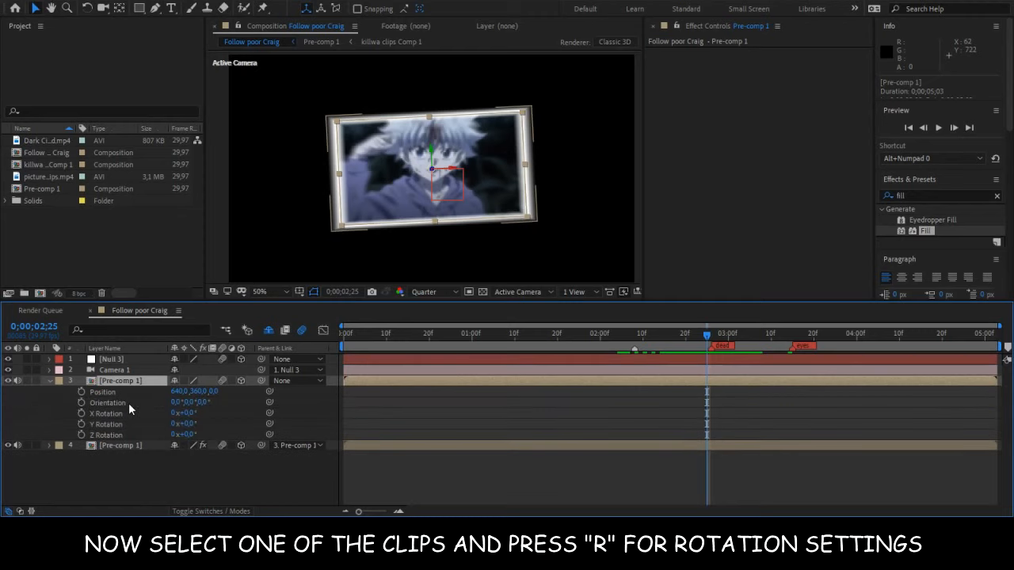
{"action": "left_click_drag", "start_coordinate": [190, 425], "coordinate": [142, 420]}
{"action": "right_click", "coordinate": [139, 417]}
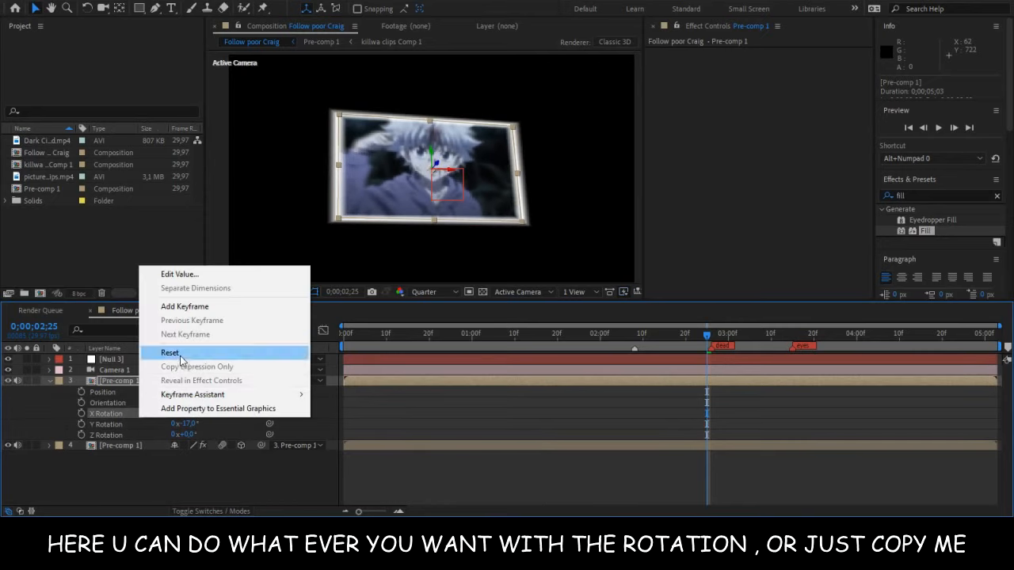
{"action": "left_click", "coordinate": [156, 352]}
{"action": "right_click", "coordinate": [132, 425]}
{"action": "left_click", "coordinate": [188, 357]}
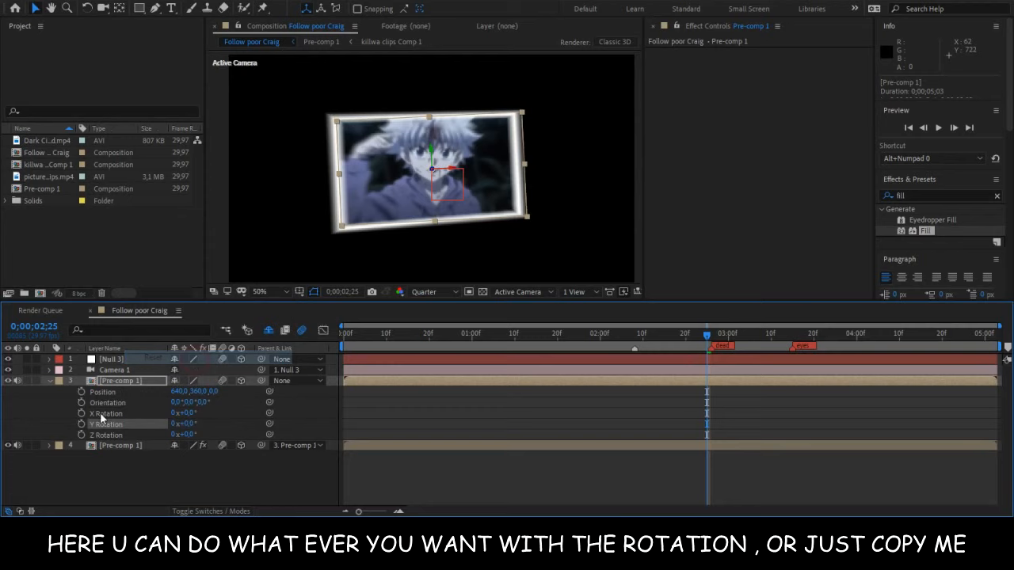
Add X Rotation and Y Rotation keyframes at 0° to the upper Pre-comp 1 and shift them to 0;00;02;22.
{"action": "left_click", "coordinate": [81, 413]}
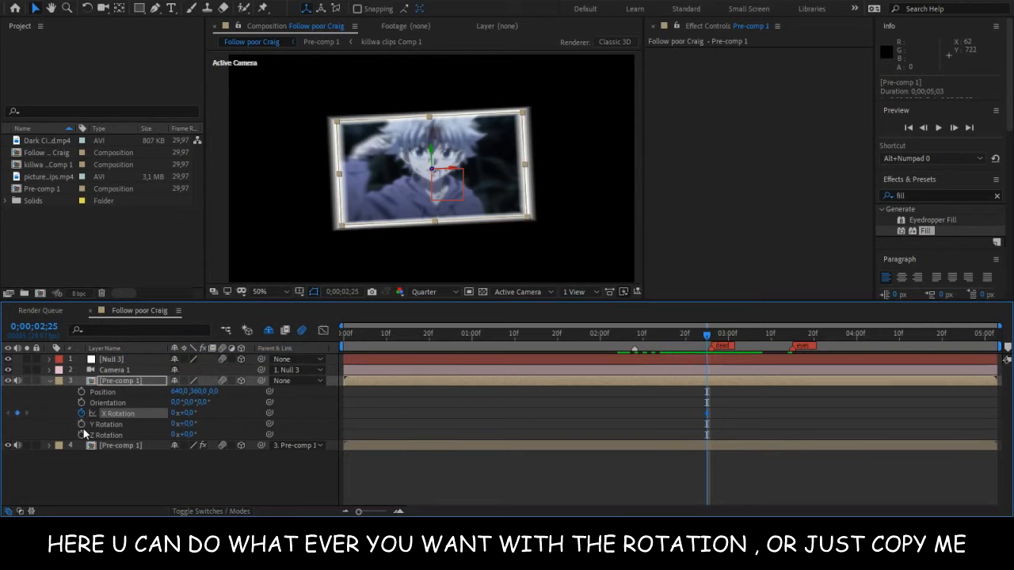
{"action": "left_click", "coordinate": [81, 424]}
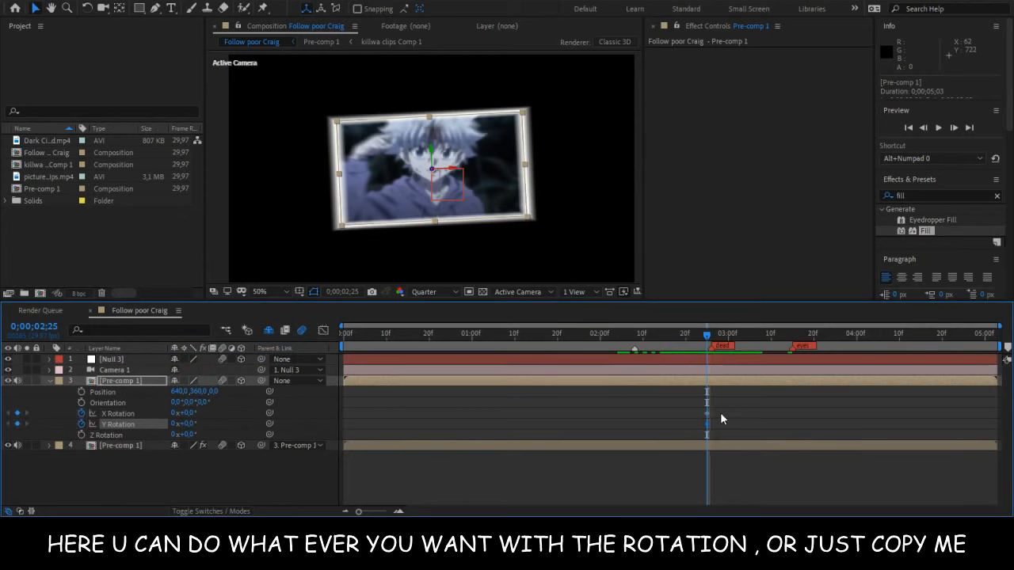
{"action": "scroll", "coordinate": [720, 413], "scroll_direction": "up", "scroll_amount": 1}
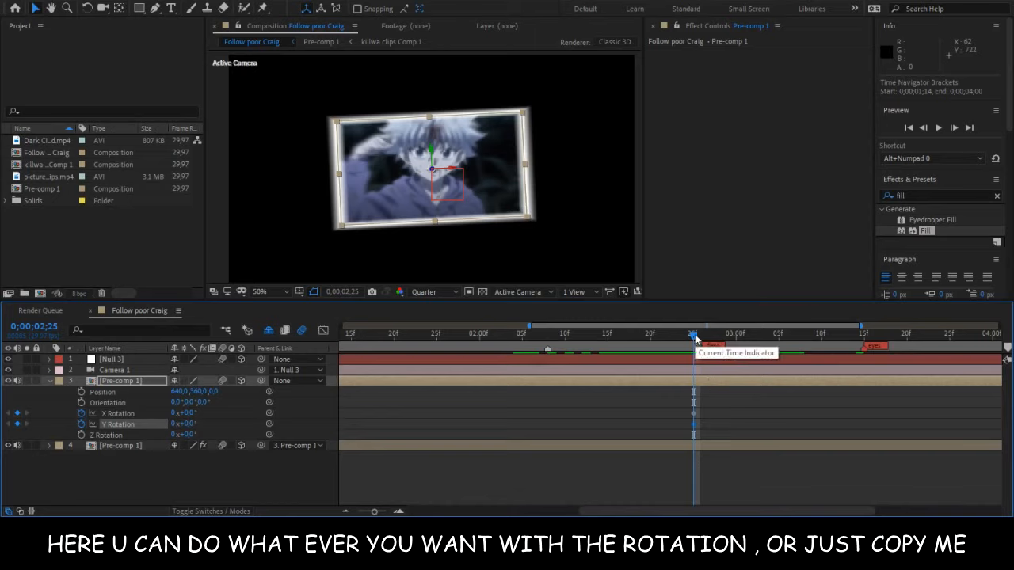
{"action": "left_click_drag", "start_coordinate": [696, 335], "coordinate": [685, 341]}
{"action": "left_click_drag", "start_coordinate": [705, 410], "coordinate": [676, 424]}
{"action": "left_click_drag", "start_coordinate": [684, 329], "coordinate": [674, 336]}
{"action": "left_click_drag", "start_coordinate": [690, 400], "coordinate": [669, 428]}
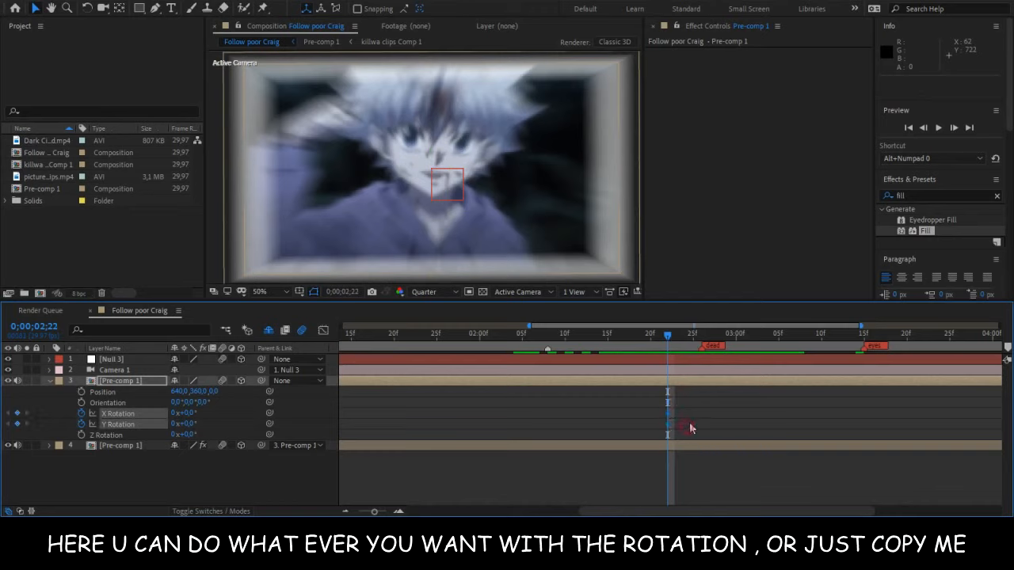
{"action": "left_click", "coordinate": [691, 427]}
At 0;00;03;14, set the upper Pre-comp 1's X Rotation to -26° and Y Rotation to 23°.
{"action": "left_click_drag", "start_coordinate": [670, 339], "coordinate": [770, 344]}
{"action": "left_click_drag", "start_coordinate": [826, 359], "coordinate": [857, 364]}
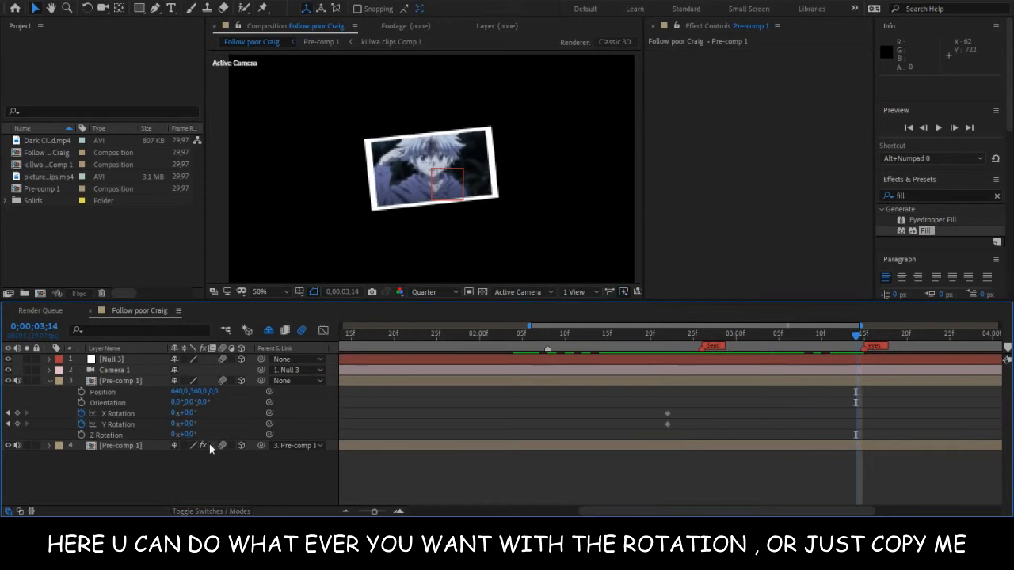
{"action": "left_click_drag", "start_coordinate": [184, 412], "coordinate": [215, 430]}
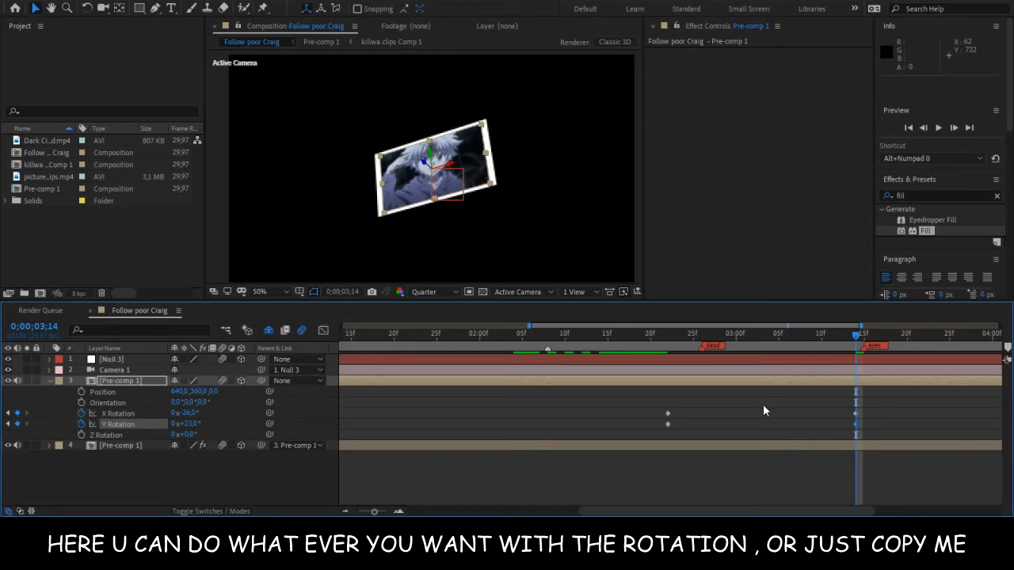
Apply Easy Ease to all of the layer's X and Y Rotation keyframes and show their speed graph in the Graph Editor.
{"action": "left_click_drag", "start_coordinate": [870, 409], "coordinate": [647, 428]}
{"action": "key", "text": "F9"}
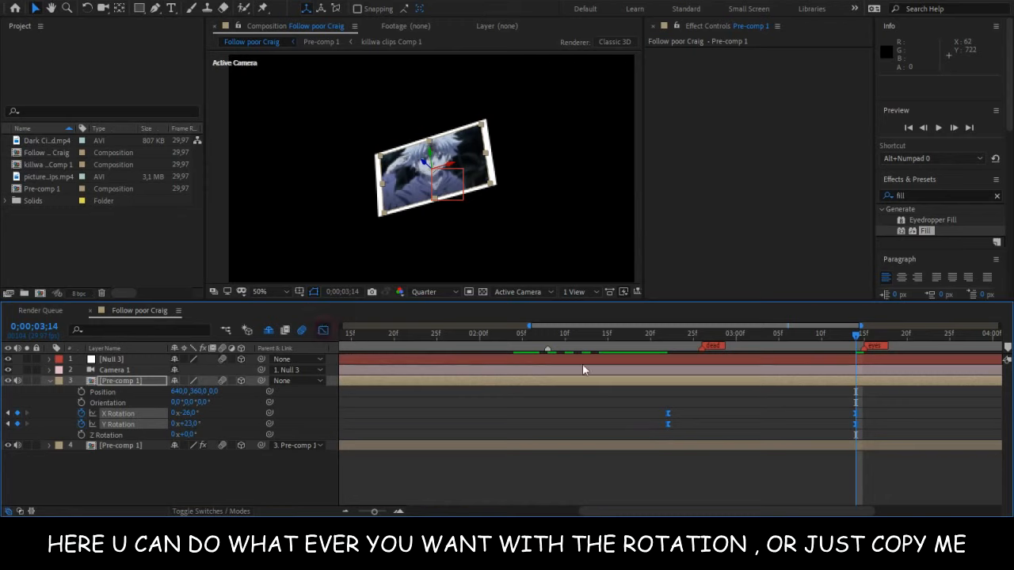
{"action": "key", "text": "shift+F3"}
Reshape both rotation speed curves to peak sharply at the first keyframes and ease out slowly, then scrub through the motion.
{"action": "left_click_drag", "start_coordinate": [904, 387], "coordinate": [630, 440]}
{"action": "left_click_drag", "start_coordinate": [826, 417], "coordinate": [761, 417]}
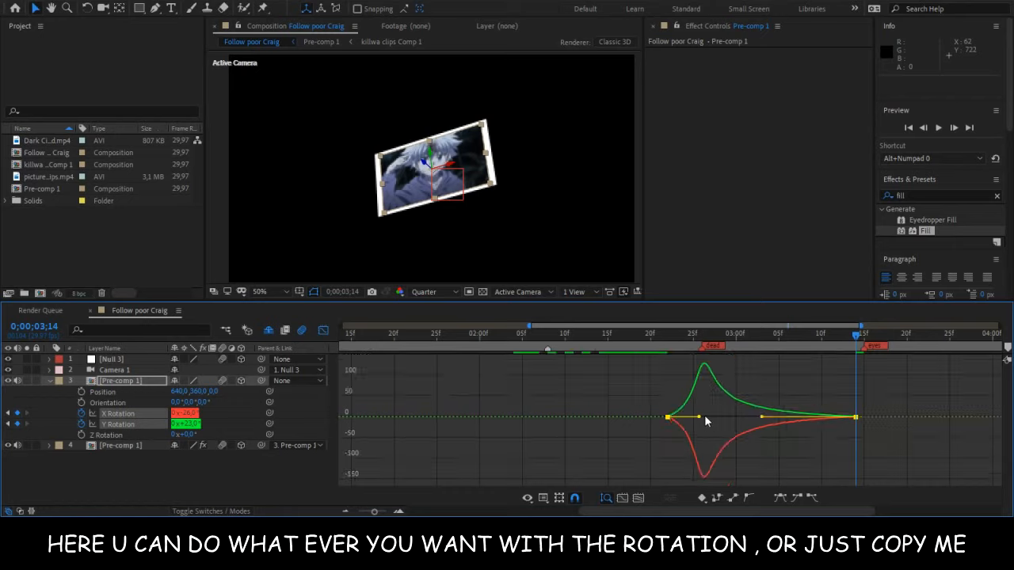
{"action": "left_click_drag", "start_coordinate": [699, 417], "coordinate": [660, 418]}
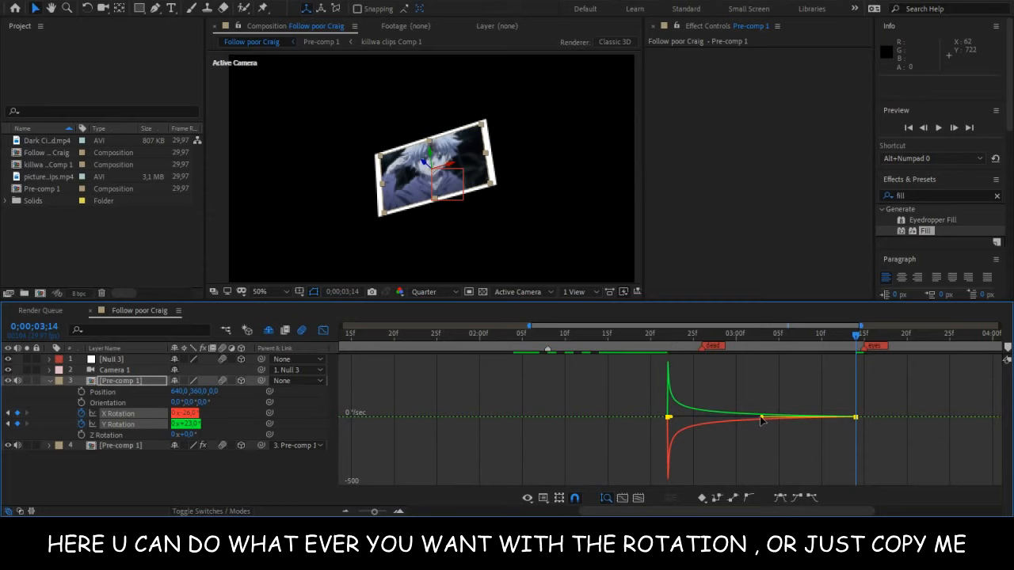
{"action": "left_click_drag", "start_coordinate": [762, 420], "coordinate": [785, 420]}
{"action": "left_click_drag", "start_coordinate": [674, 344], "coordinate": [823, 346]}
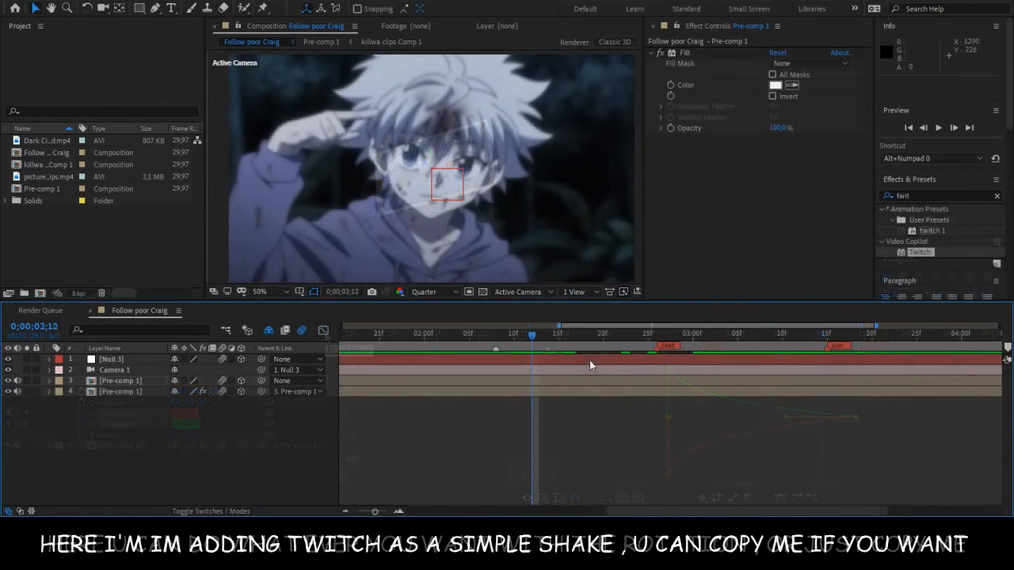
Add an adjustment layer above the null and cut away the part before 0;00;02;21.
{"action": "right_click", "coordinate": [574, 452]}
{"action": "mouse_move", "coordinate": [683, 310]}
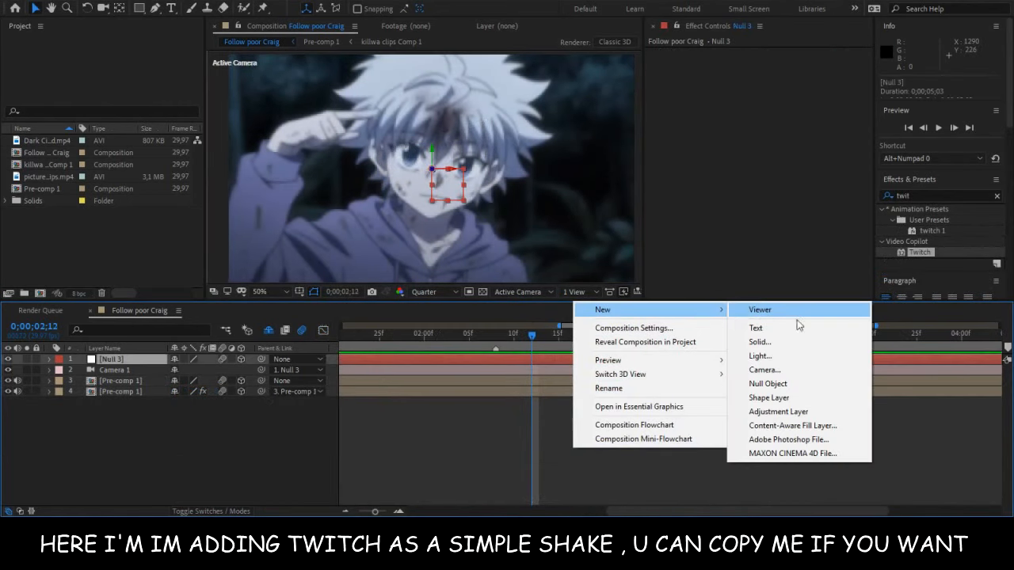
{"action": "left_click", "coordinate": [780, 411]}
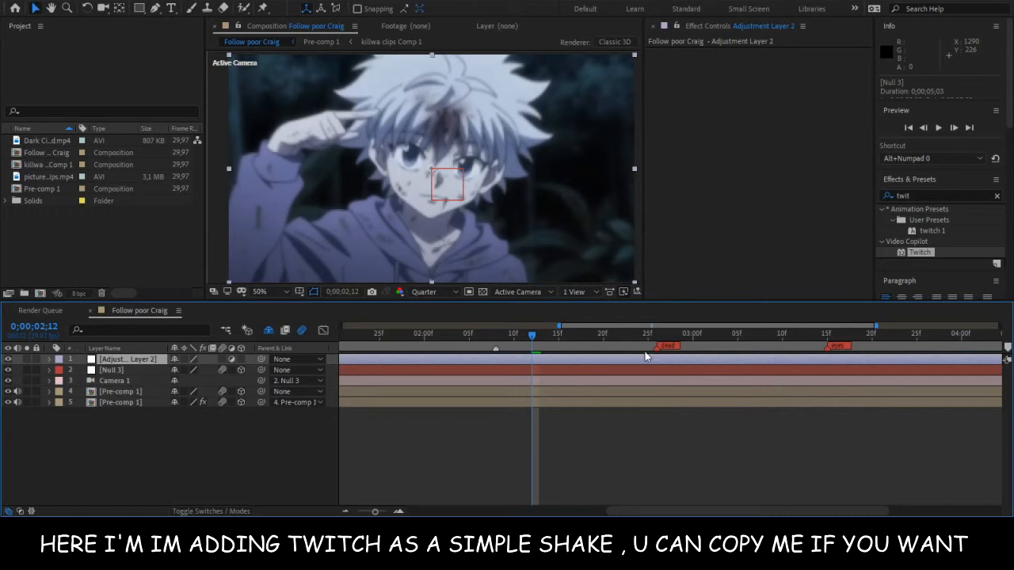
{"action": "left_click", "coordinate": [613, 338]}
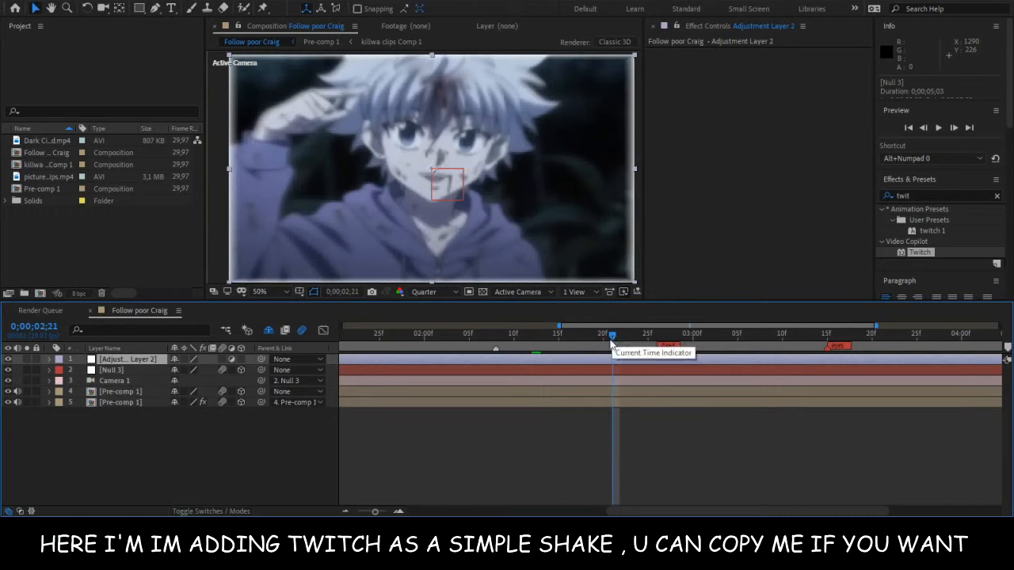
{"action": "key", "text": "ctrl+shift+d"}
{"action": "left_click", "coordinate": [586, 365]}
{"action": "key", "text": "Delete"}
Trim the adjustment layer's end to the "dead" marker and extend its start back to 0;00;02;20.
{"action": "left_click", "coordinate": [676, 330]}
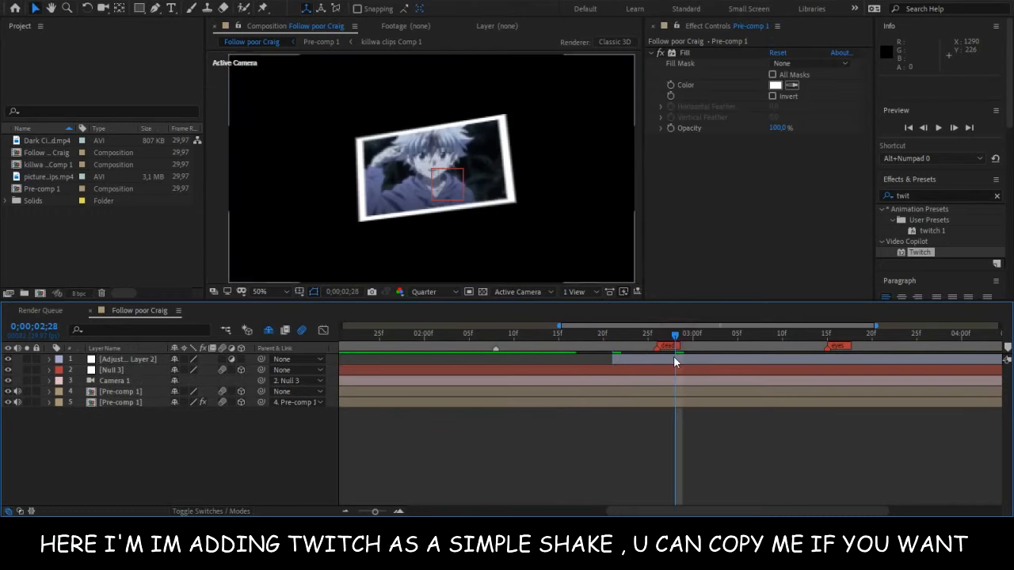
{"action": "left_click", "coordinate": [673, 358]}
{"action": "key", "text": "ctrl+shift+d"}
{"action": "key", "text": "Delete"}
{"action": "left_click_drag", "start_coordinate": [672, 360], "coordinate": [646, 359]}
{"action": "left_click", "coordinate": [619, 347]}
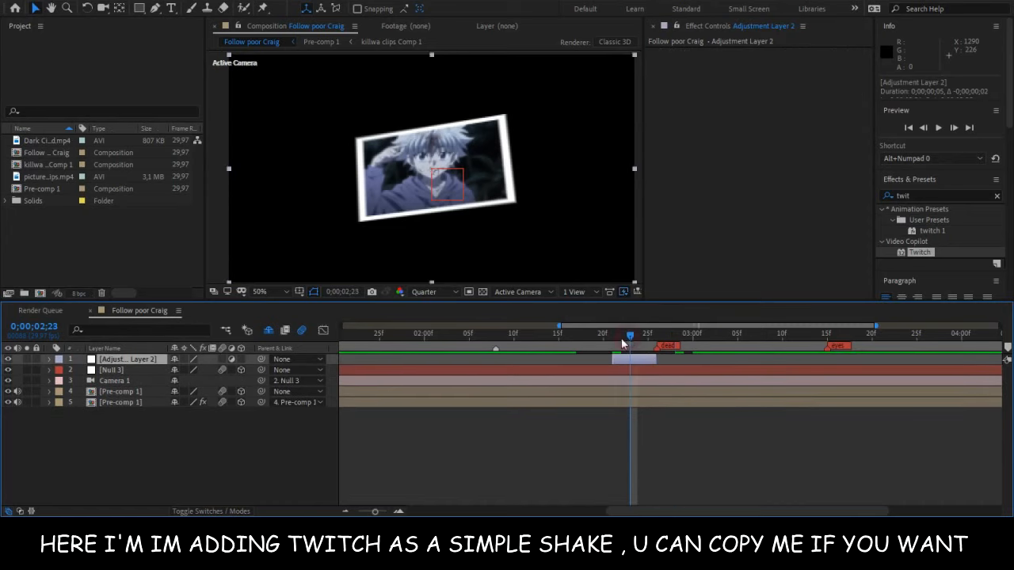
{"action": "key", "text": "Page_Up"}
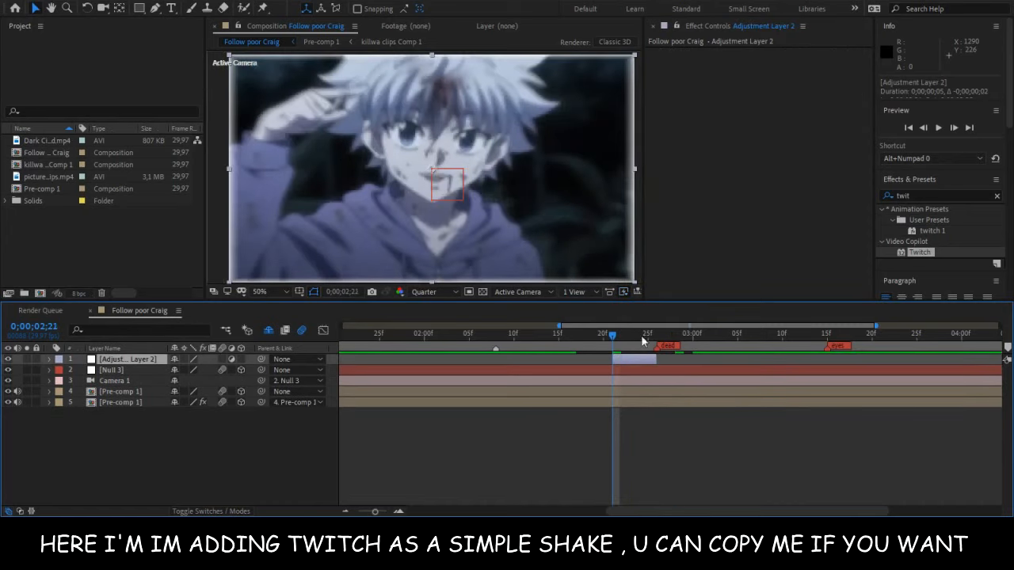
{"action": "left_click_drag", "start_coordinate": [608, 359], "coordinate": [605, 339]}
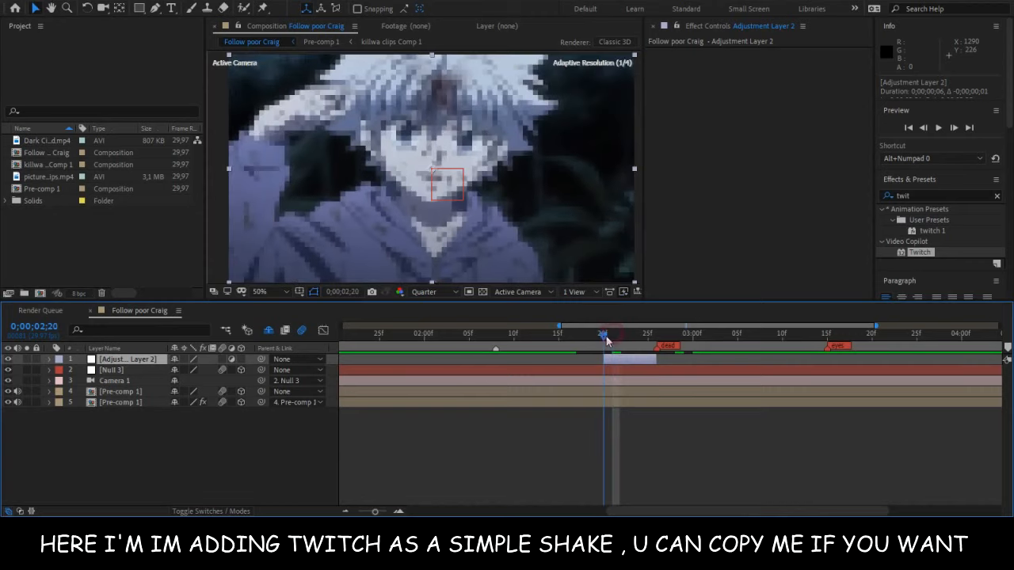
Apply the Twitch effect to the adjustment layer, enable Slide and set Slide Spread to 0.
{"action": "left_click_drag", "start_coordinate": [919, 252], "coordinate": [625, 361]}
{"action": "left_click", "coordinate": [663, 84]}
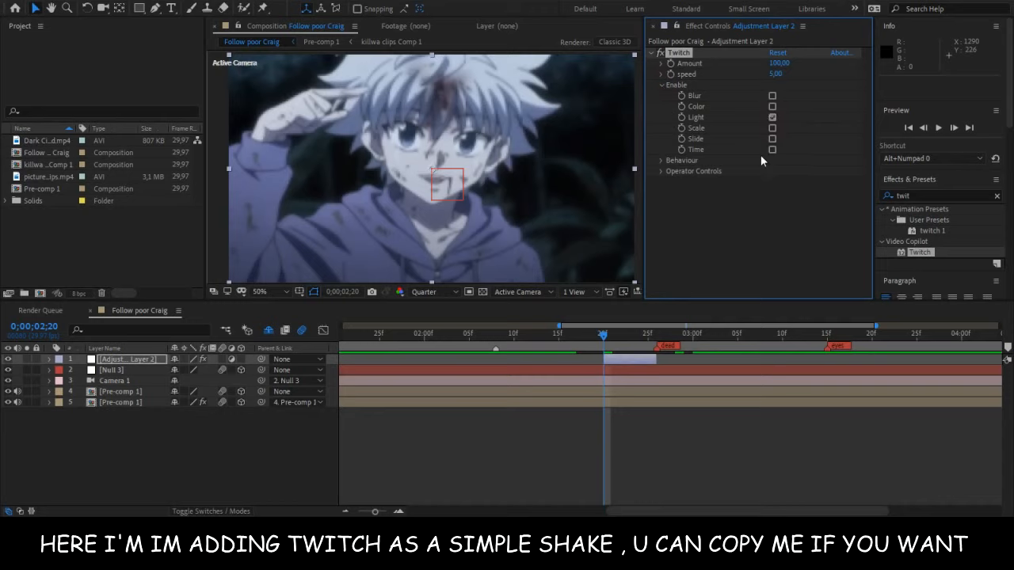
{"action": "left_click", "coordinate": [773, 139]}
{"action": "left_click", "coordinate": [662, 171]}
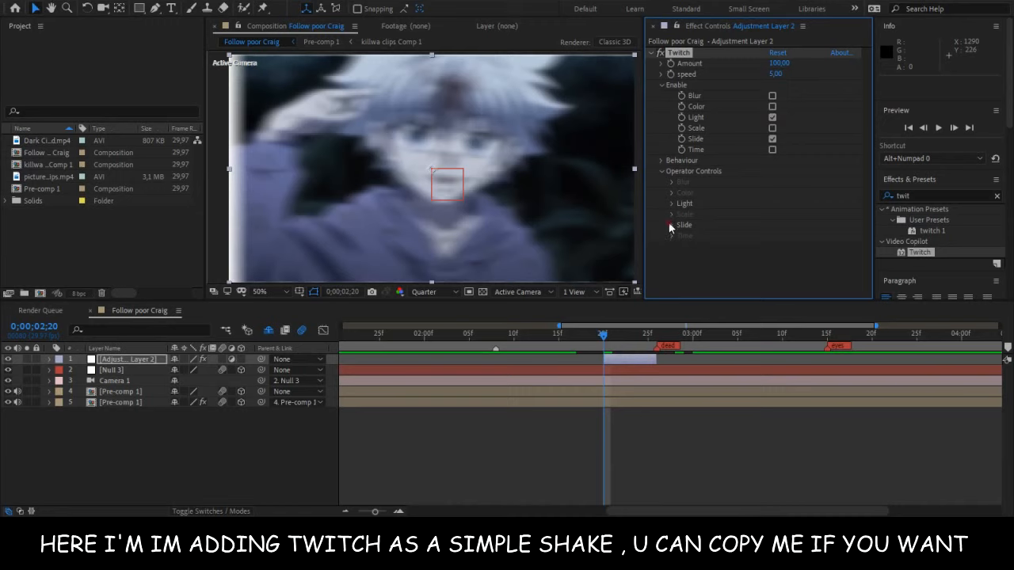
{"action": "left_click", "coordinate": [671, 225]}
{"action": "scroll", "coordinate": [668, 221], "scroll_direction": "down", "scroll_amount": 1}
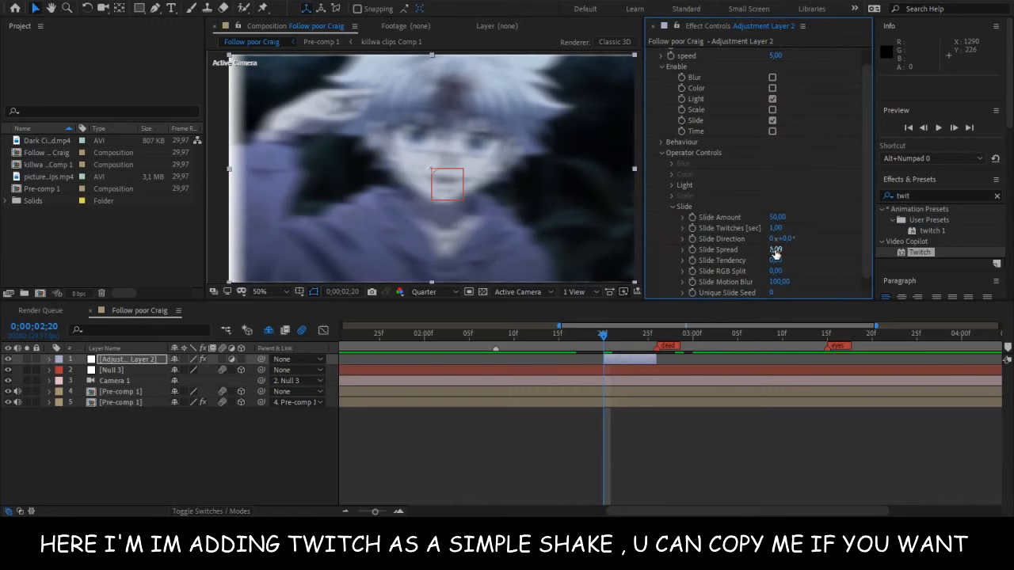
{"action": "left_click_drag", "start_coordinate": [776, 252], "coordinate": [547, 249]}
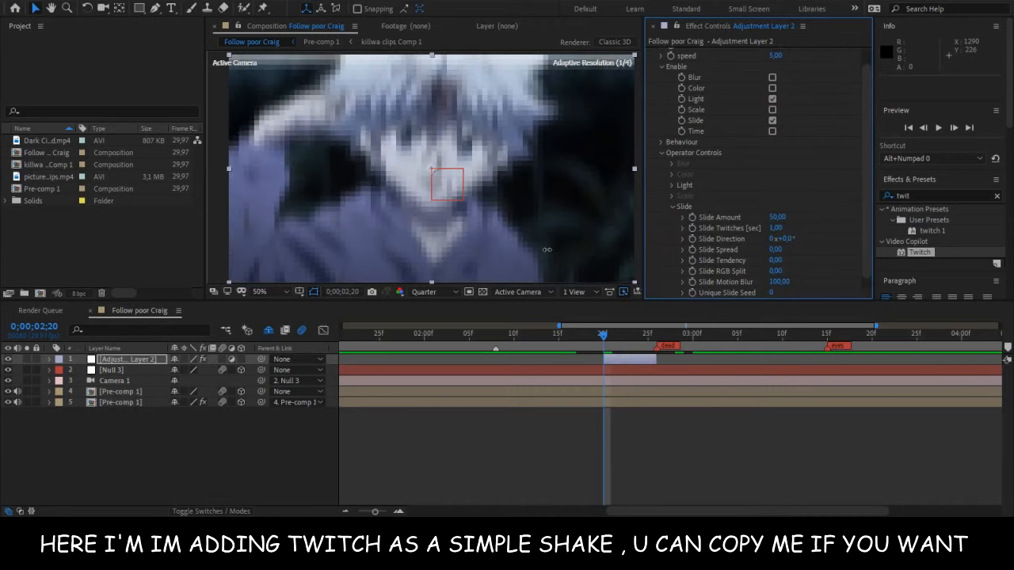
Collapse Twitch's option groups and set its speed to 30.
{"action": "left_click", "coordinate": [664, 153]}
{"action": "left_click", "coordinate": [664, 160]}
{"action": "left_click", "coordinate": [661, 86]}
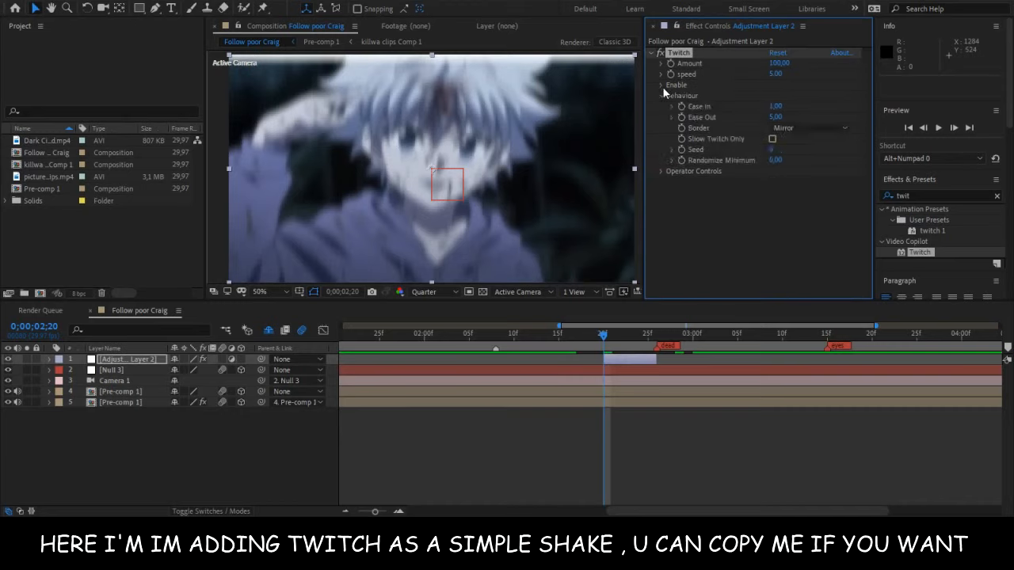
{"action": "left_click", "coordinate": [662, 96]}
{"action": "left_click", "coordinate": [775, 73]}
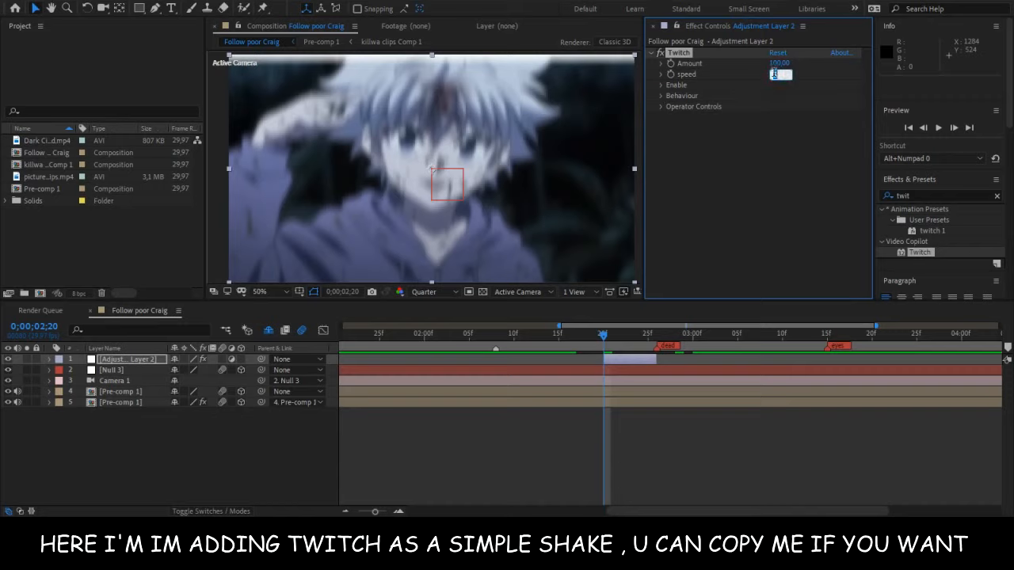
{"action": "type", "text": "30"}
{"action": "key", "text": "Return"}
Keyframe Twitch's Amount at 0 at 0;00;02;20 and reveal the keyframe on the adjustment layer.
{"action": "left_click", "coordinate": [784, 63]}
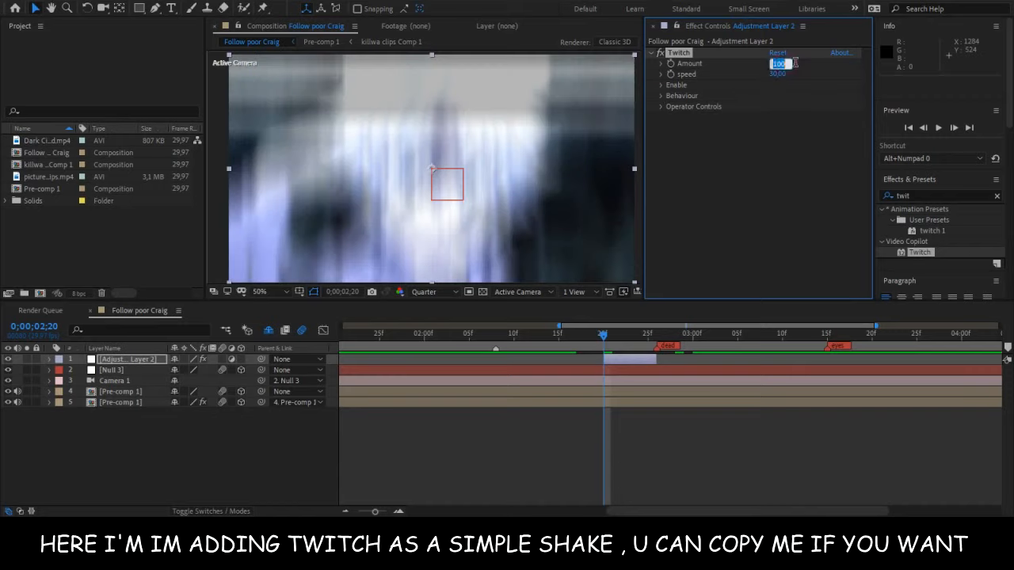
{"action": "type", "text": "0"}
{"action": "key", "text": "Return"}
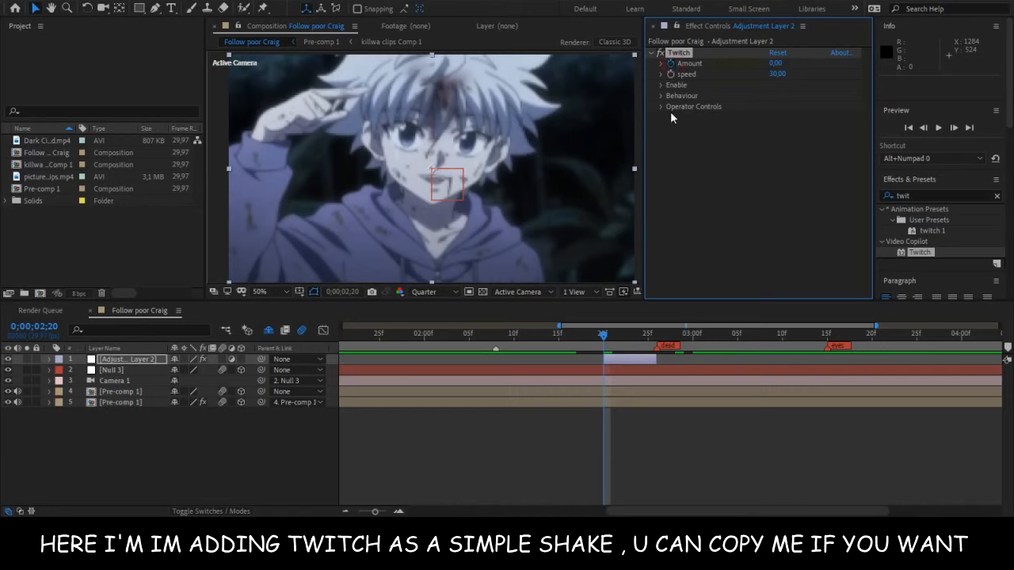
{"action": "key", "text": "u"}
Set Twitch's Amount to 50 at 0;00;02;23.
{"action": "left_click_drag", "start_coordinate": [605, 339], "coordinate": [630, 339]}
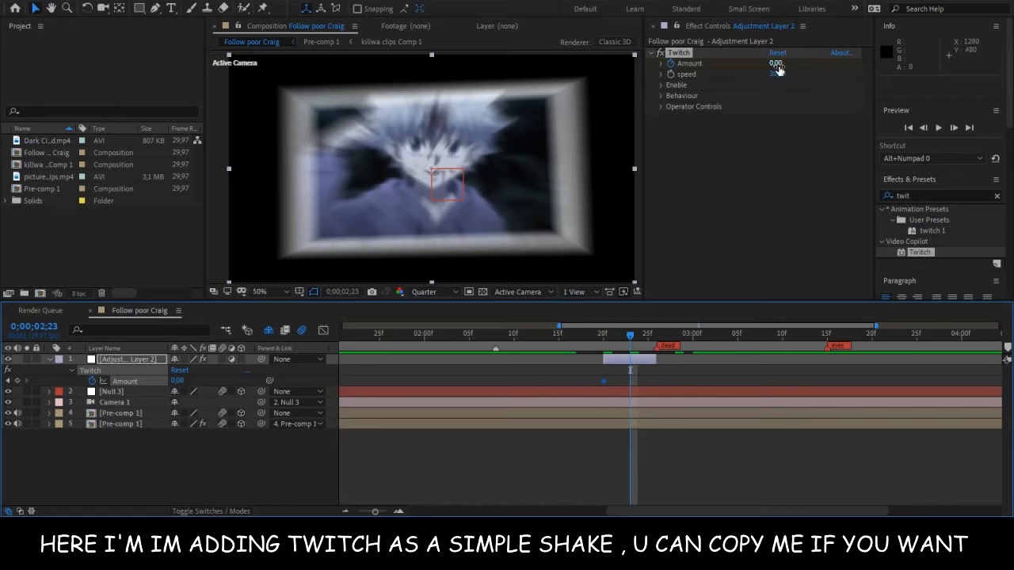
{"action": "left_click", "coordinate": [777, 64]}
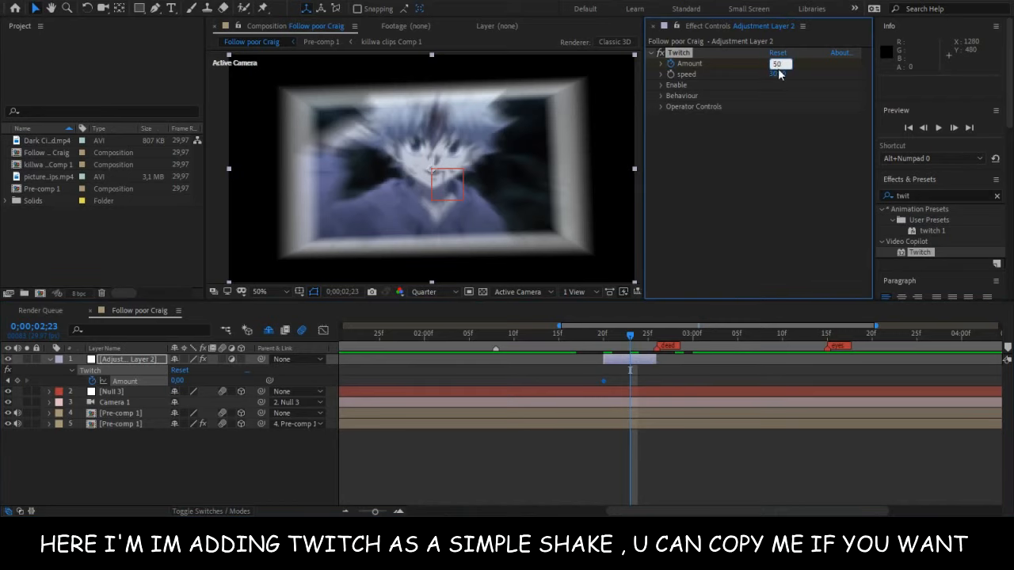
{"action": "type", "text": "50"}
{"action": "key", "text": "Return"}
Set Twitch's Amount to 0 at 0;00;02;26 and apply Easy Ease to all three Amount keyframes.
{"action": "left_click_drag", "start_coordinate": [631, 337], "coordinate": [656, 339]}
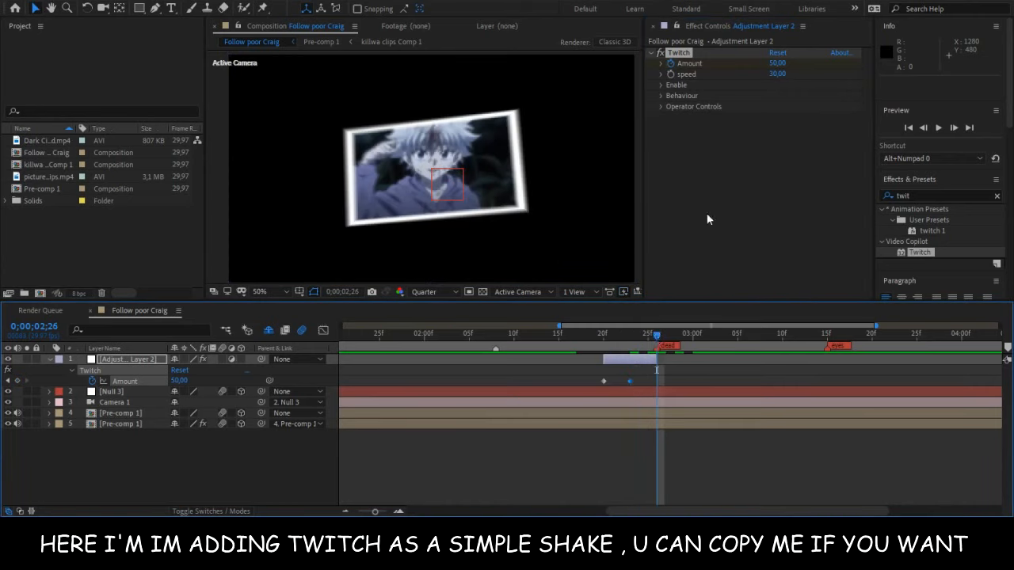
{"action": "left_click", "coordinate": [779, 63]}
{"action": "type", "text": "0"}
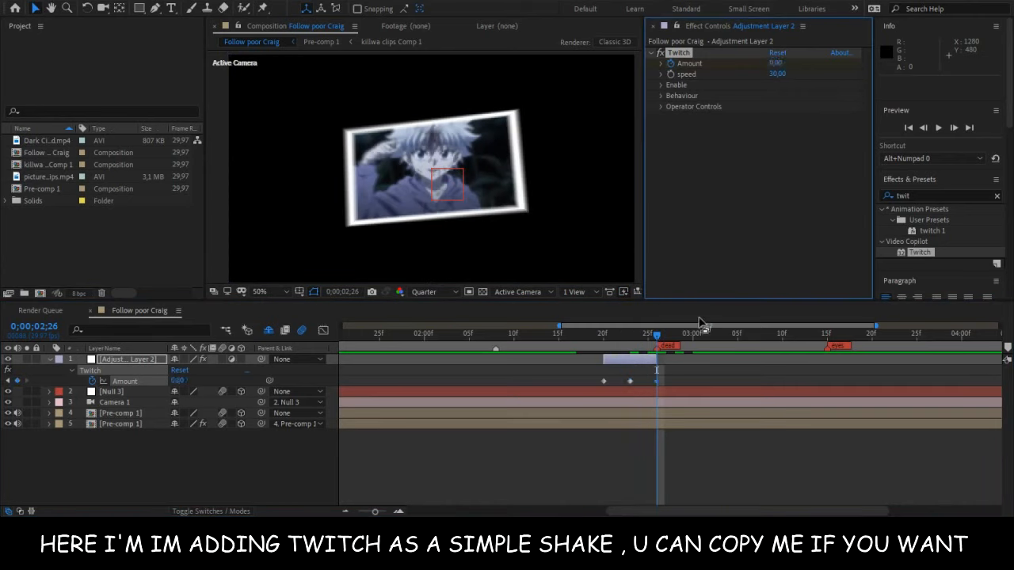
{"action": "left_click", "coordinate": [672, 375]}
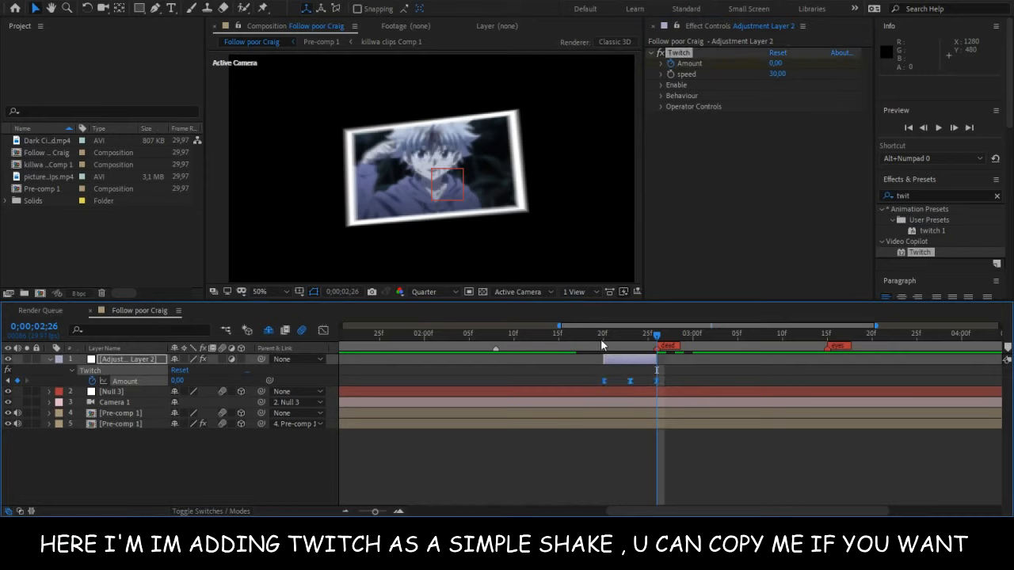
Preview the Twitch shake from 0;00;02;19 and stop playback.
{"action": "left_click", "coordinate": [596, 338]}
{"action": "key", "text": "space"}
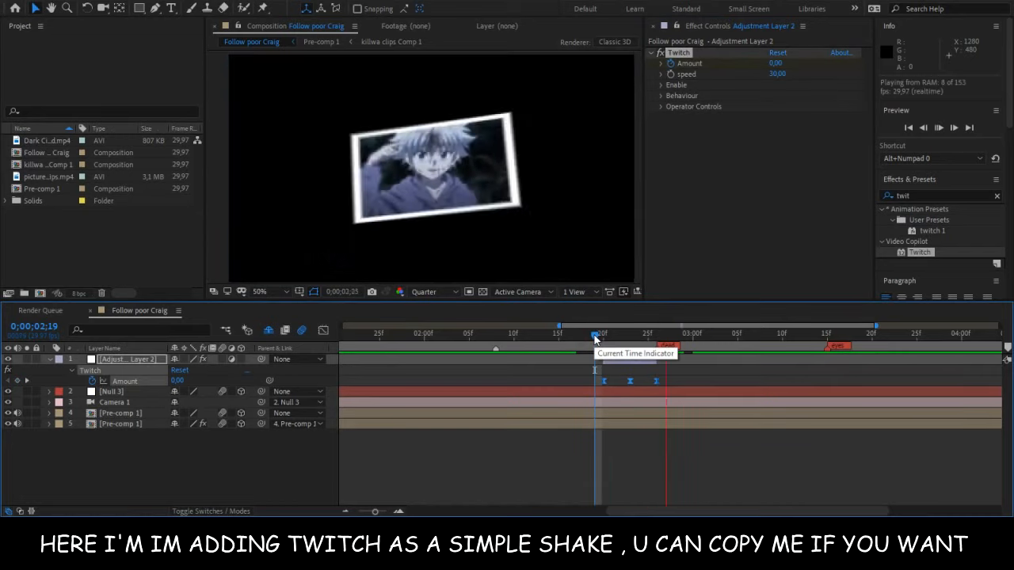
{"action": "key", "text": "space"}
{"action": "left_click_drag", "start_coordinate": [613, 342], "coordinate": [558, 354]}
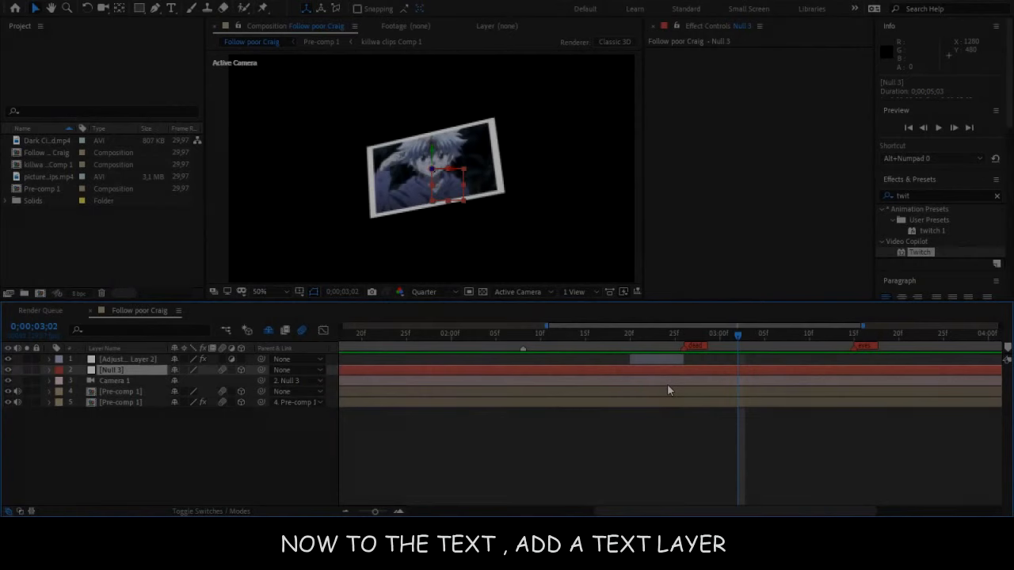
Add an empty text layer above Null 3 at 0;00;02;26 and set its label colour to yellow.
{"action": "key", "text": "ctrl+t"}
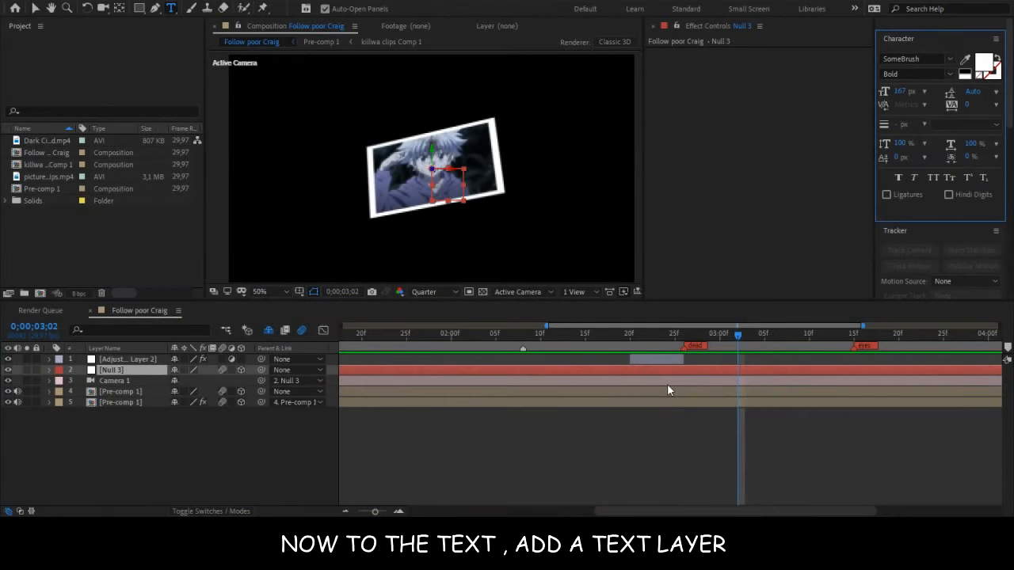
{"action": "left_click", "coordinate": [675, 360]}
{"action": "left_click", "coordinate": [683, 335]}
{"action": "left_click", "coordinate": [704, 370]}
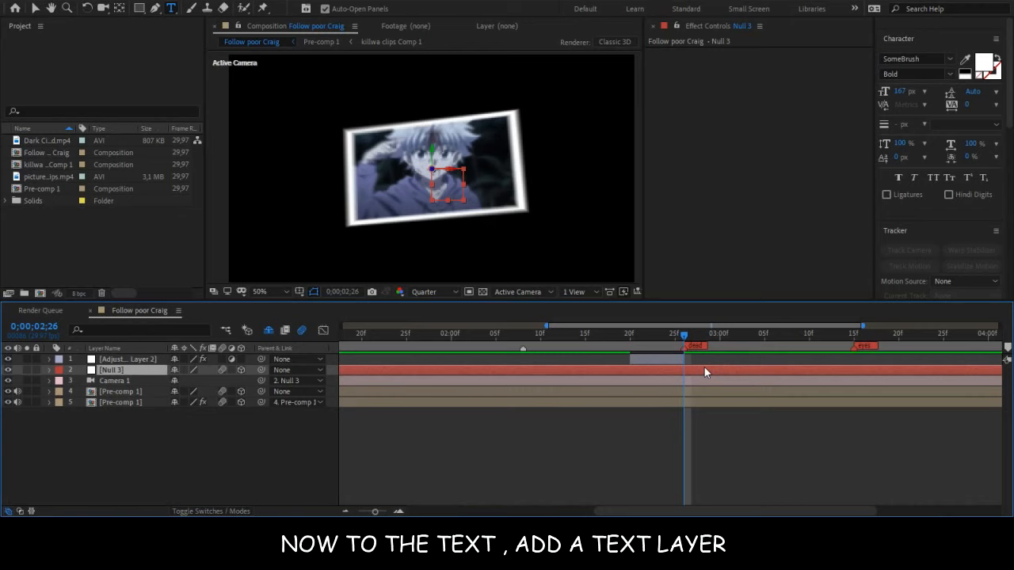
{"action": "key", "text": "ctrl+alt+shift+t"}
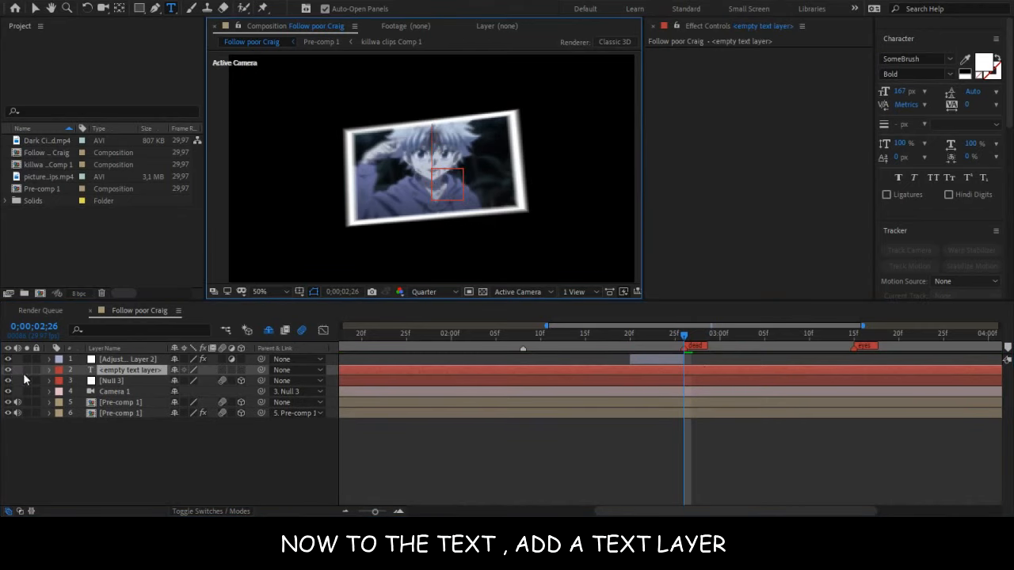
{"action": "left_click", "coordinate": [58, 370]}
{"action": "left_click", "coordinate": [89, 171]}
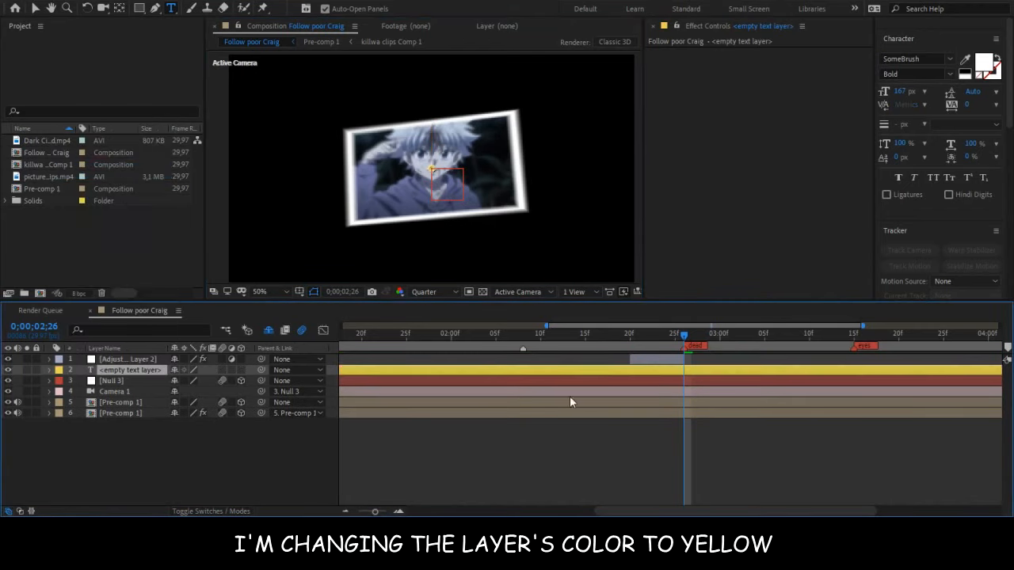
Enter "dead" as the text of the yellow layer and make the layer 3D.
{"action": "double_click", "coordinate": [696, 370]}
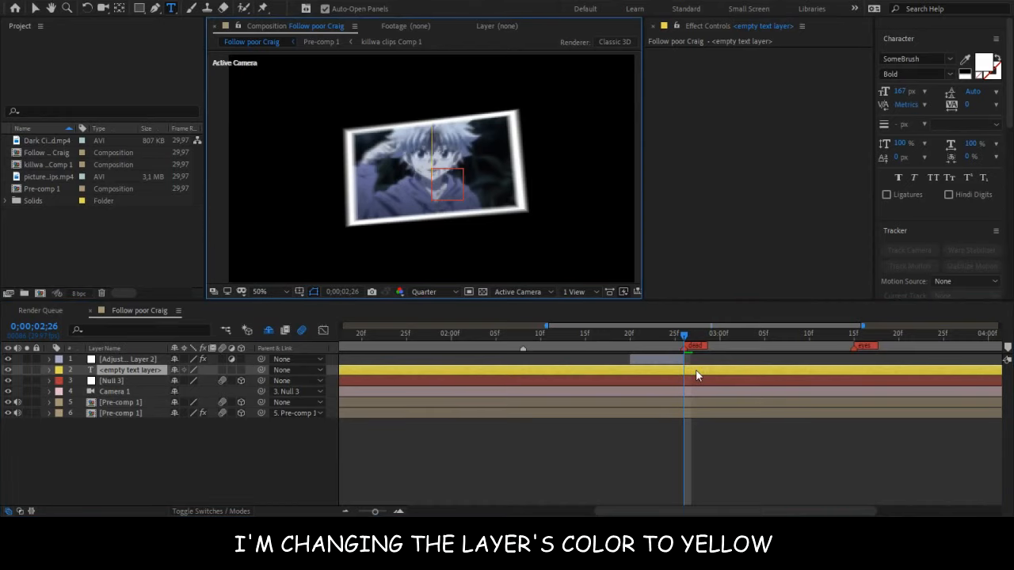
{"action": "type", "text": "dead"}
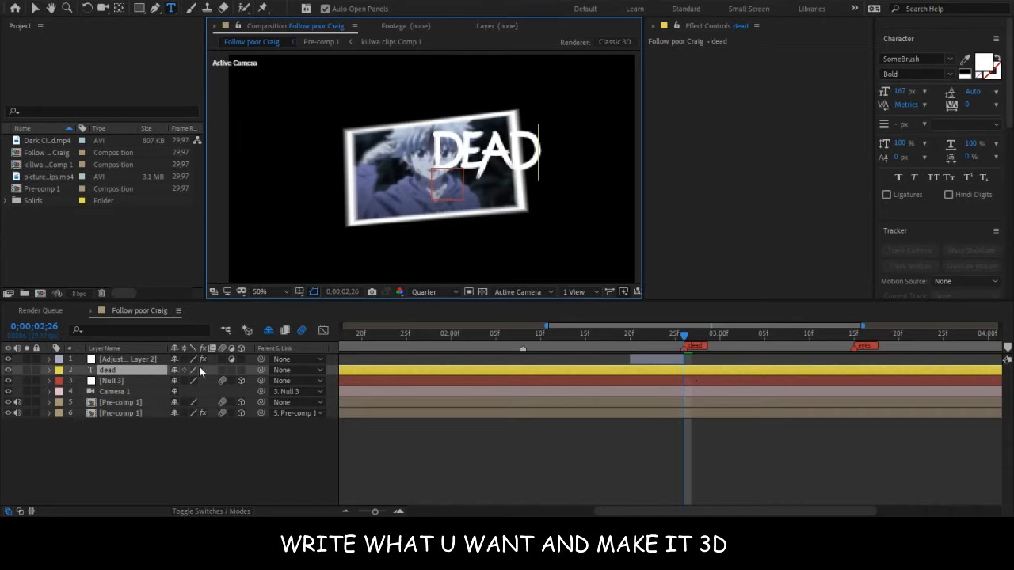
{"action": "left_click", "coordinate": [243, 370]}
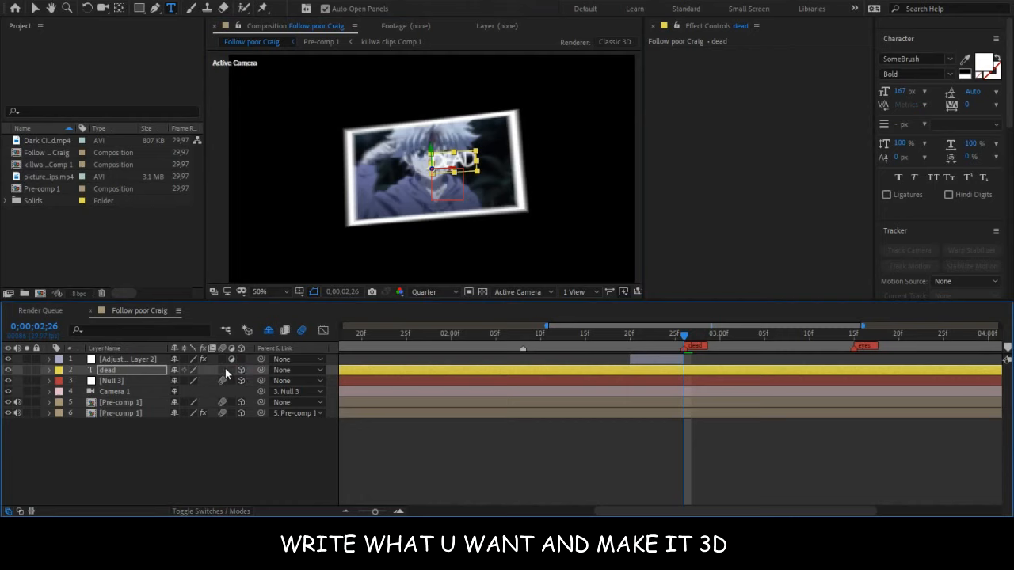
{"action": "left_click", "coordinate": [36, 9]}
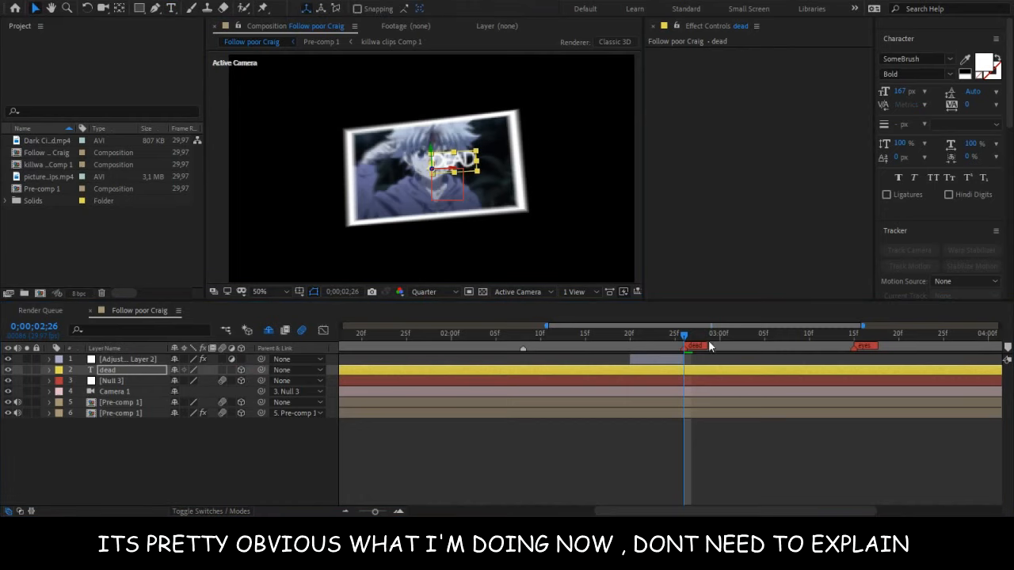
Scale the dead text layer to 241% and position it so the word spans the tilted picture.
{"action": "left_click_drag", "start_coordinate": [432, 172], "coordinate": [565, 125]}
{"action": "left_click_drag", "start_coordinate": [431, 168], "coordinate": [479, 146]}
{"action": "left_click_drag", "start_coordinate": [684, 336], "coordinate": [819, 336]}
{"action": "left_click", "coordinate": [683, 335]}
{"action": "left_click_drag", "start_coordinate": [395, 183], "coordinate": [202, 260]}
{"action": "left_click", "coordinate": [845, 336]}
{"action": "key", "text": "s"}
{"action": "left_click_drag", "start_coordinate": [189, 382], "coordinate": [290, 373]}
{"action": "left_click_drag", "start_coordinate": [389, 183], "coordinate": [357, 199]}
{"action": "left_click_drag", "start_coordinate": [688, 336], "coordinate": [782, 340]}
{"action": "left_click", "coordinate": [703, 368]}
Find the Stylize Glow effect and apply it to the dead text layer.
{"action": "scroll", "coordinate": [996, 82], "scroll_direction": "up", "scroll_amount": 5}
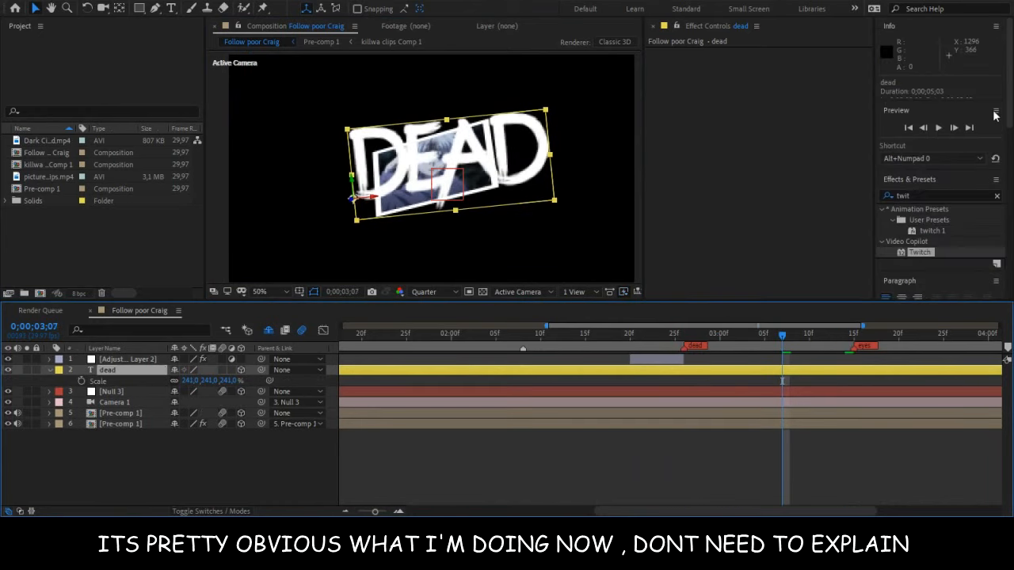
{"action": "left_click", "coordinate": [944, 196]}
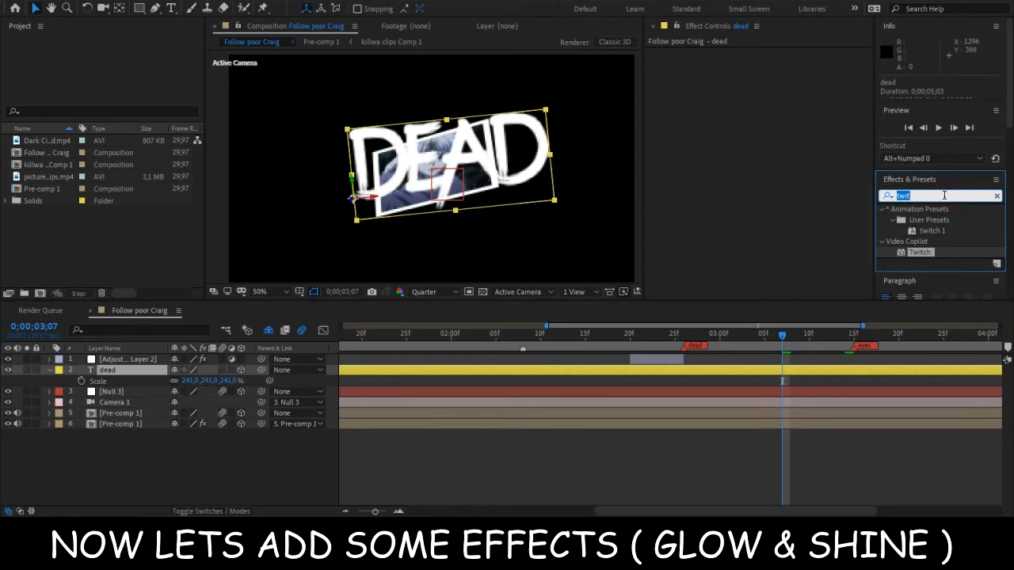
{"action": "key", "text": "BackSpace"}
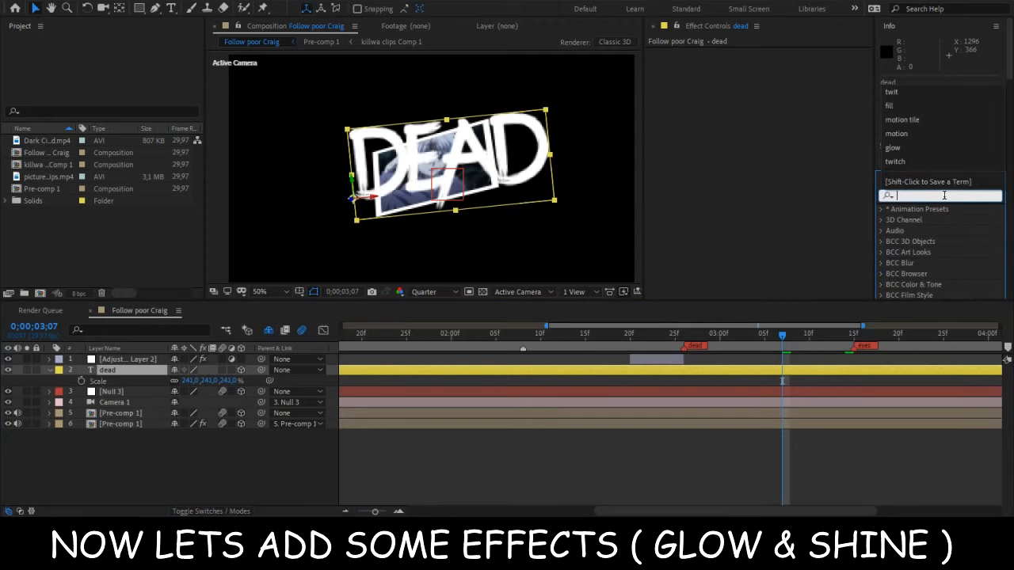
{"action": "type", "text": "glow"}
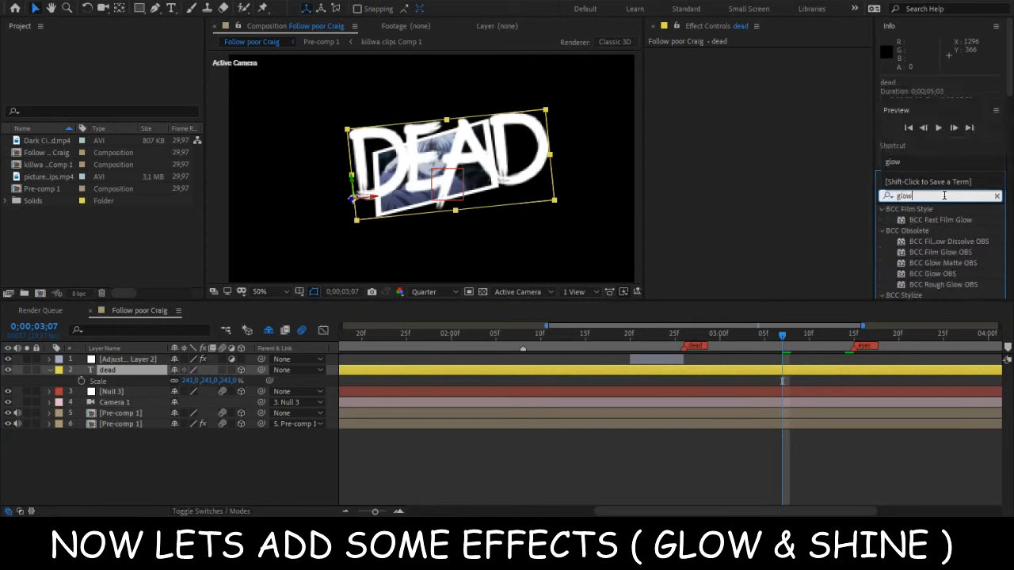
{"action": "left_click", "coordinate": [927, 158]}
{"action": "scroll", "coordinate": [914, 241], "scroll_direction": "down", "scroll_amount": 10}
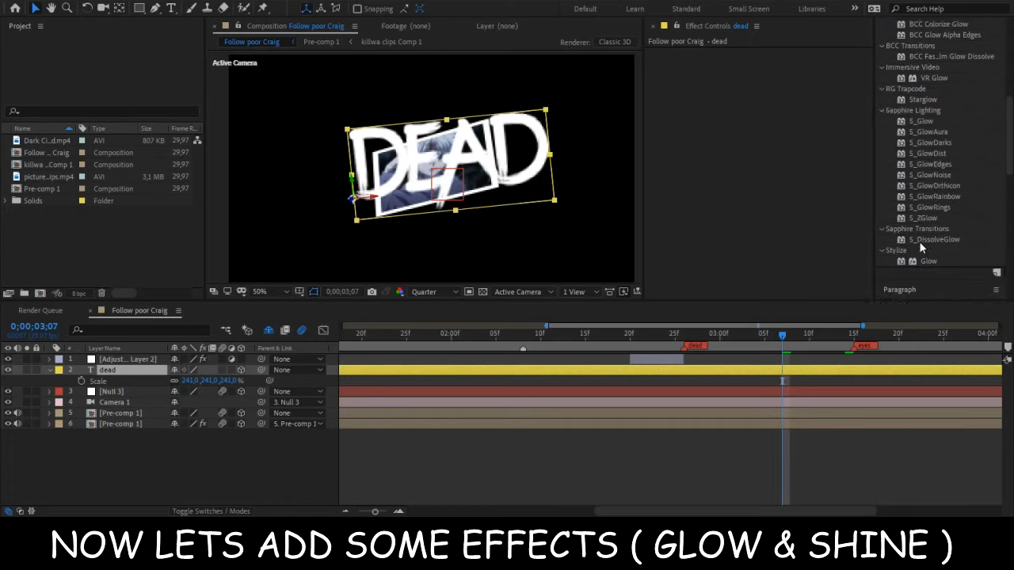
{"action": "left_click_drag", "start_coordinate": [933, 205], "coordinate": [843, 335]}
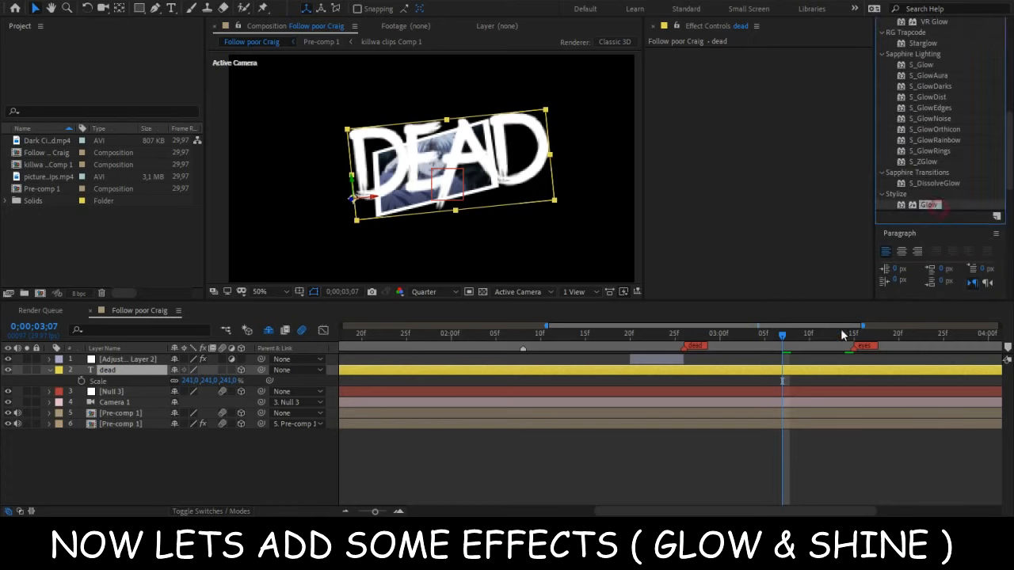
{"action": "double_click", "coordinate": [929, 205]}
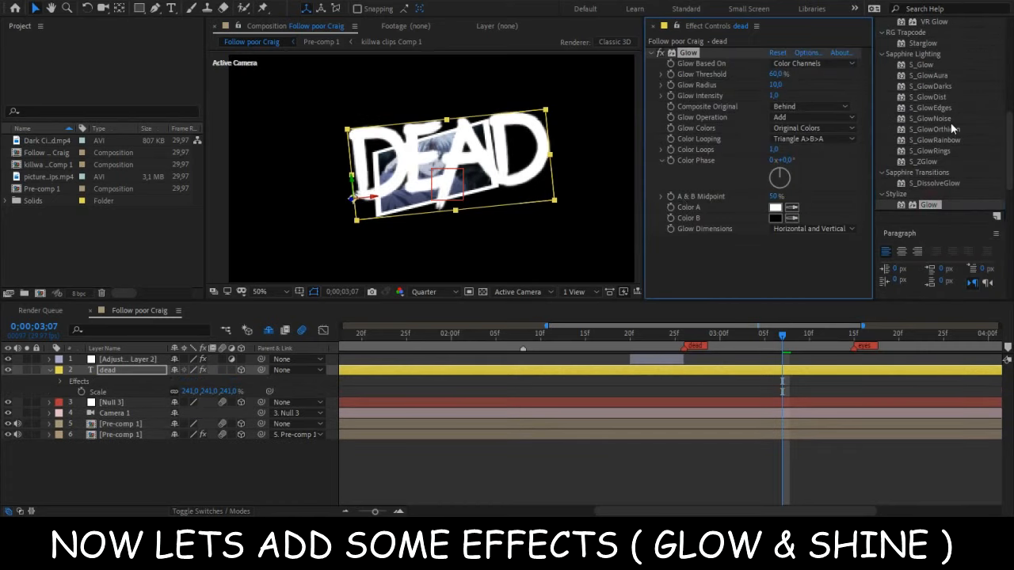
Find the RG Trapcode Shine effect and apply it to the dead text layer.
{"action": "scroll", "coordinate": [953, 128], "scroll_direction": "up", "scroll_amount": 2}
{"action": "scroll", "coordinate": [957, 117], "scroll_direction": "up", "scroll_amount": 5}
{"action": "left_click", "coordinate": [941, 81]}
{"action": "type", "text": "shine"}
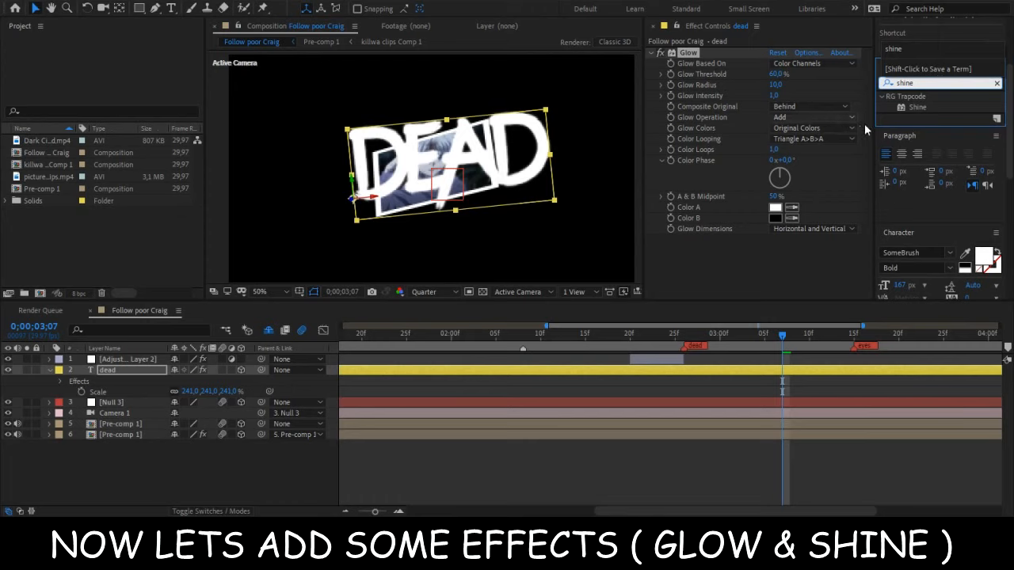
{"action": "left_click", "coordinate": [903, 107]}
{"action": "double_click", "coordinate": [904, 106]}
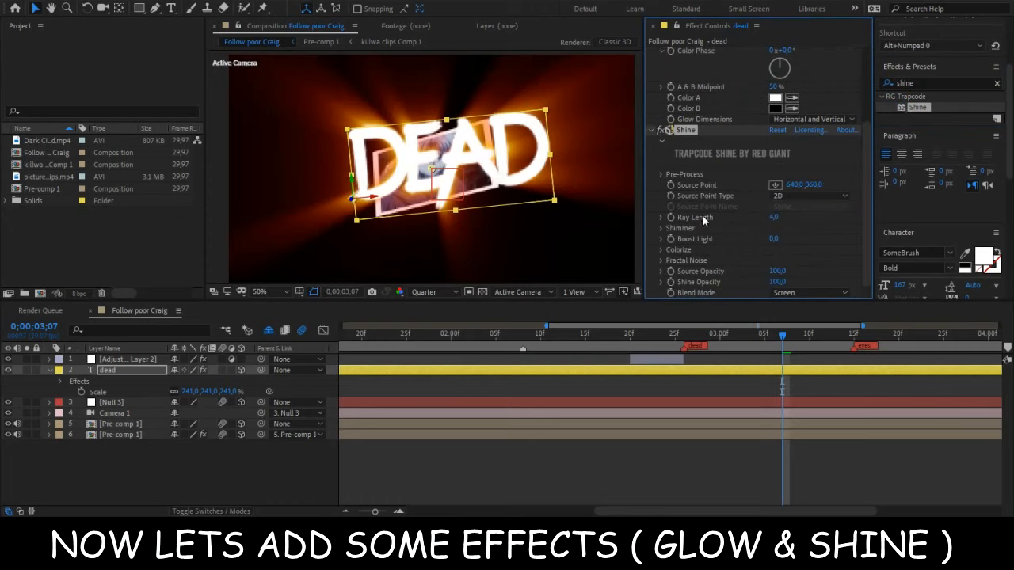
Set Shine's Colorize preset to Heaven.
{"action": "left_click", "coordinate": [805, 195]}
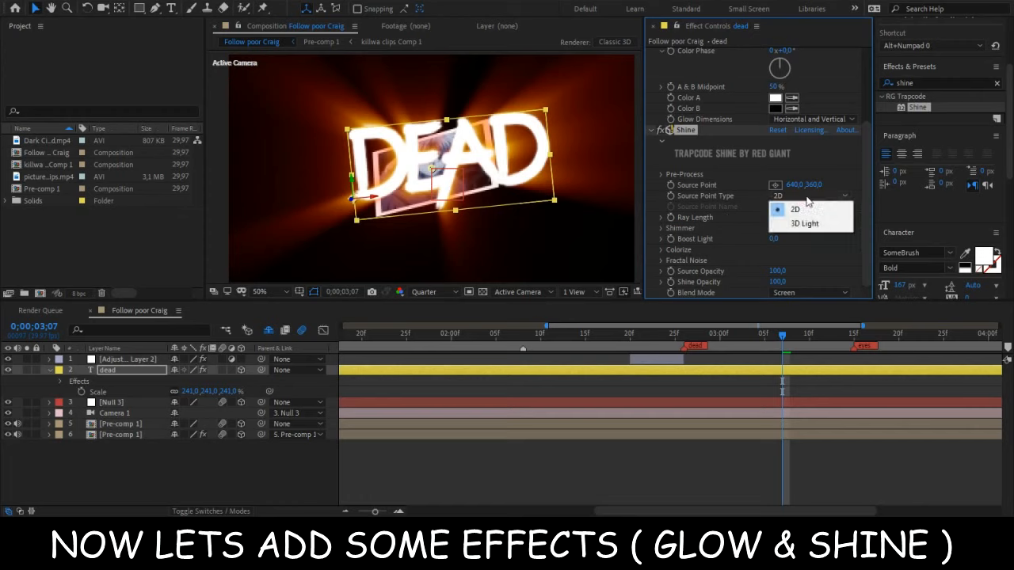
{"action": "left_click", "coordinate": [739, 195]}
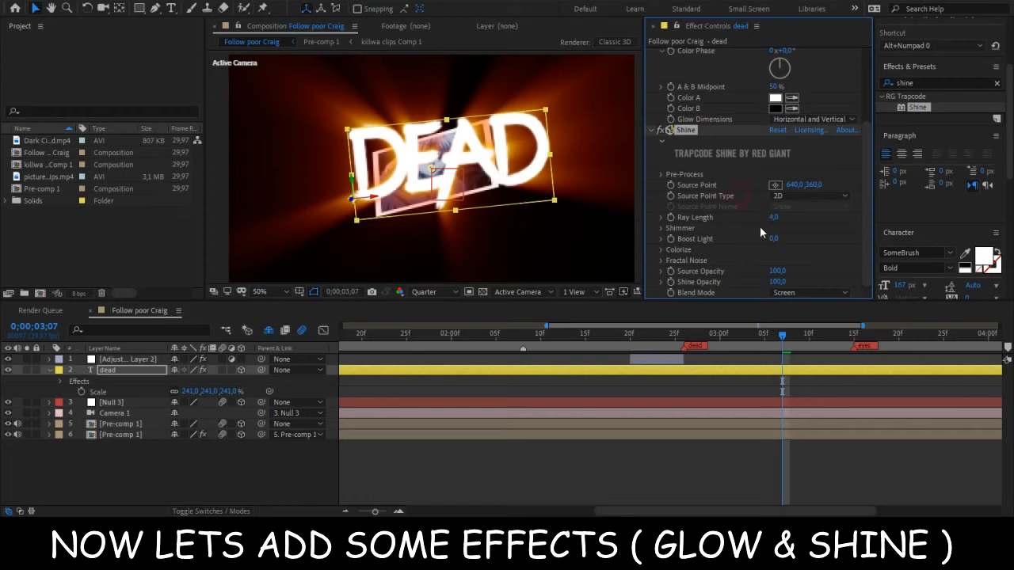
{"action": "left_click", "coordinate": [664, 250]}
{"action": "left_click", "coordinate": [807, 212]}
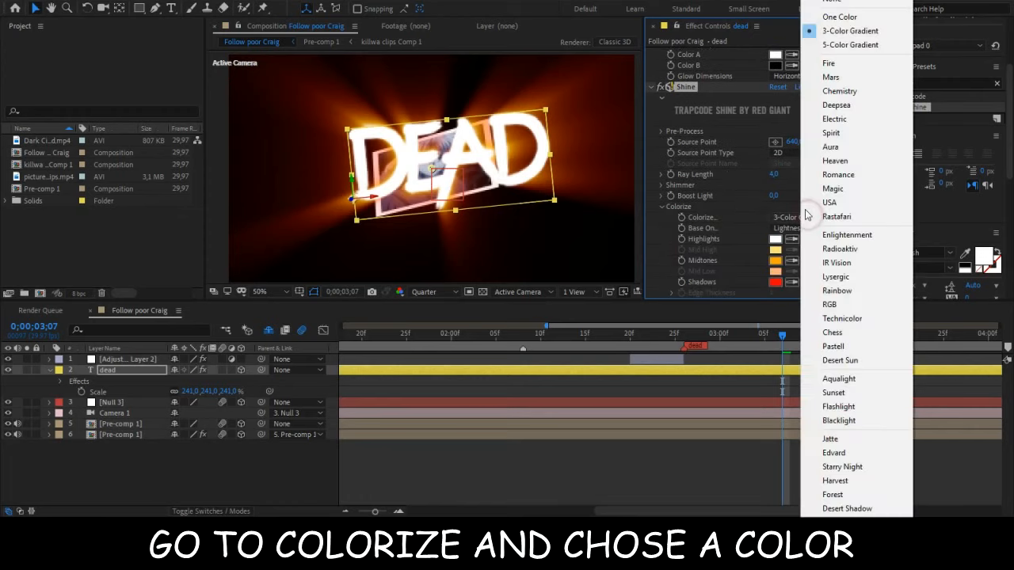
{"action": "left_click", "coordinate": [836, 162]}
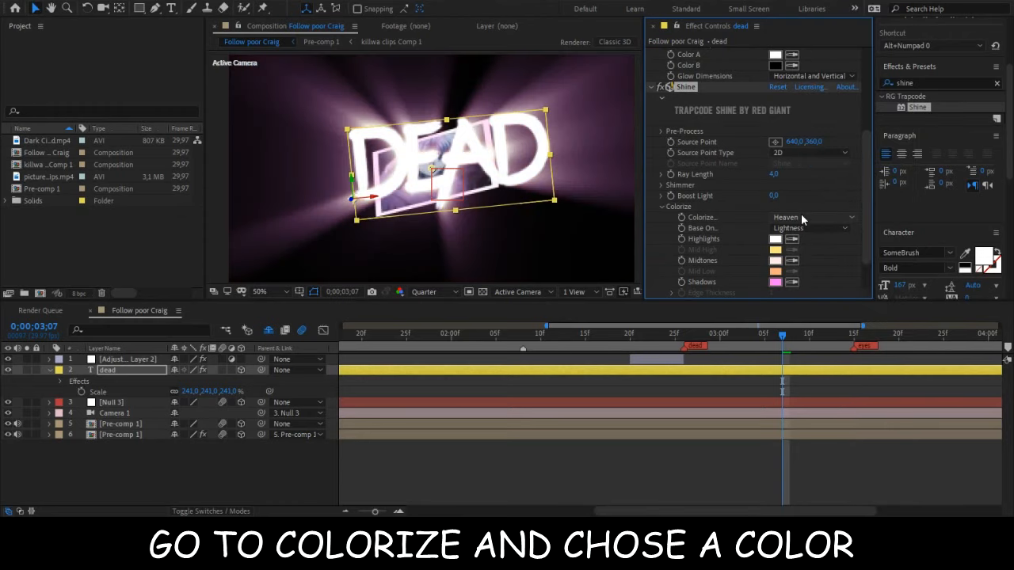
Set Shine's Ray Length to 1,5 and collapse the effect's settings.
{"action": "left_click", "coordinate": [773, 174]}
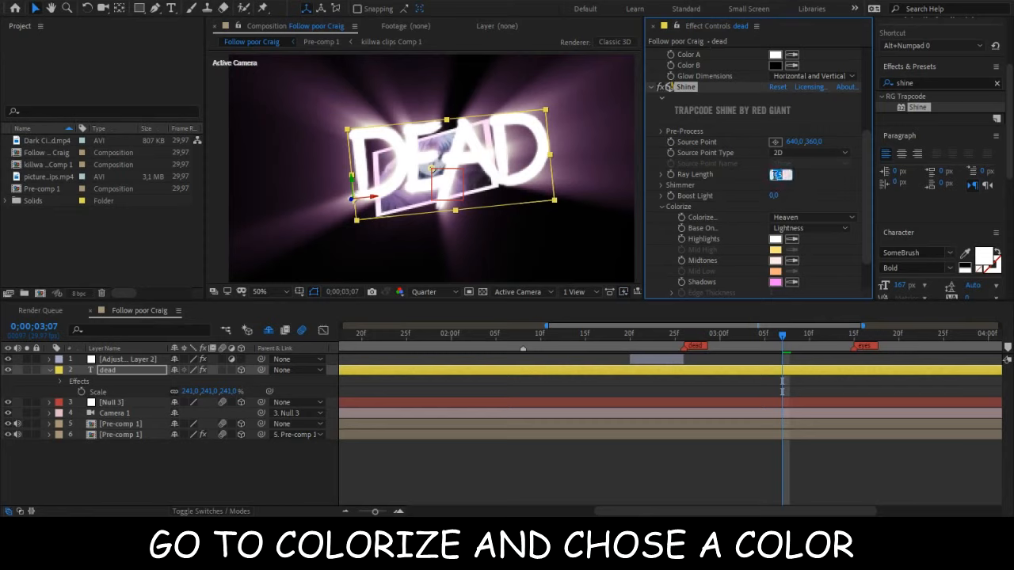
{"action": "type", "text": "1.5"}
{"action": "key", "text": "Return"}
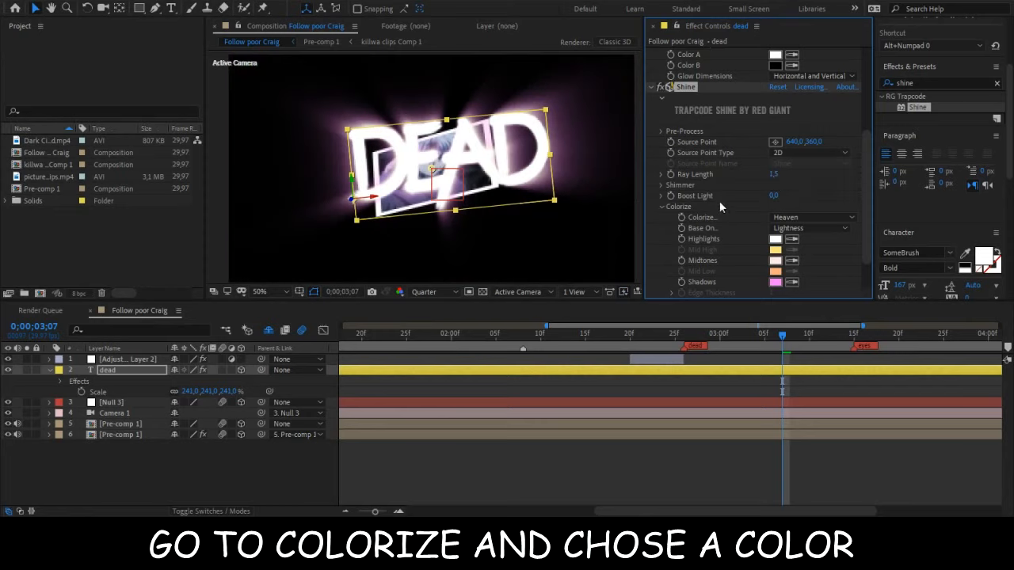
{"action": "left_click", "coordinate": [651, 88]}
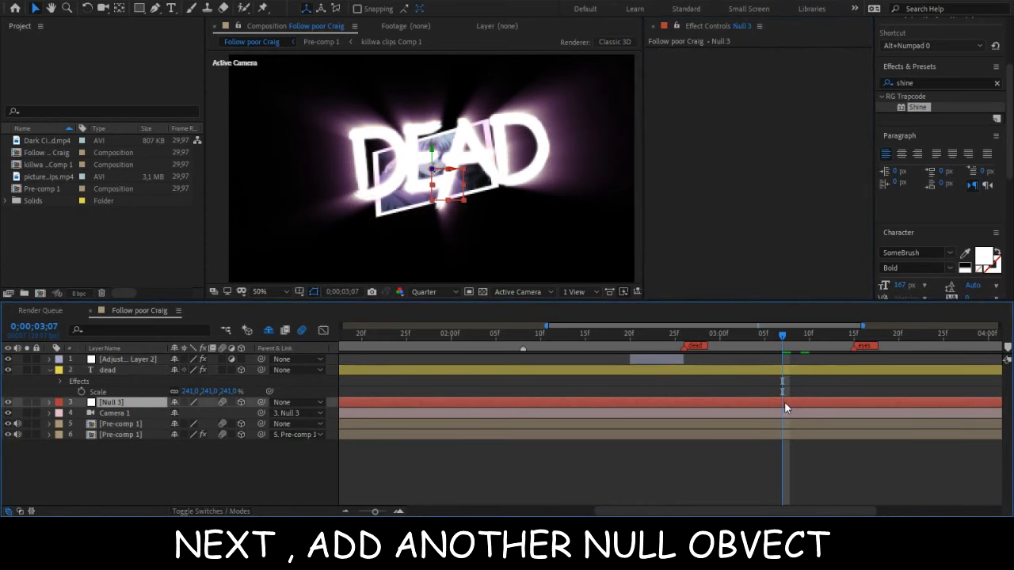
Add a 3D null with motion blur above Null 3 and parent Null 3 to it.
{"action": "key", "text": "ctrl+alt+shift+y"}
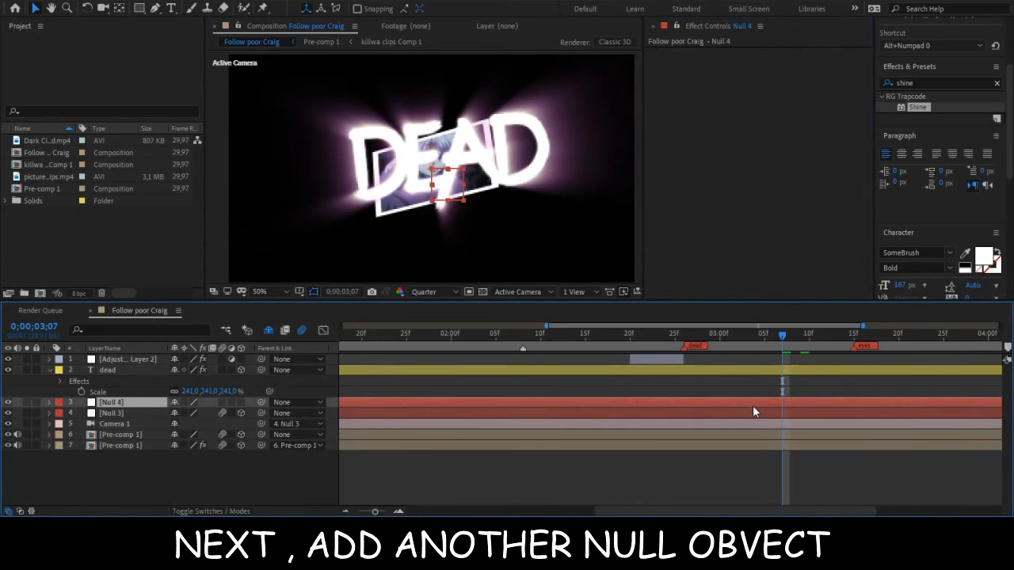
{"action": "left_click", "coordinate": [242, 402]}
{"action": "left_click", "coordinate": [222, 402]}
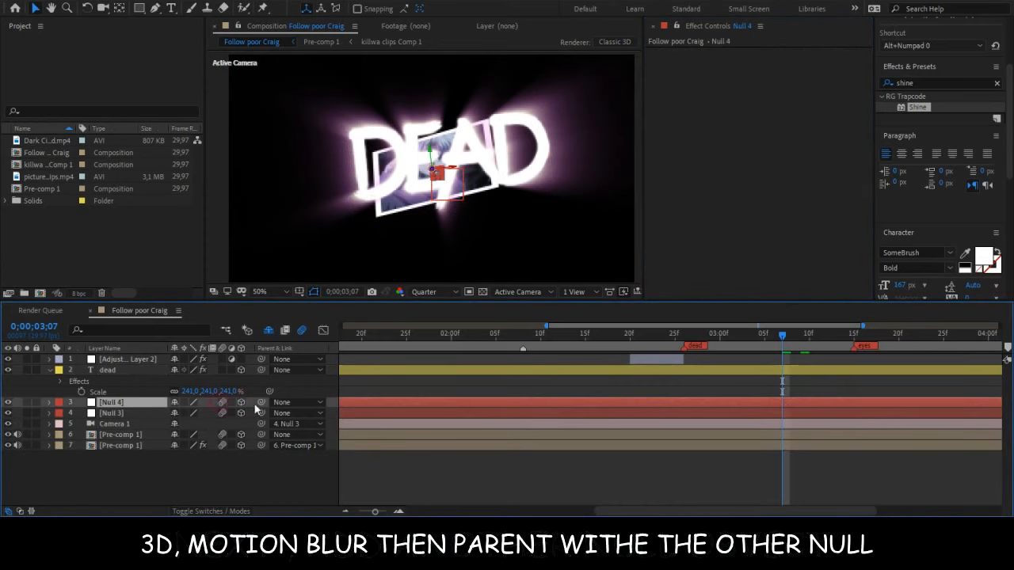
{"action": "left_click_drag", "start_coordinate": [261, 402], "coordinate": [111, 404]}
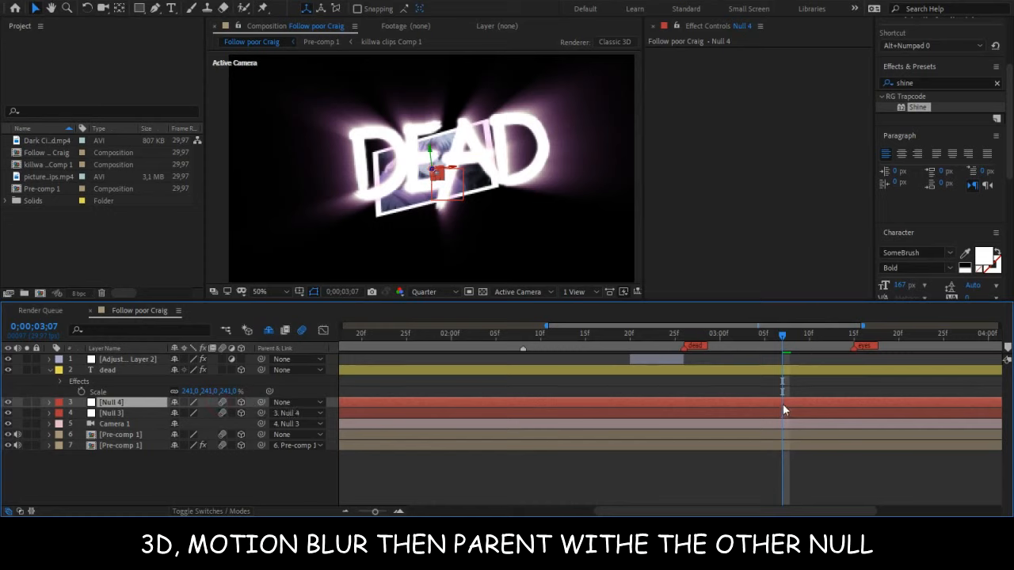
Keyframe Null 4's Position and Z Rotation at 0;00;03;07 and show only its keyframed properties.
{"action": "key", "text": "p"}
{"action": "key", "text": "shift+r"}
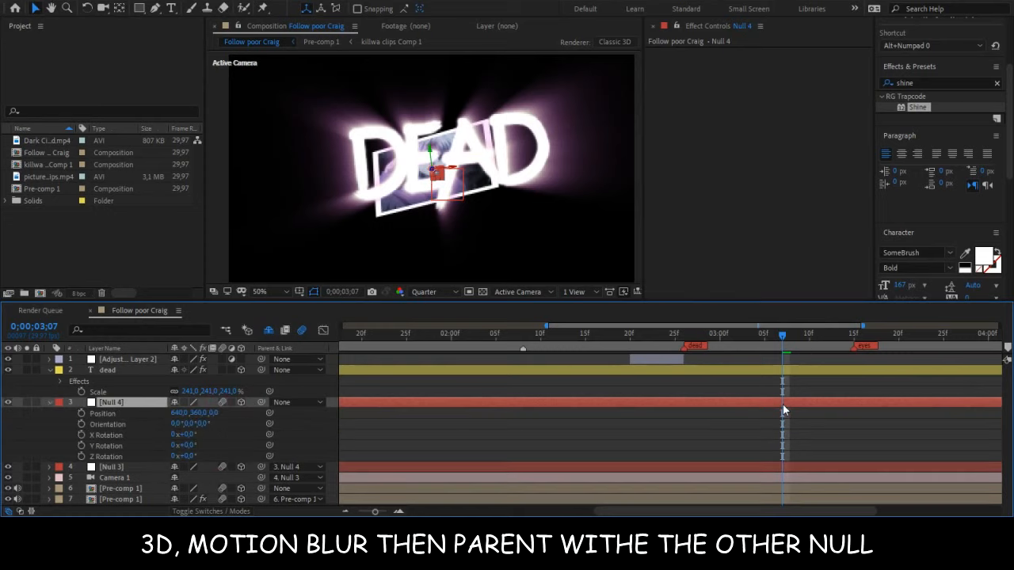
{"action": "left_click", "coordinate": [81, 413]}
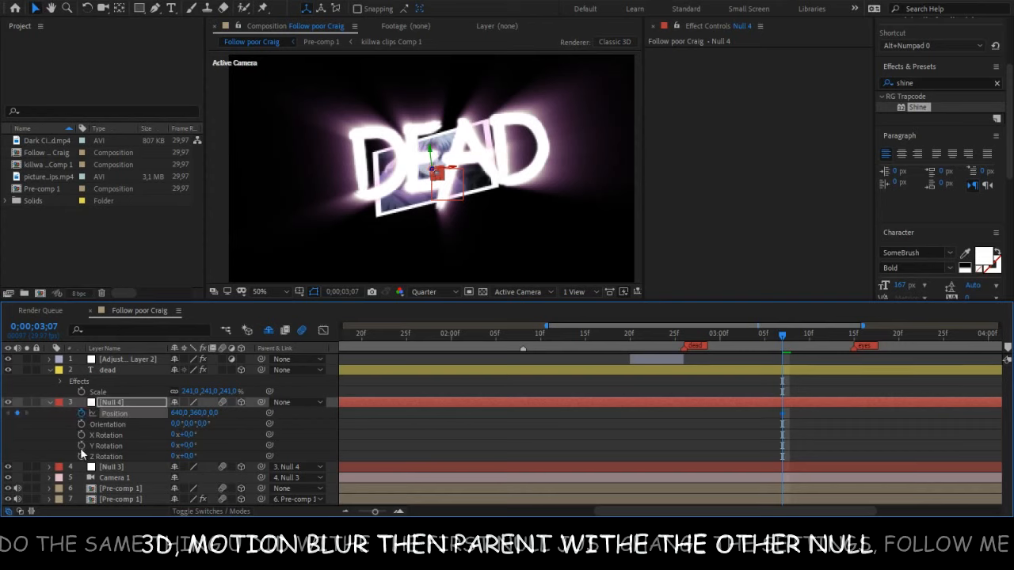
{"action": "left_click", "coordinate": [81, 456]}
{"action": "key", "text": "u"}
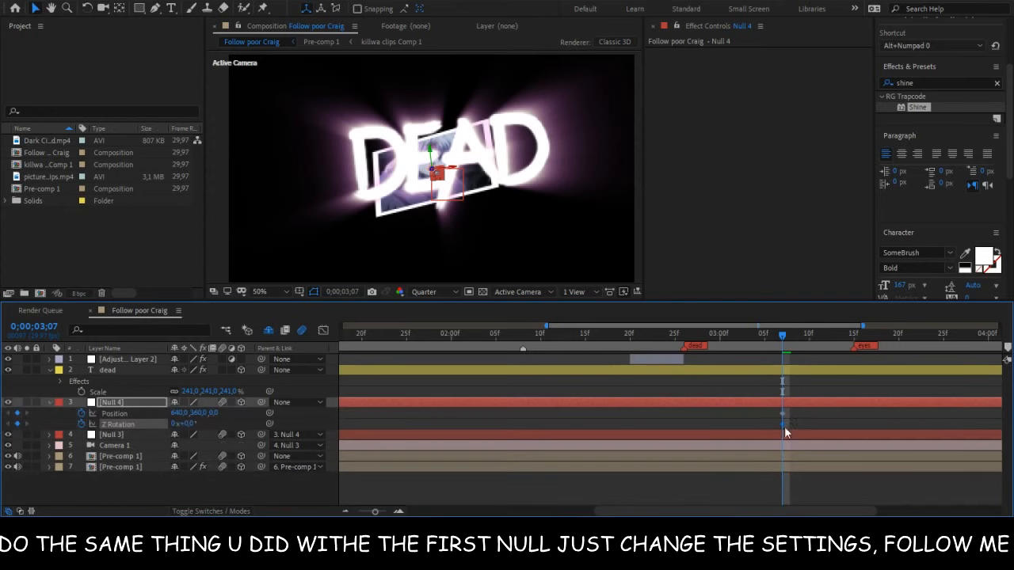
Reveal Null 3's keyframes and shift Null 4's Position and Z Rotation keyframes about three frames earlier.
{"action": "left_click", "coordinate": [789, 436]}
{"action": "key", "text": "u"}
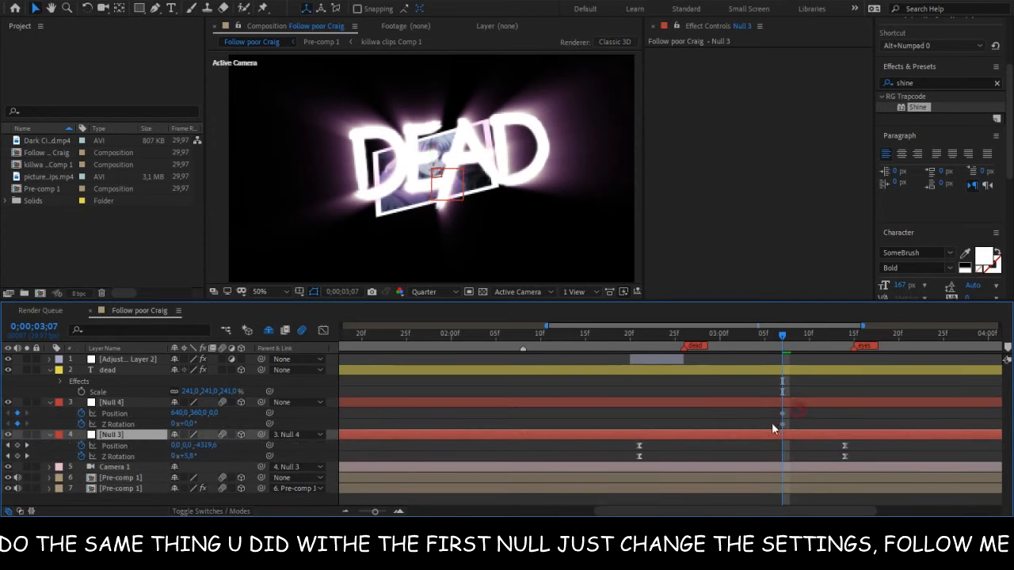
{"action": "left_click", "coordinate": [776, 423]}
{"action": "left_click_drag", "start_coordinate": [781, 430], "coordinate": [757, 423]}
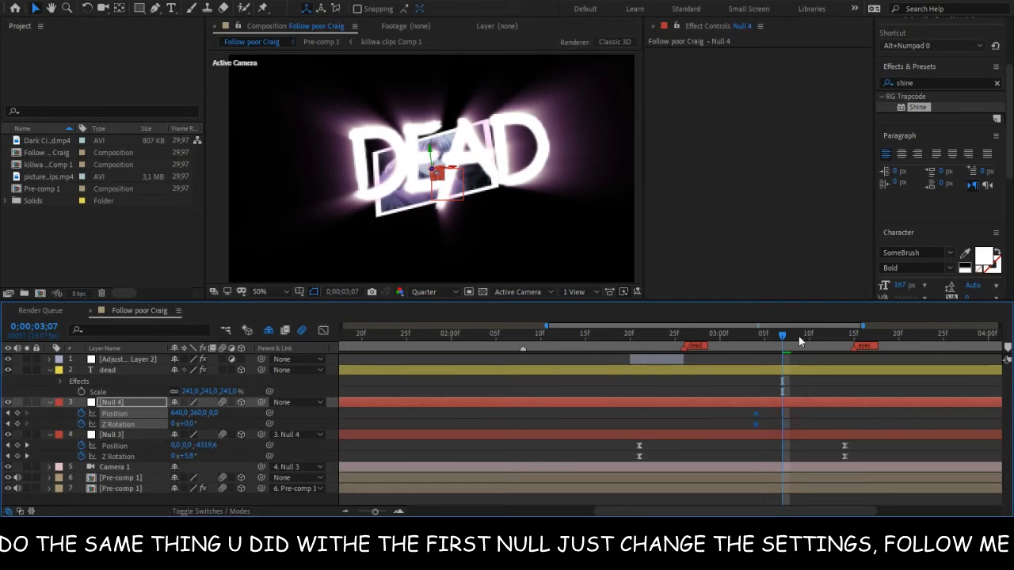
At 0;00;04;08, set Null 4's Y Position to 311.
{"action": "left_click_drag", "start_coordinate": [782, 339], "coordinate": [980, 370]}
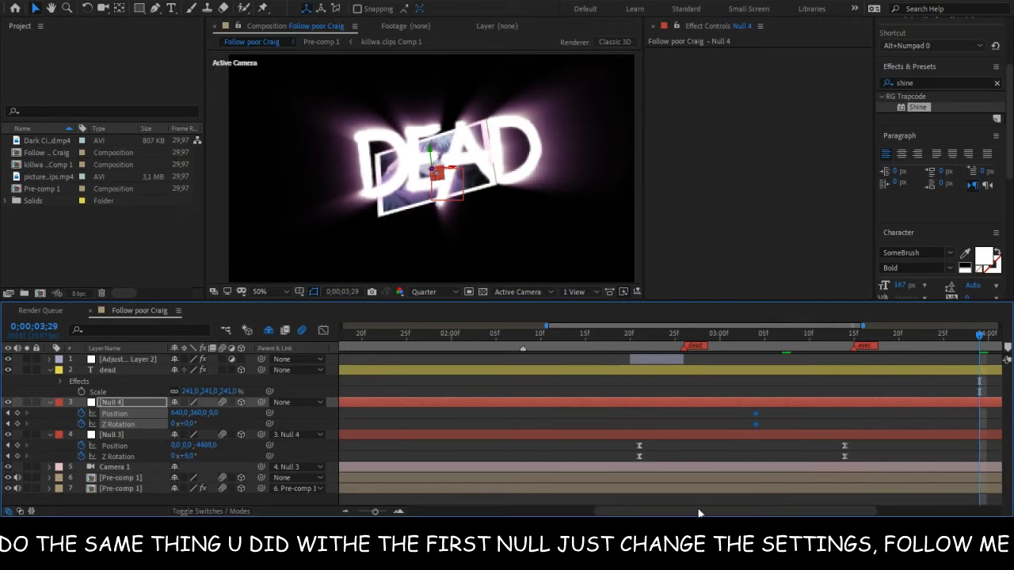
{"action": "left_click_drag", "start_coordinate": [701, 516], "coordinate": [788, 515]}
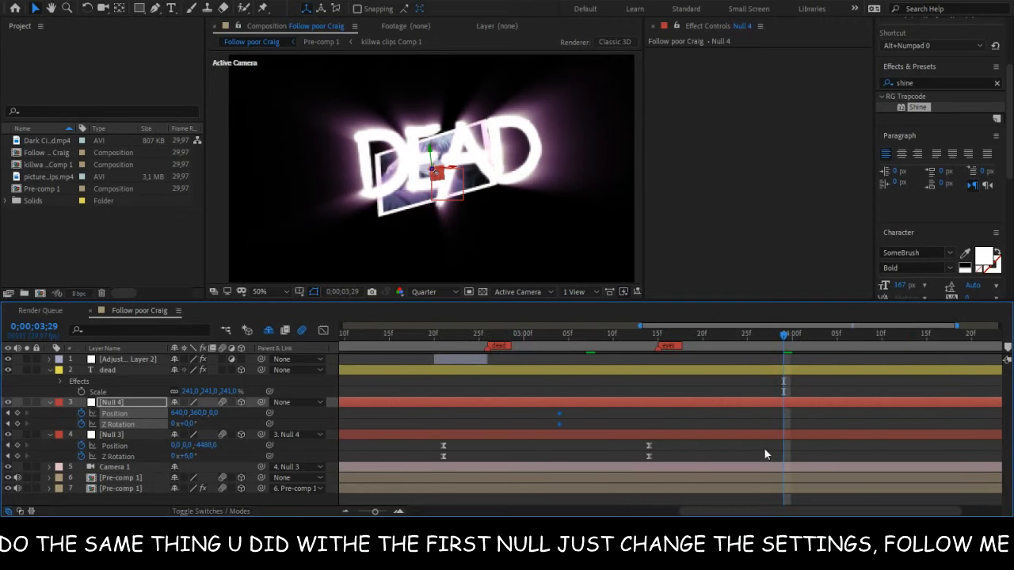
{"action": "left_click_drag", "start_coordinate": [719, 512], "coordinate": [748, 511]}
{"action": "key", "text": "minus"}
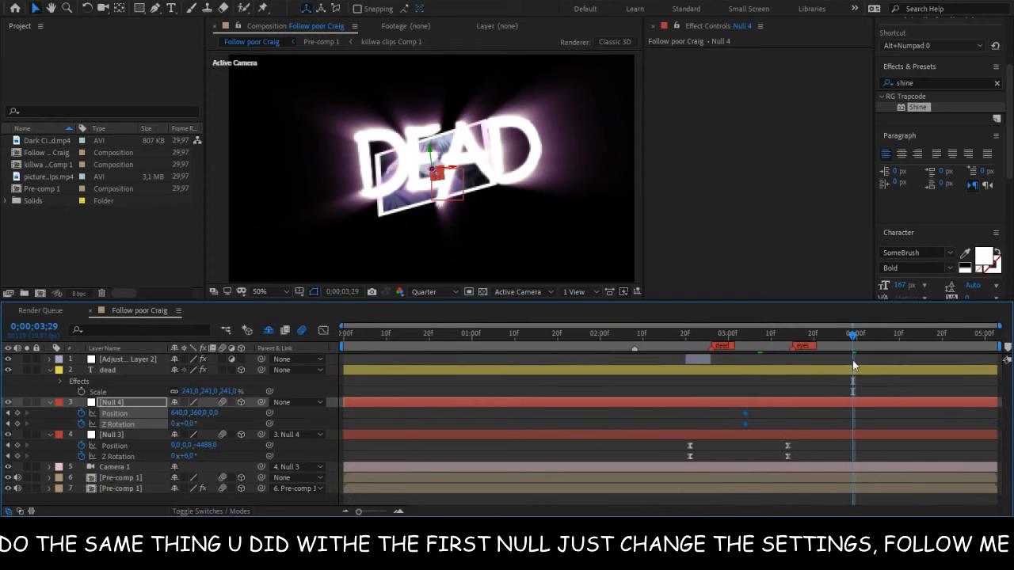
{"action": "left_click_drag", "start_coordinate": [852, 339], "coordinate": [891, 339]}
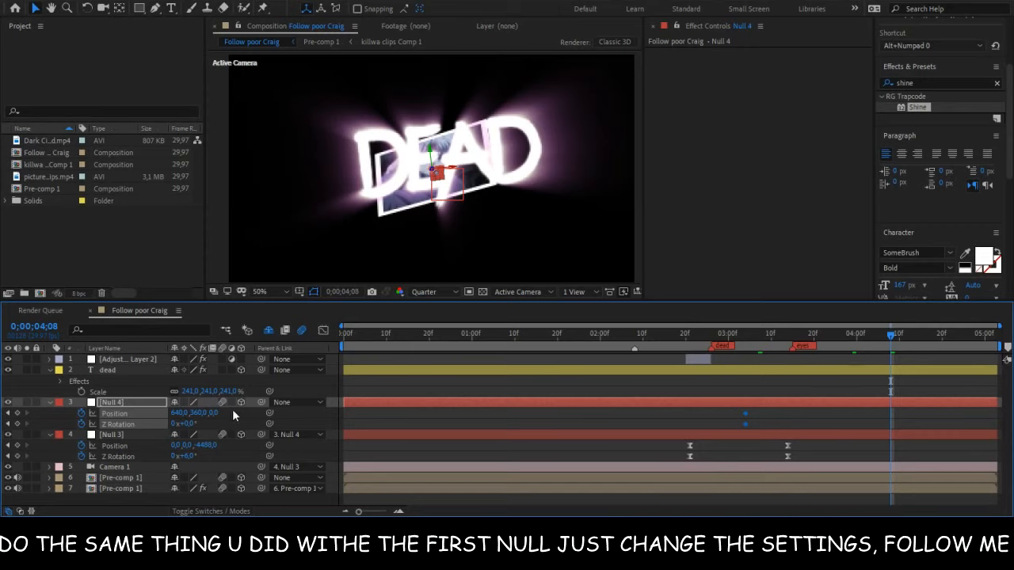
{"action": "left_click_drag", "start_coordinate": [200, 413], "coordinate": [210, 198]}
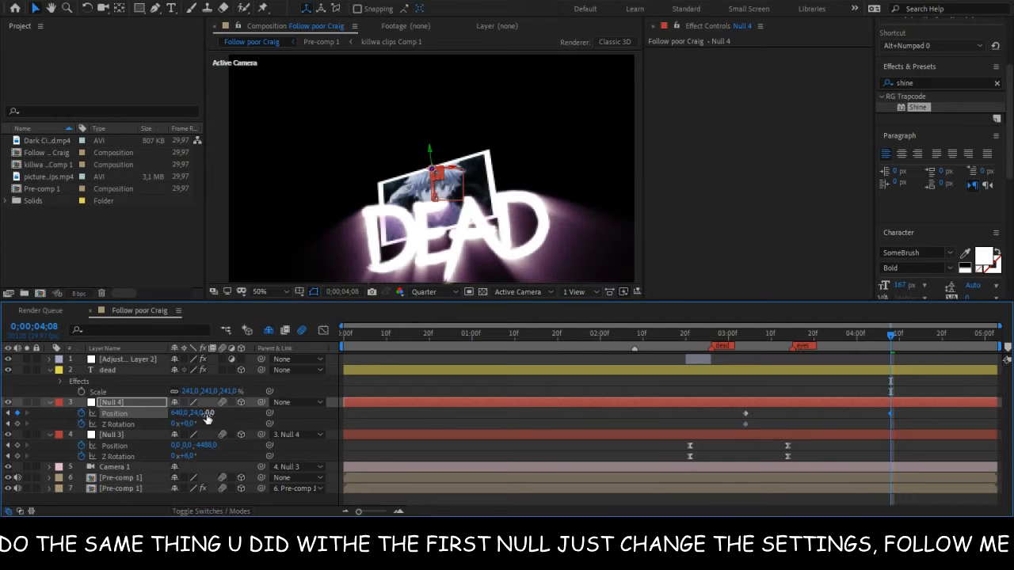
{"action": "left_click_drag", "start_coordinate": [205, 445], "coordinate": [252, 460]}
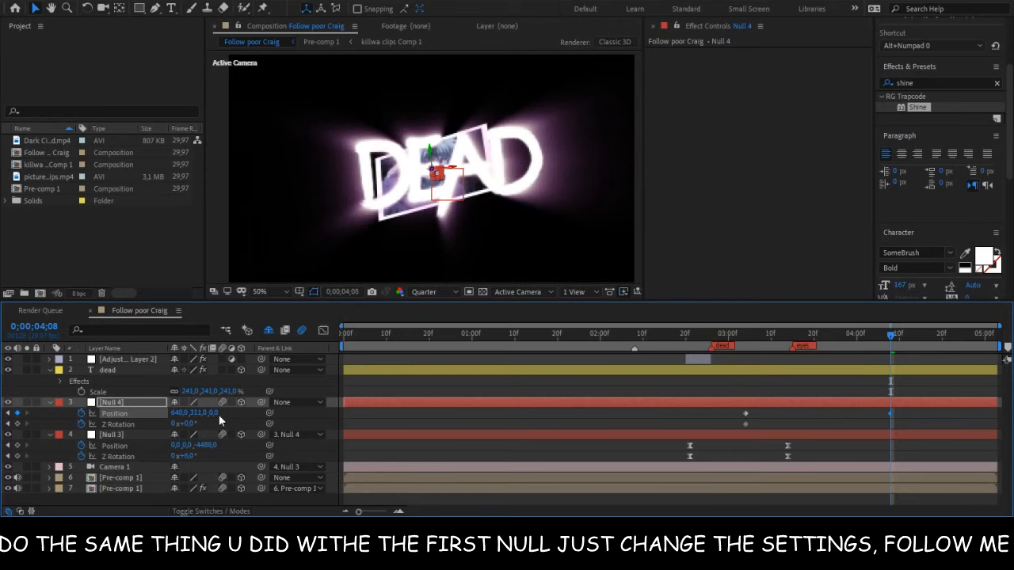
Set Null 4's Z Position to -1379 and its X Position to -76 at 0;00;04;08.
{"action": "left_click_drag", "start_coordinate": [214, 414], "coordinate": [6, 470]}
{"action": "left_click_drag", "start_coordinate": [223, 413], "coordinate": [116, 469]}
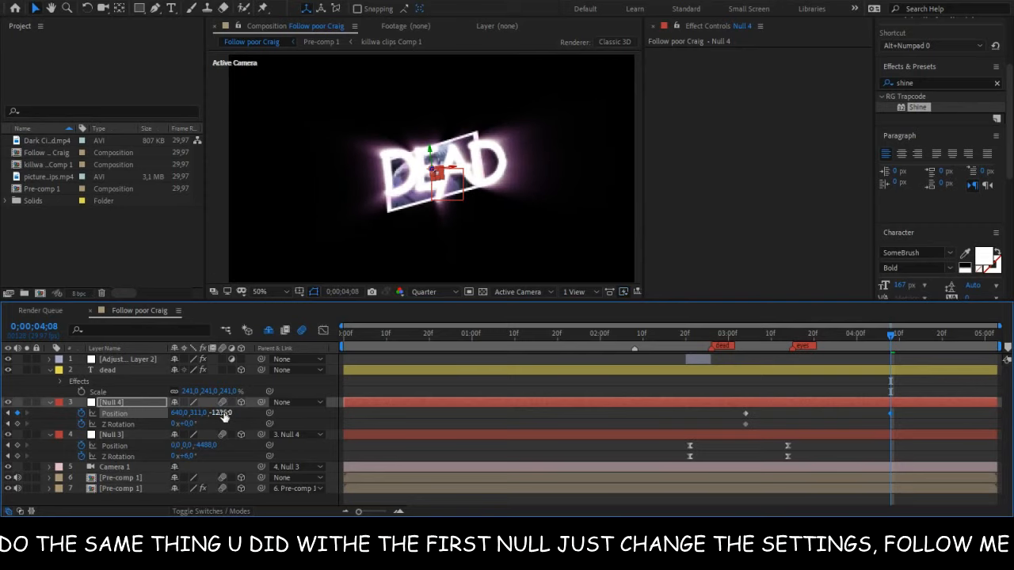
{"action": "left_click_drag", "start_coordinate": [225, 414], "coordinate": [1, 419]}
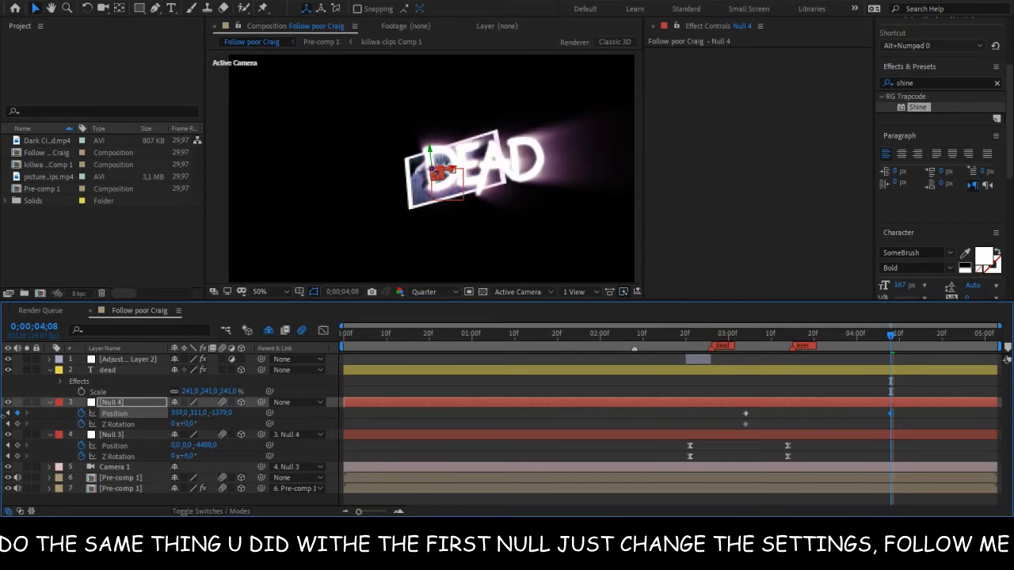
{"action": "left_click_drag", "start_coordinate": [178, 413], "coordinate": [0, 427]}
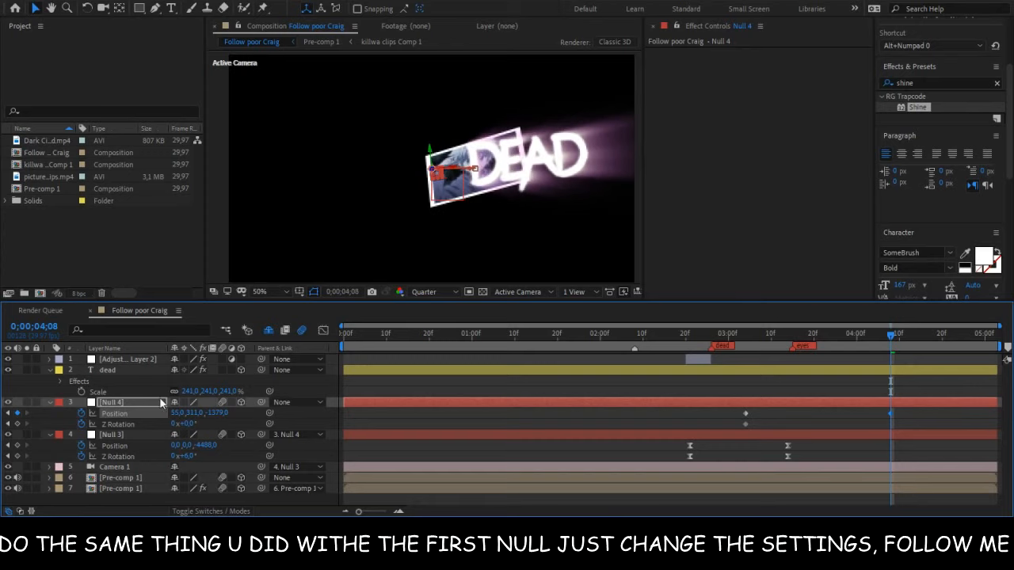
{"action": "left_click_drag", "start_coordinate": [179, 415], "coordinate": [76, 416]}
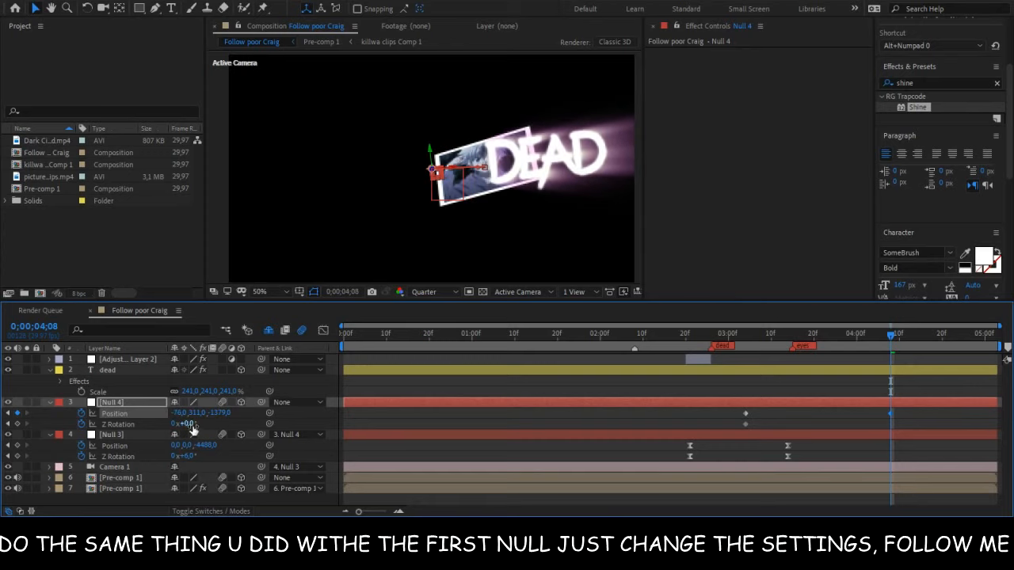
Set Null 4's Z Rotation to -14° and its X Position to -322 at 0;00;04;08.
{"action": "left_click", "coordinate": [190, 424]}
{"action": "type", "text": "-12"}
{"action": "key", "text": "Return"}
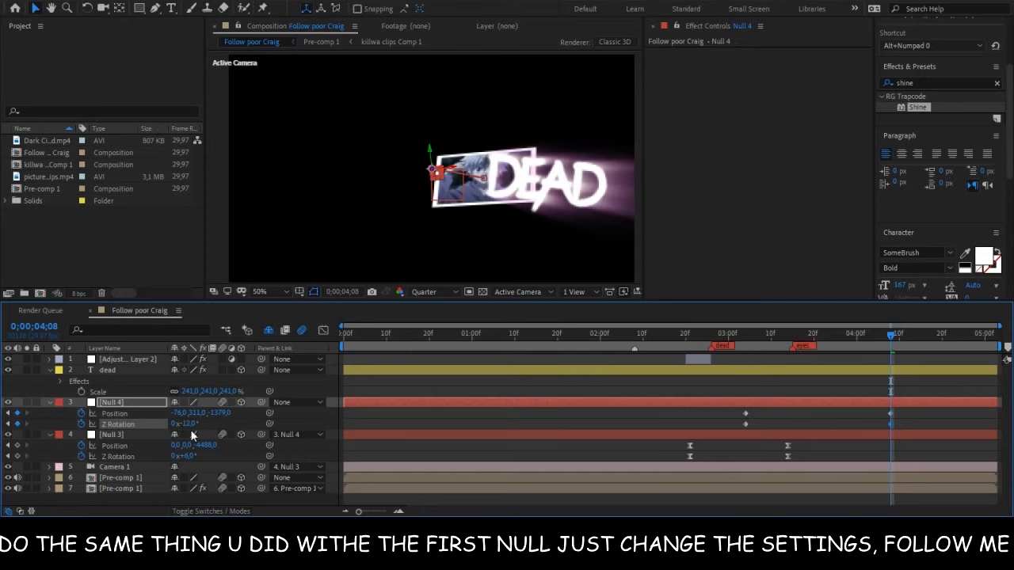
{"action": "left_click_drag", "start_coordinate": [188, 424], "coordinate": [195, 426]}
{"action": "left_click", "coordinate": [190, 423]}
{"action": "key", "text": "Return"}
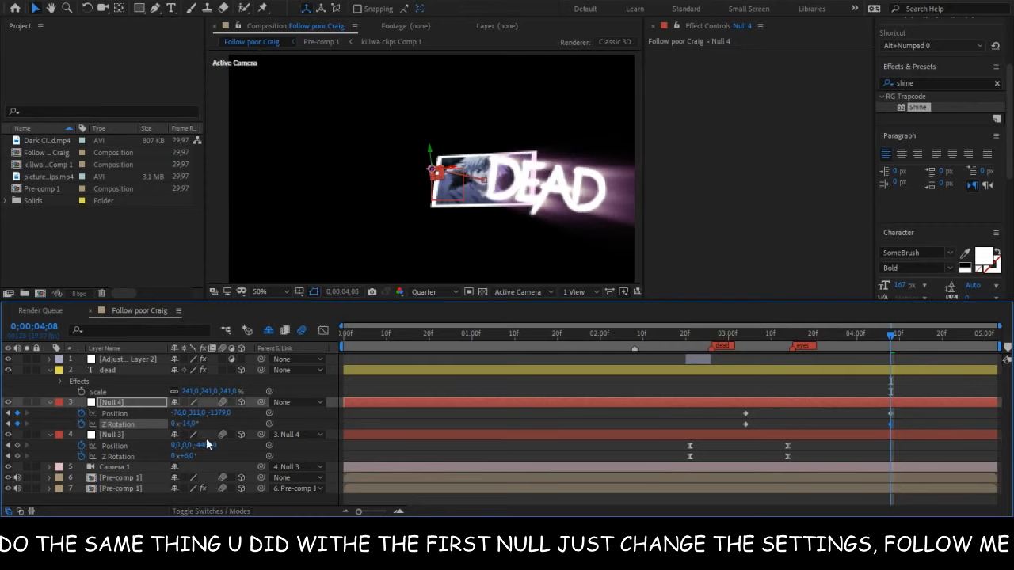
{"action": "left_click_drag", "start_coordinate": [176, 413], "coordinate": [89, 407]}
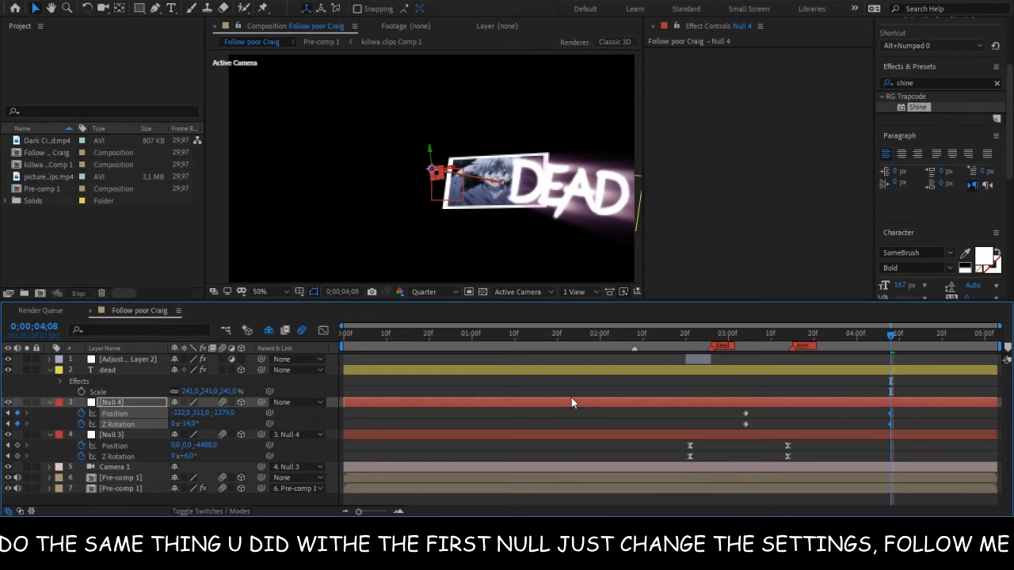
Shift Null 4's second Position and Z Rotation keyframes about 13 frames later and Easy Ease all of Null 4's keyframes.
{"action": "left_click", "coordinate": [812, 370]}
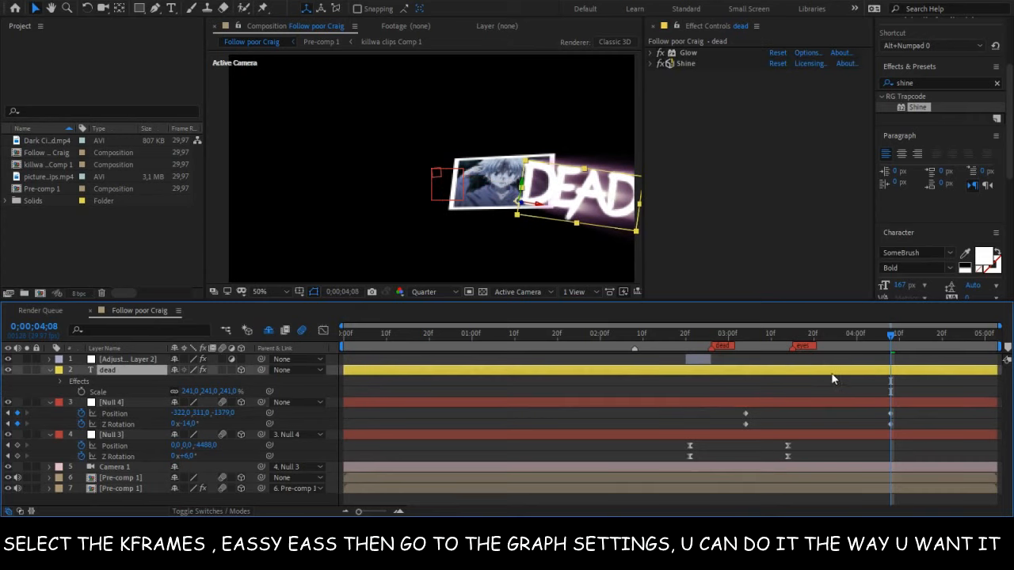
{"action": "left_click", "coordinate": [859, 389]}
{"action": "left_click_drag", "start_coordinate": [912, 409], "coordinate": [983, 424]}
{"action": "key", "text": "F9"}
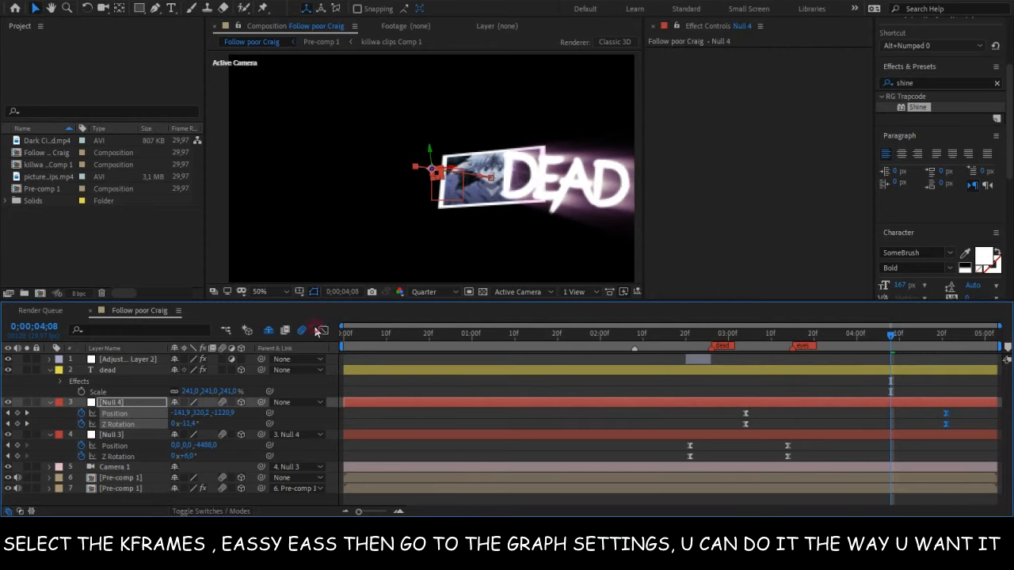
Shape Null 4's keyframe speed graph into a steep early peak with a gradual slowdown, then return to the layer view.
{"action": "key", "text": "shift+F3"}
{"action": "left_click", "coordinate": [542, 497]}
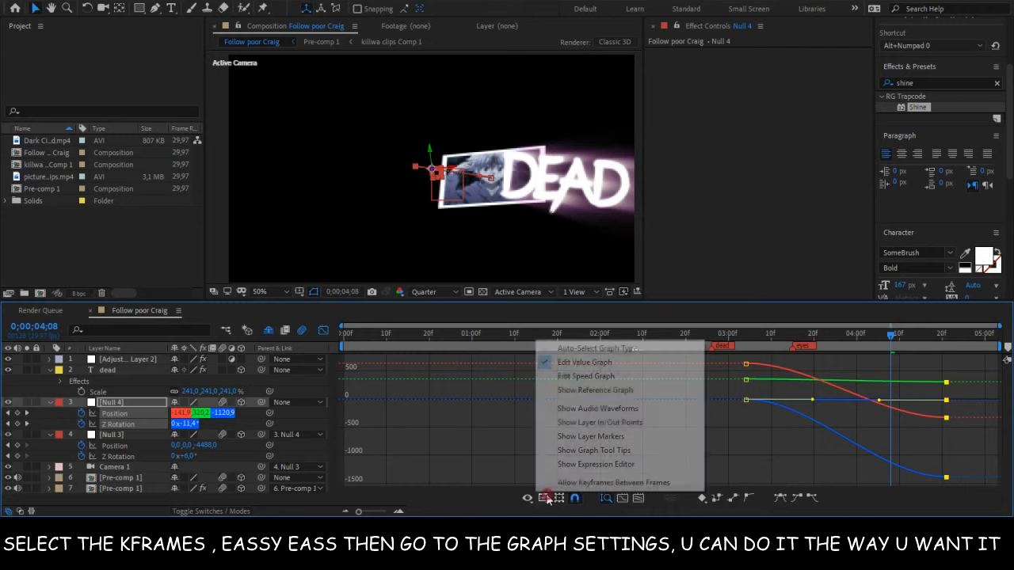
{"action": "left_click", "coordinate": [590, 372]}
{"action": "left_click_drag", "start_coordinate": [736, 486], "coordinate": [872, 476]}
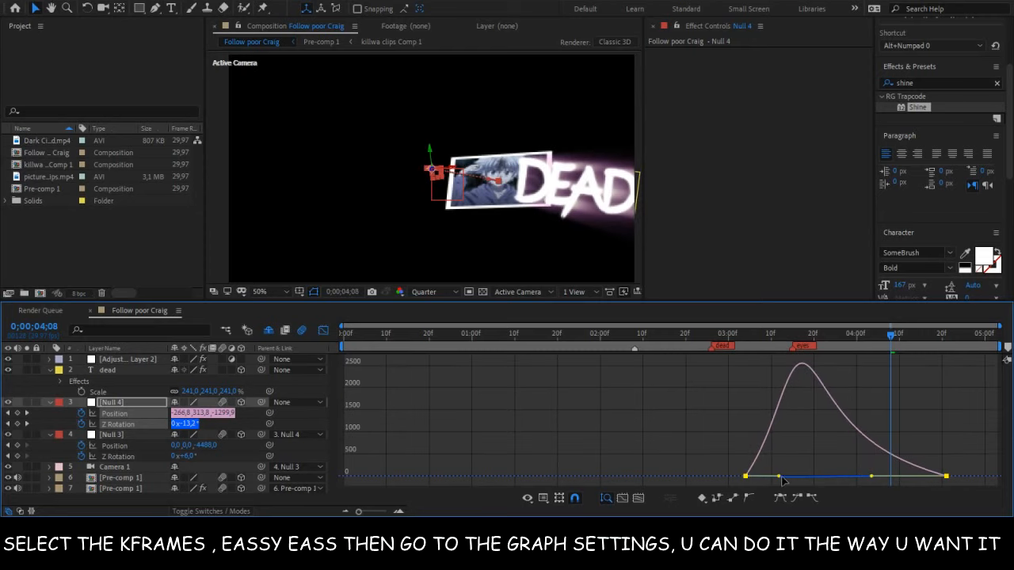
{"action": "left_click_drag", "start_coordinate": [776, 477], "coordinate": [774, 477]}
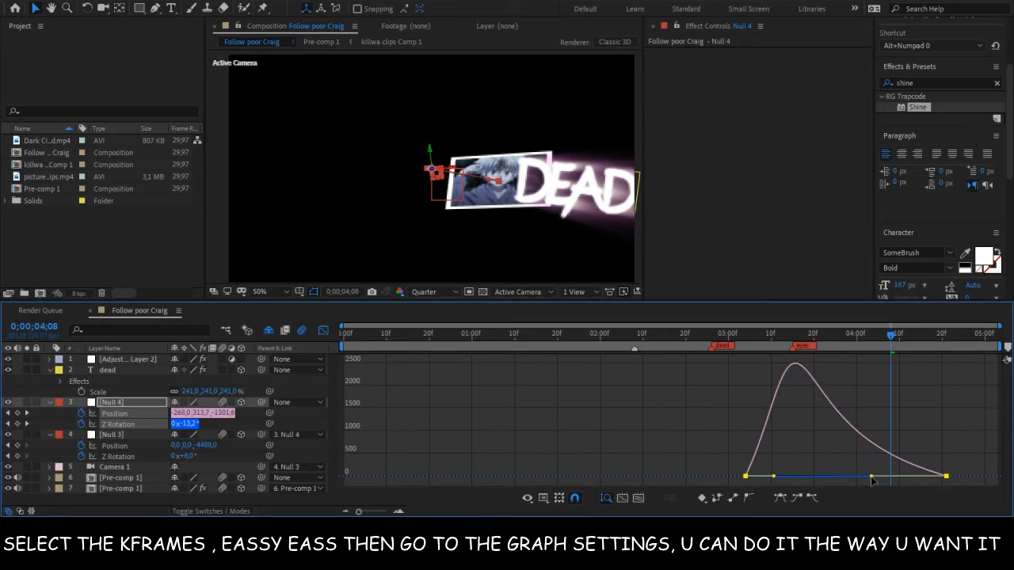
{"action": "left_click", "coordinate": [323, 331]}
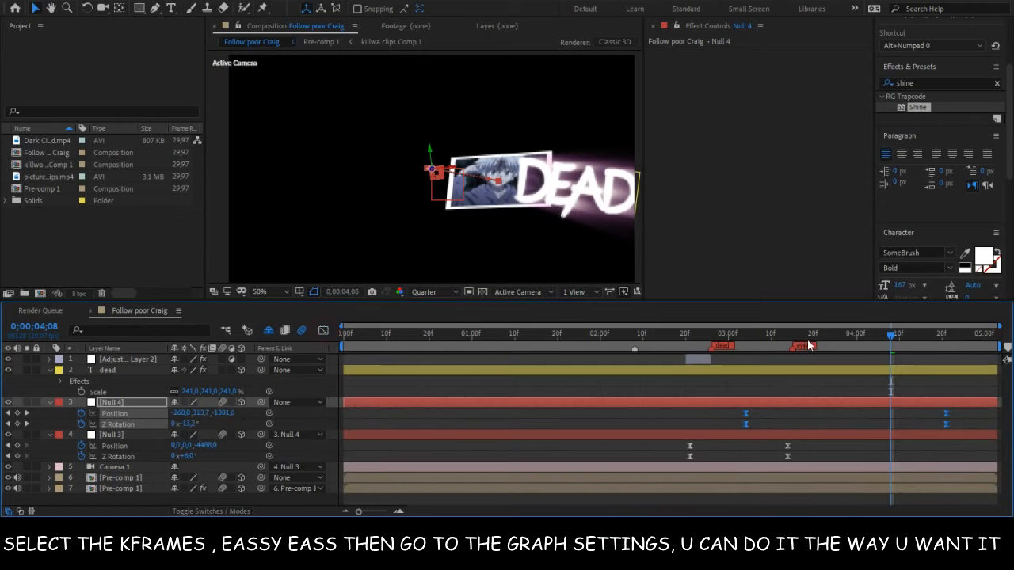
{"action": "left_click", "coordinate": [805, 391]}
Duplicate the "dead" text layer and change the copy's text to "eyes".
{"action": "left_click", "coordinate": [807, 374]}
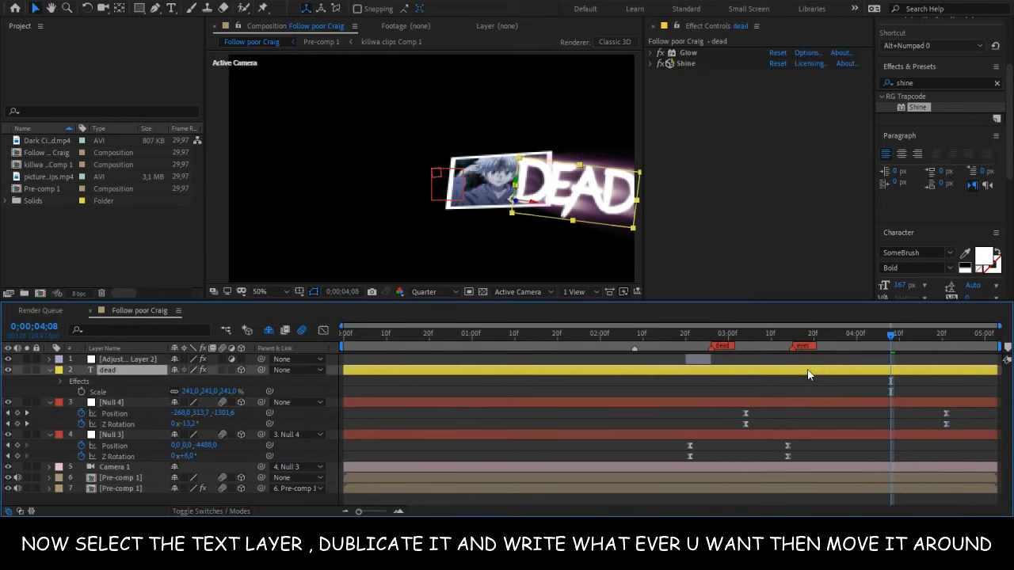
{"action": "key", "text": "ctrl+d"}
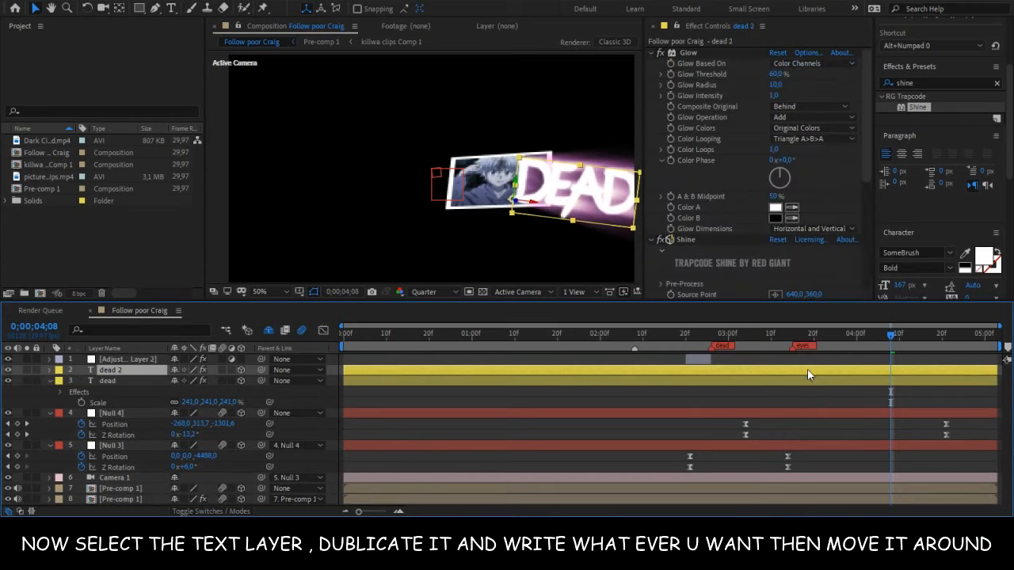
{"action": "key", "text": "ctrl+t"}
{"action": "double_click", "coordinate": [806, 372]}
{"action": "type", "text": "eyes"}
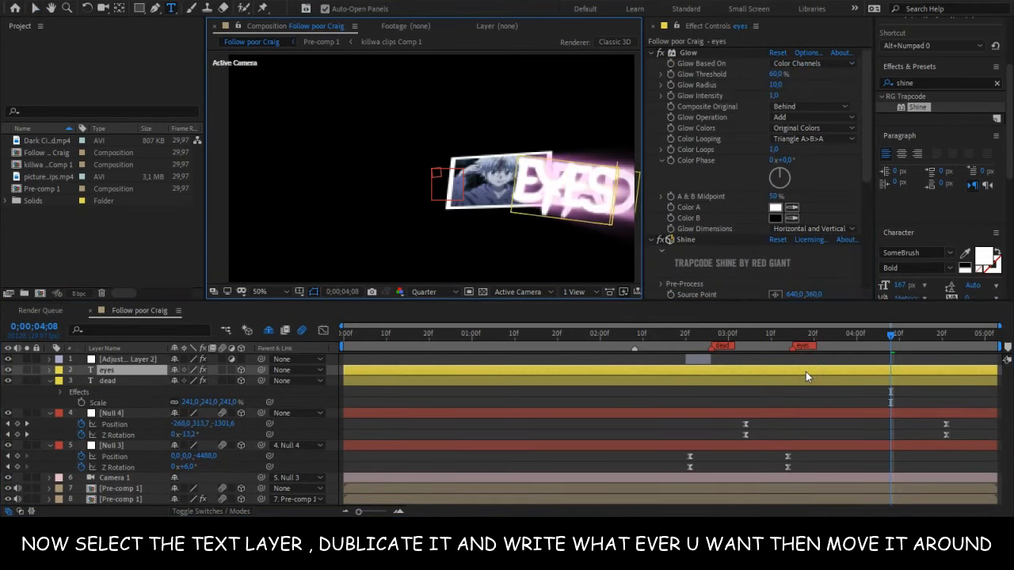
Move the "eyes" text to the left of the picture and closer to the camera so it overlaps the picture.
{"action": "left_click", "coordinate": [36, 9]}
{"action": "left_click_drag", "start_coordinate": [575, 193], "coordinate": [370, 167]}
{"action": "left_click_drag", "start_coordinate": [218, 216], "coordinate": [21, 298]}
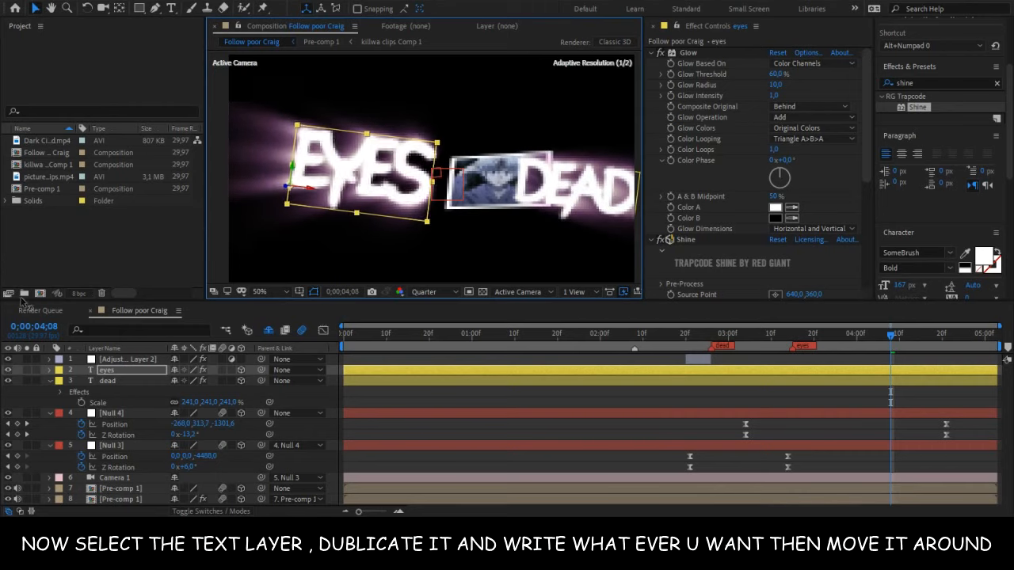
{"action": "left_click_drag", "start_coordinate": [285, 189], "coordinate": [84, 226]}
{"action": "left_click_drag", "start_coordinate": [313, 183], "coordinate": [327, 182]}
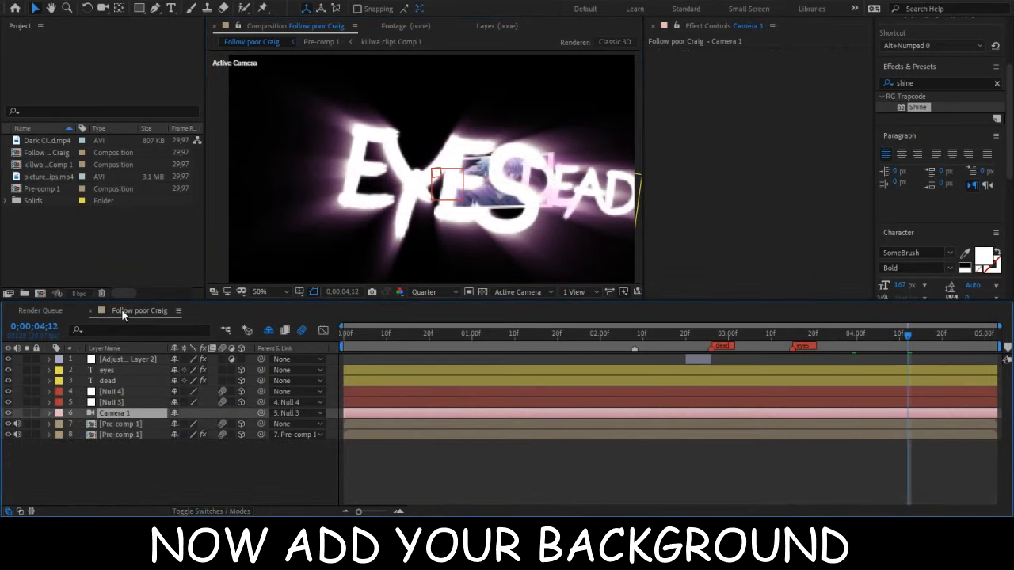
Add Dark Cinematic Background.mp4 beneath all layers, start it at the beginning of the composition and make it 3D.
{"action": "left_click", "coordinate": [39, 141]}
{"action": "left_click_drag", "start_coordinate": [41, 139], "coordinate": [487, 444]}
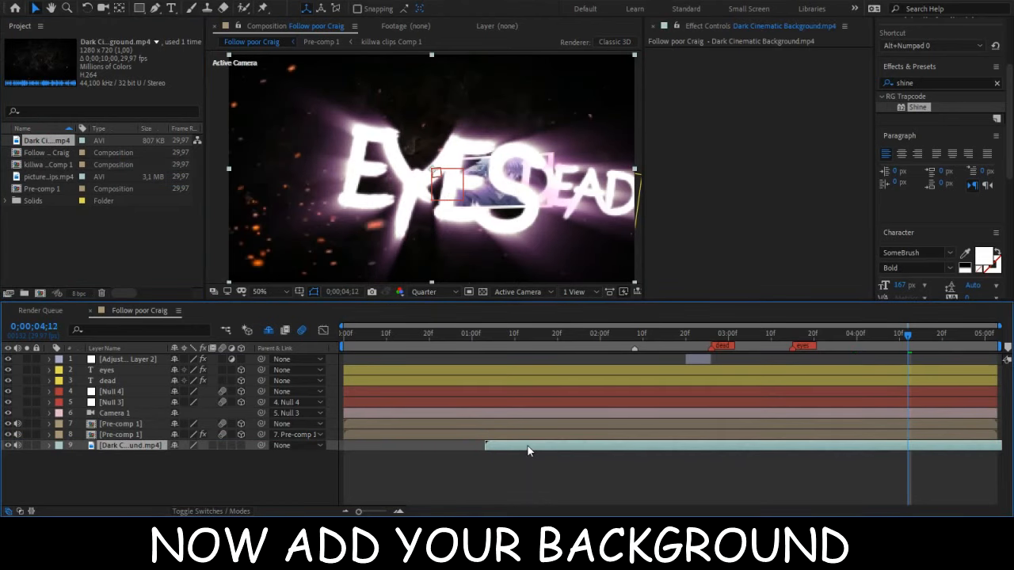
{"action": "left_click_drag", "start_coordinate": [487, 449], "coordinate": [389, 445]}
{"action": "left_click", "coordinate": [241, 445]}
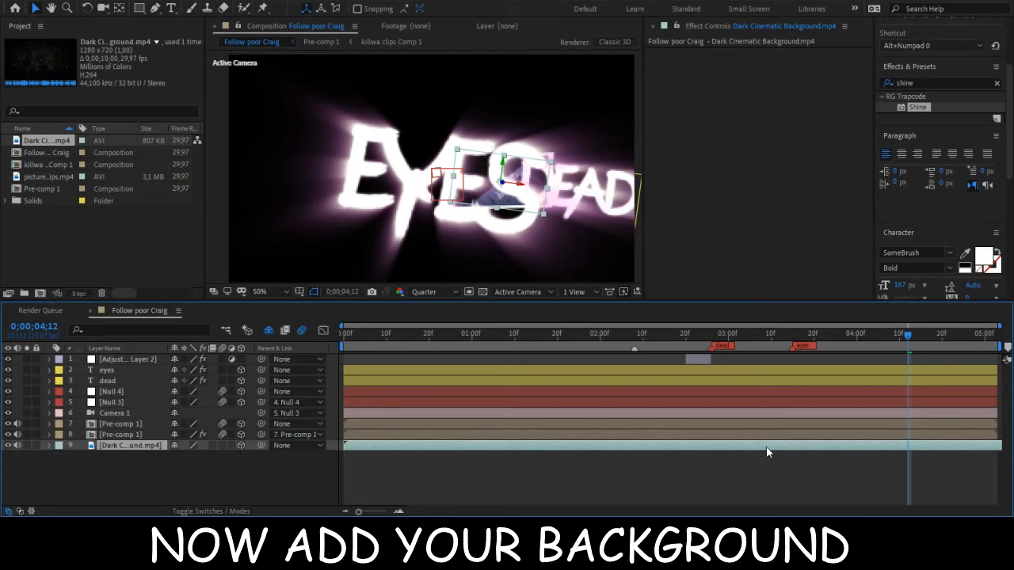
Scale the background layer to 598% and shift it slightly left and up in the composition.
{"action": "key", "text": "s"}
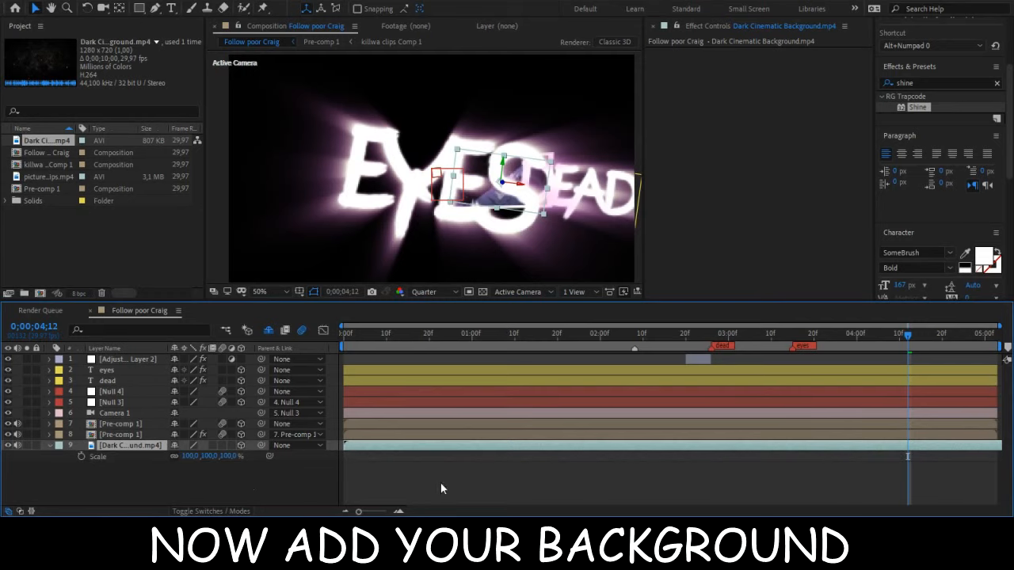
{"action": "left_click_drag", "start_coordinate": [190, 457], "coordinate": [305, 457]}
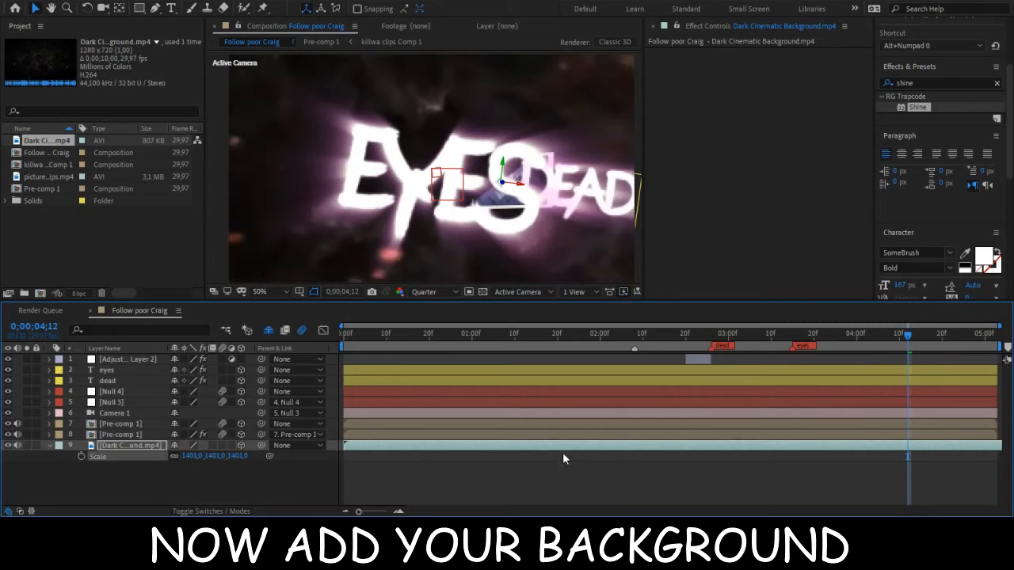
{"action": "left_click_drag", "start_coordinate": [909, 336], "coordinate": [795, 346]}
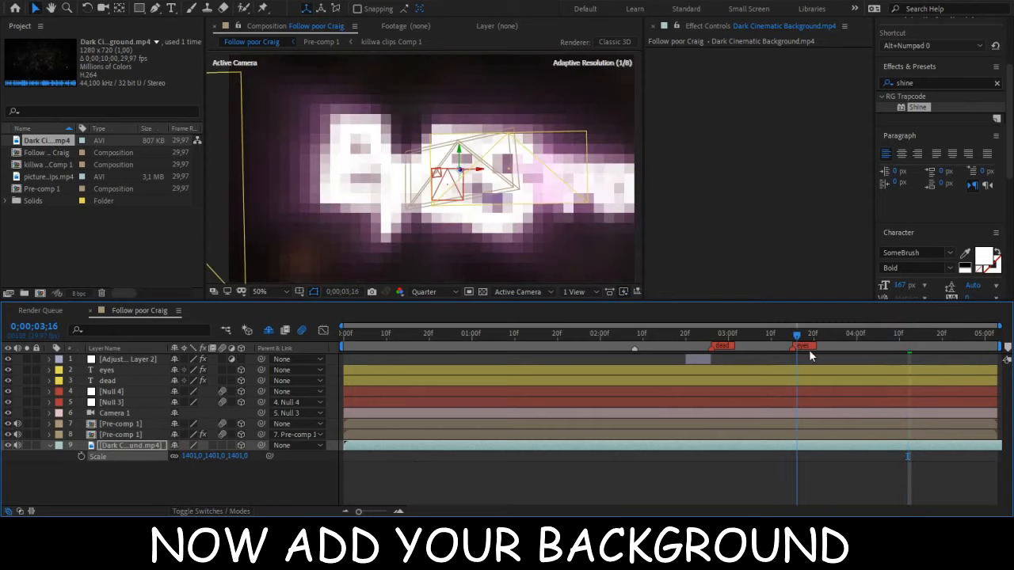
{"action": "left_click", "coordinate": [935, 336]}
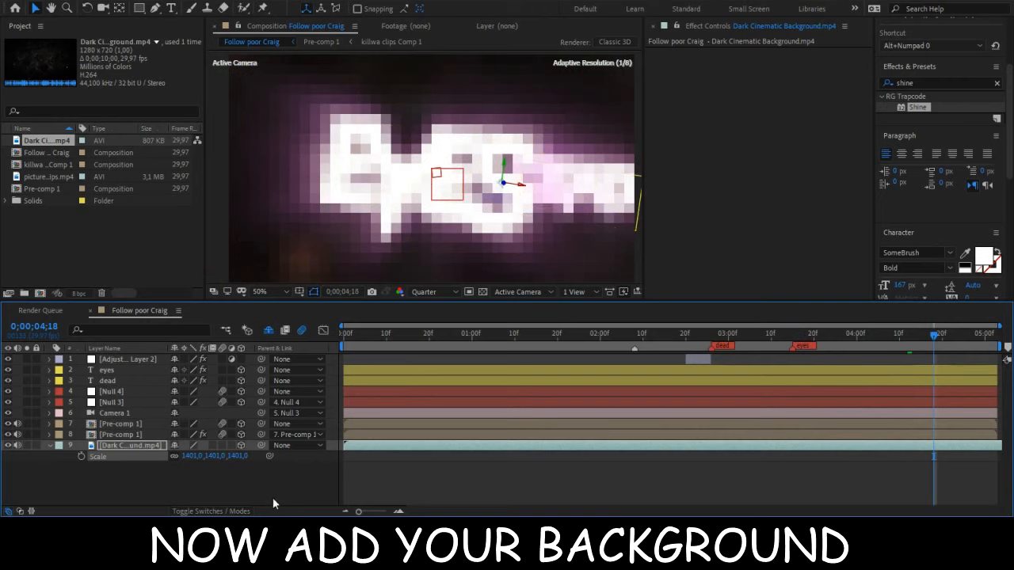
{"action": "left_click_drag", "start_coordinate": [244, 462], "coordinate": [285, 458]}
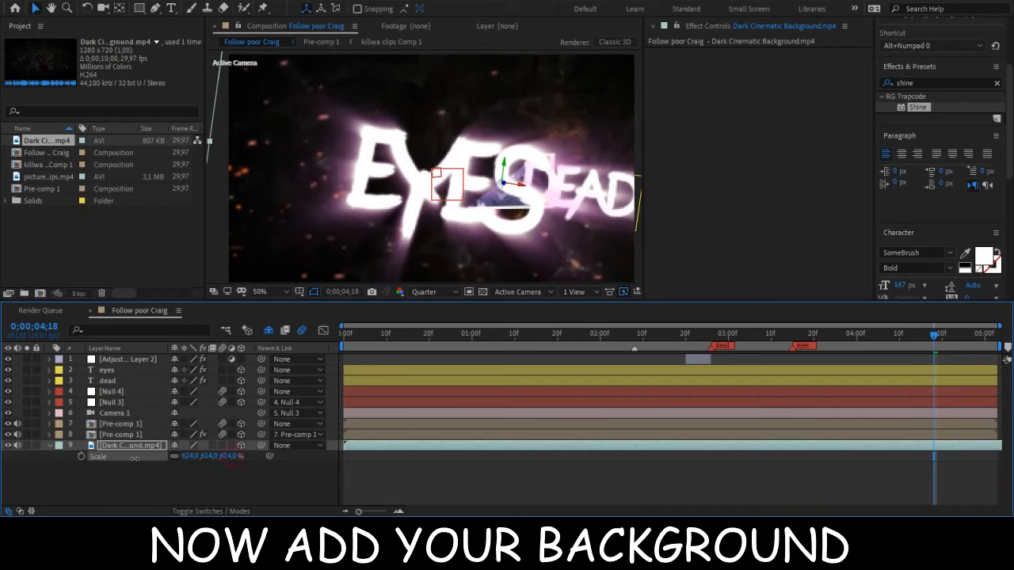
{"action": "left_click_drag", "start_coordinate": [232, 457], "coordinate": [225, 457]}
{"action": "left_click_drag", "start_coordinate": [2, 464], "coordinate": [0, 465]}
{"action": "left_click_drag", "start_coordinate": [208, 457], "coordinate": [421, 436]}
{"action": "left_click_drag", "start_coordinate": [576, 259], "coordinate": [525, 246]}
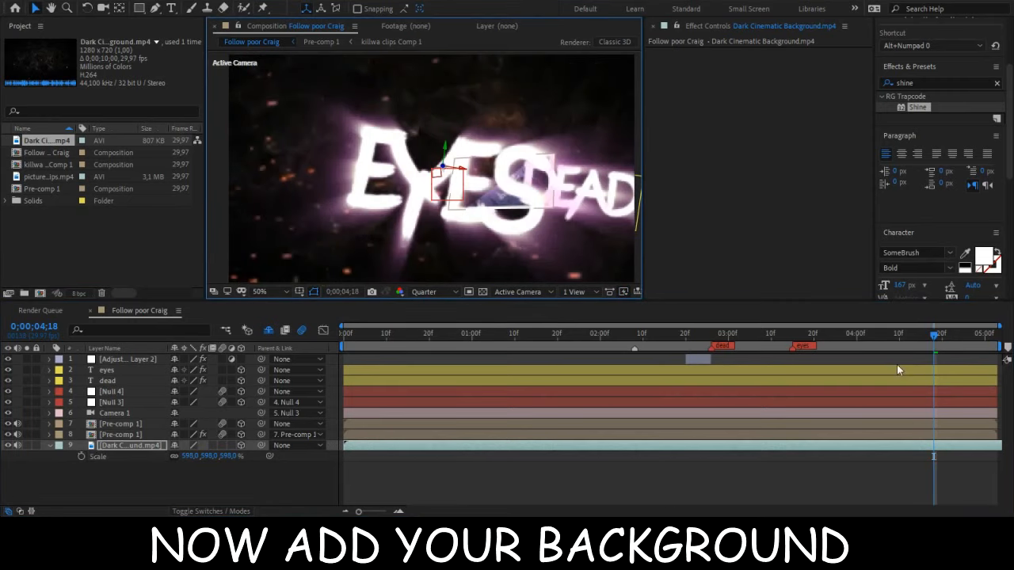
At 0;00;03;18, push the background behind the picture by setting its Z Position to 2957.
{"action": "left_click_drag", "start_coordinate": [938, 334], "coordinate": [806, 342]}
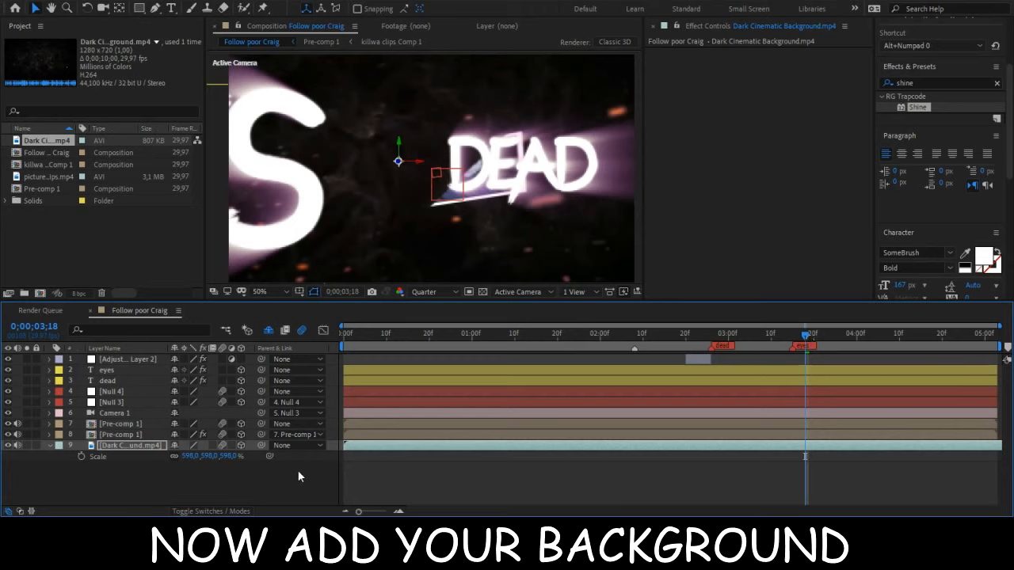
{"action": "key", "text": "p"}
{"action": "left_click_drag", "start_coordinate": [219, 456], "coordinate": [753, 449]}
{"action": "left_click_drag", "start_coordinate": [597, 449], "coordinate": [628, 447]}
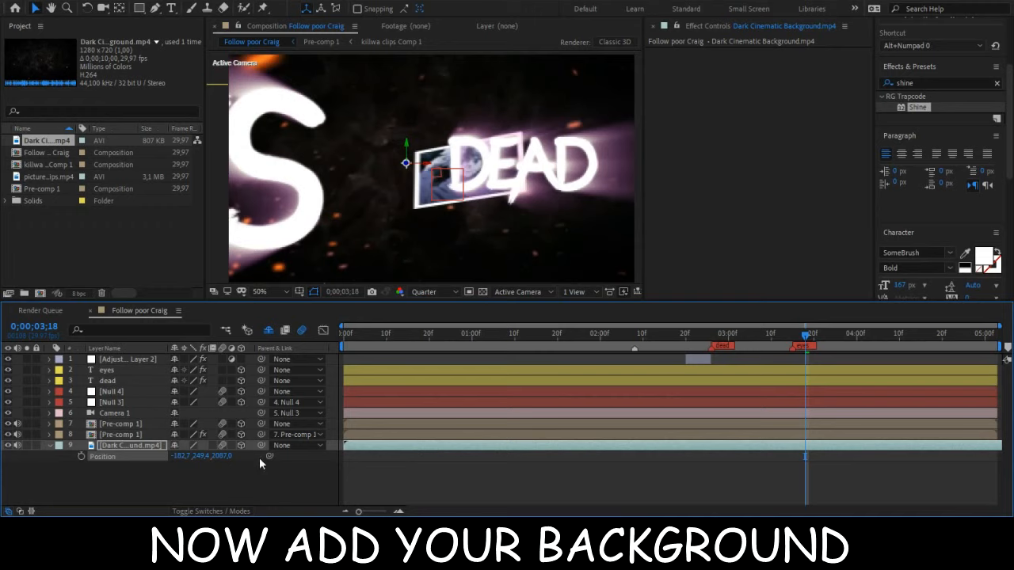
{"action": "left_click_drag", "start_coordinate": [226, 458], "coordinate": [538, 458]}
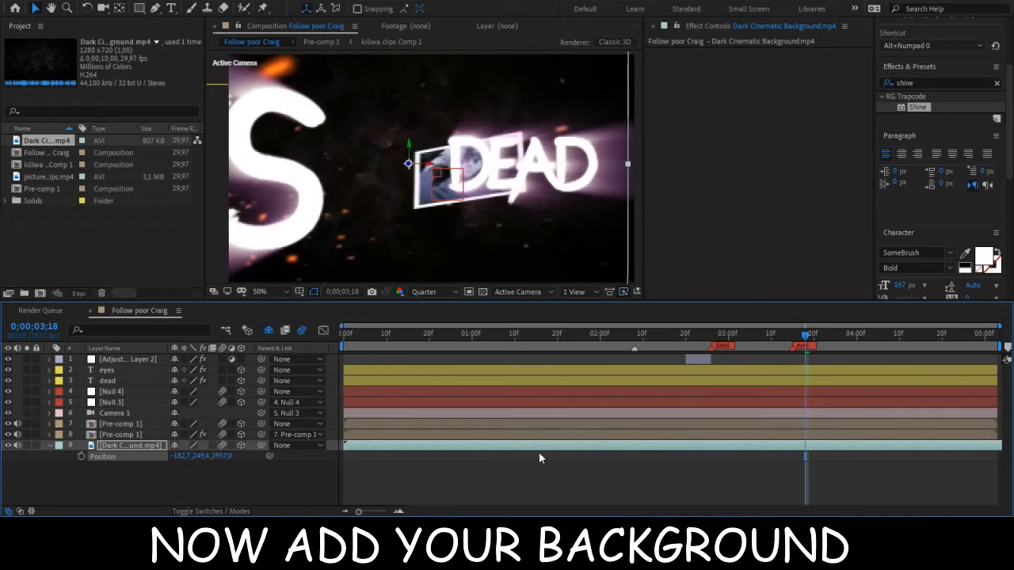
Scale the background layer to 803% and check its coverage around 0;00;02;11.
{"action": "key", "text": "s"}
{"action": "left_click_drag", "start_coordinate": [215, 458], "coordinate": [348, 443]}
{"action": "scroll", "coordinate": [488, 220], "scroll_direction": "down", "scroll_amount": 2}
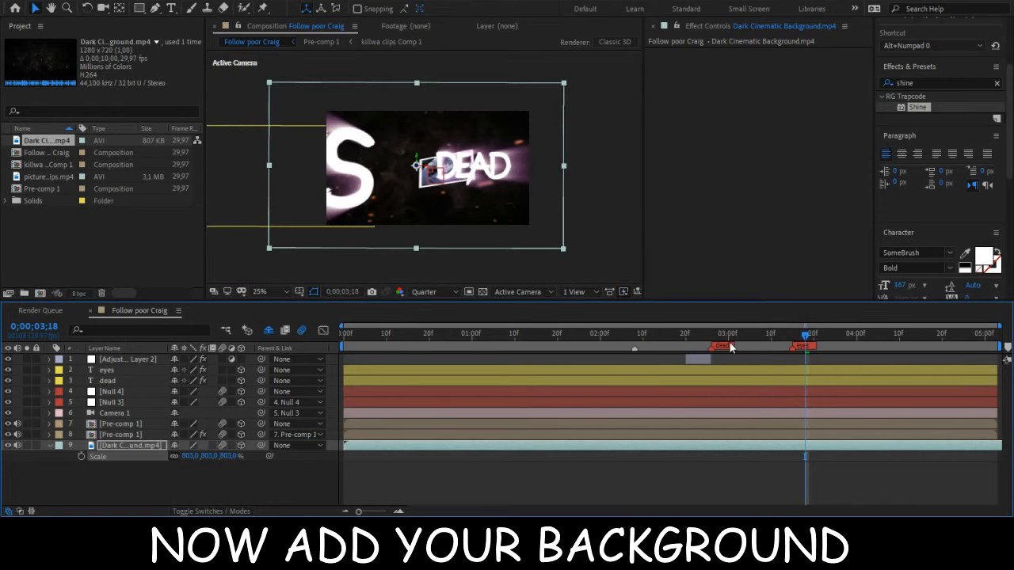
{"action": "left_click", "coordinate": [643, 333]}
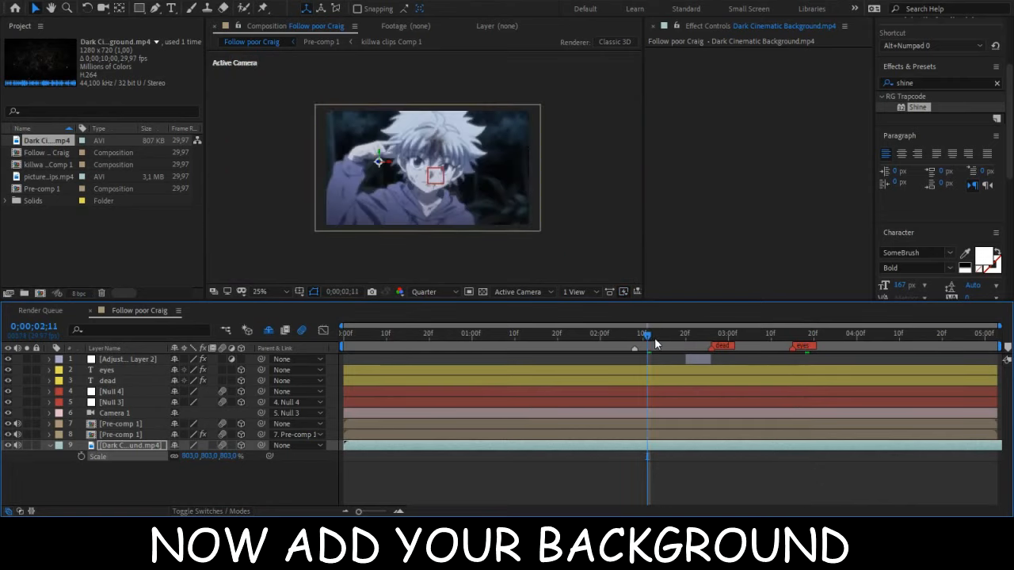